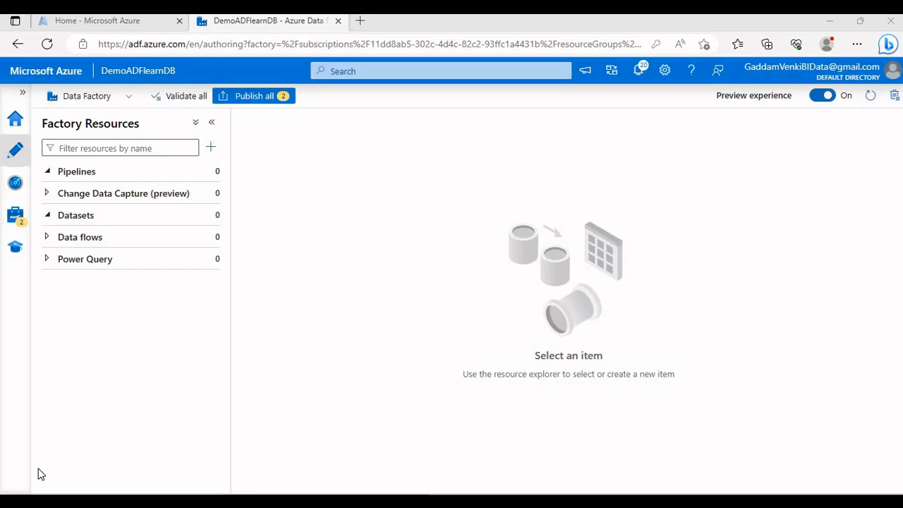
- Create a new pipeline in the data factory and name it DemoData
click(211, 173)
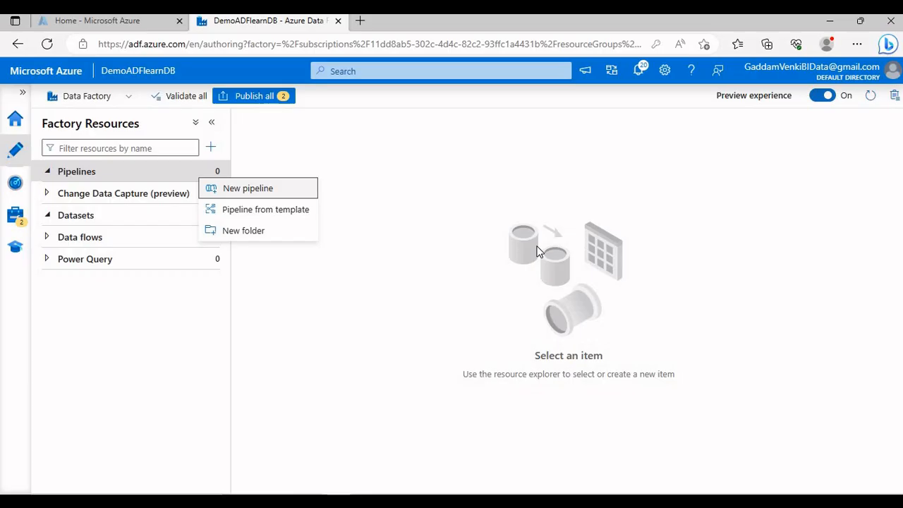
click(283, 192)
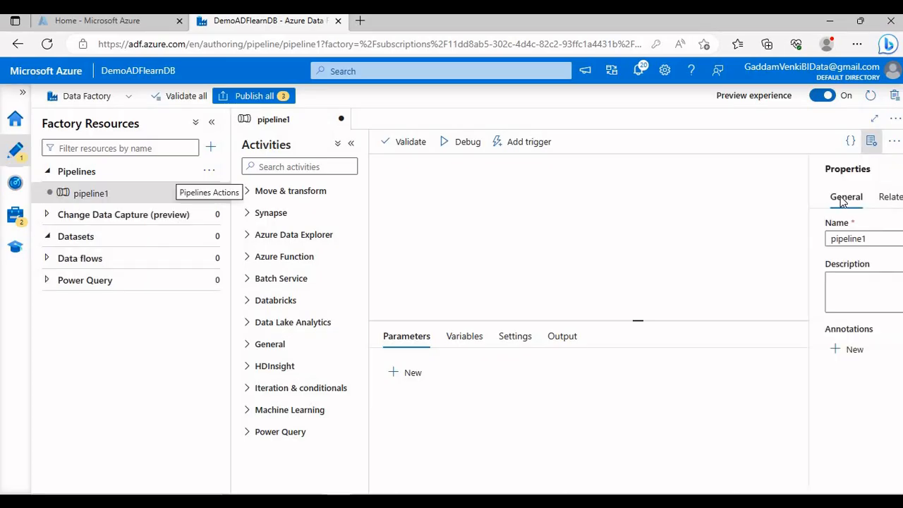
double_click(754, 242)
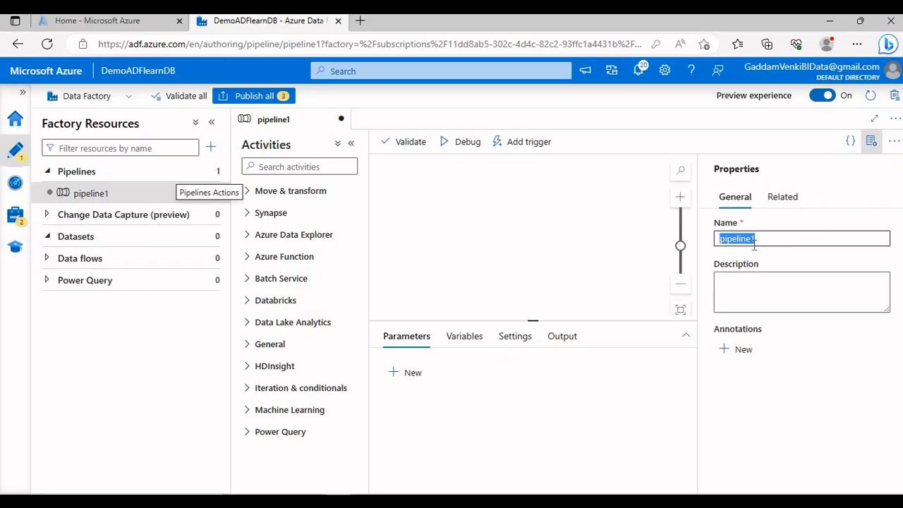
click(753, 242)
double_click(754, 240)
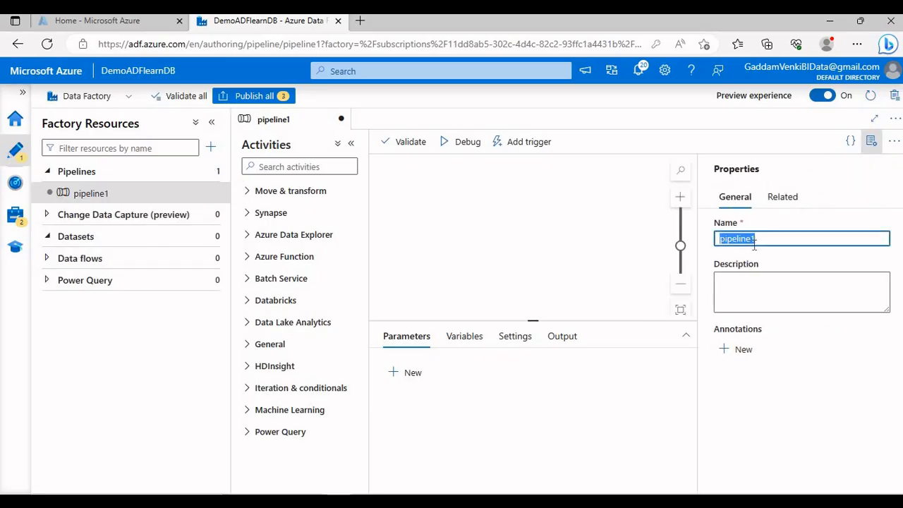
text(DemoData)
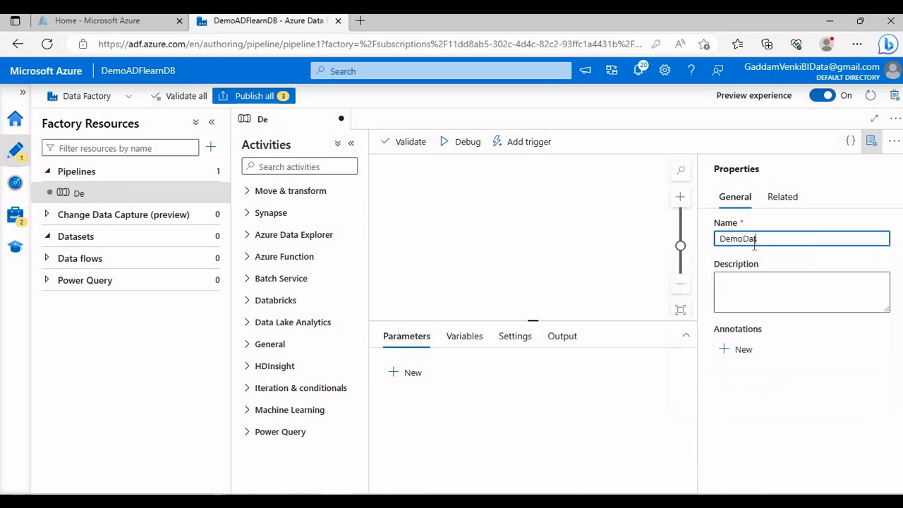
click(872, 141)
- Find the Script activity, add it to the DemoData pipeline canvas, and collapse the activities and factory resources lists
click(322, 165)
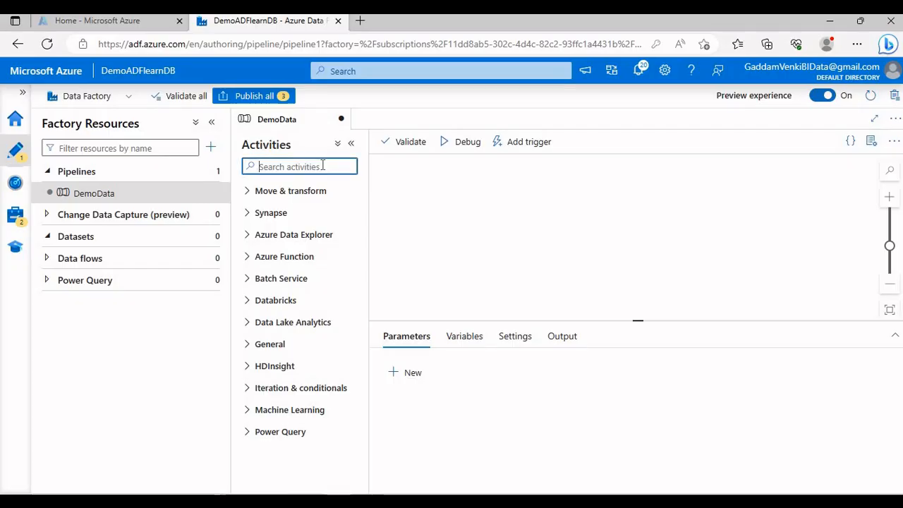
text(Scr)
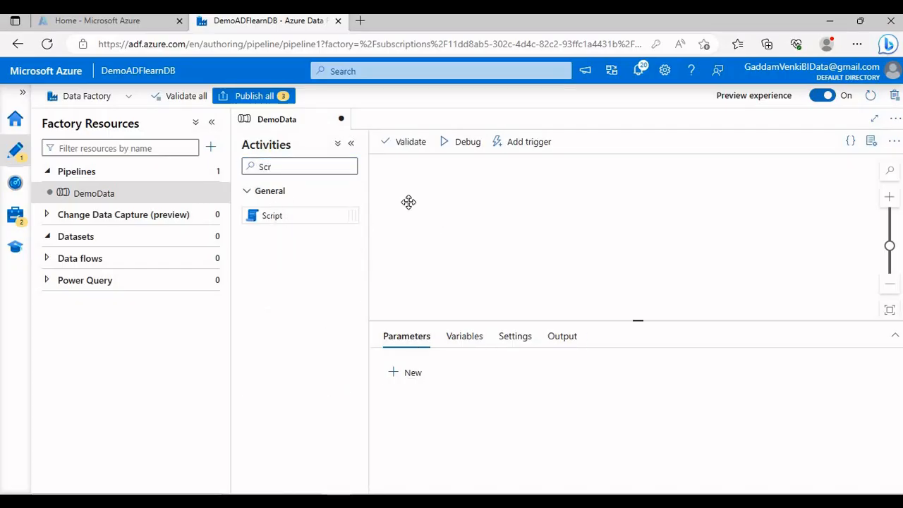
click(351, 143)
click(210, 122)
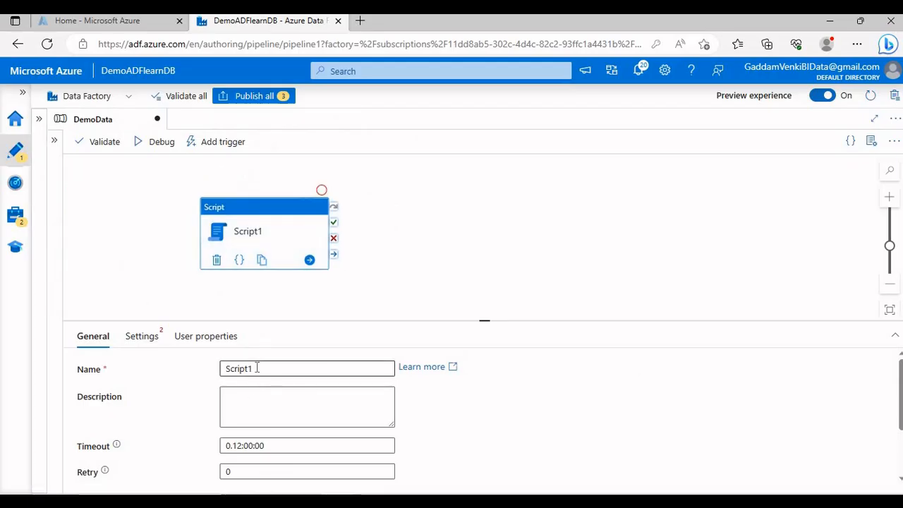
- Rename the Script activity to Data Validation
drag(256, 369, 202, 368)
text(Data)
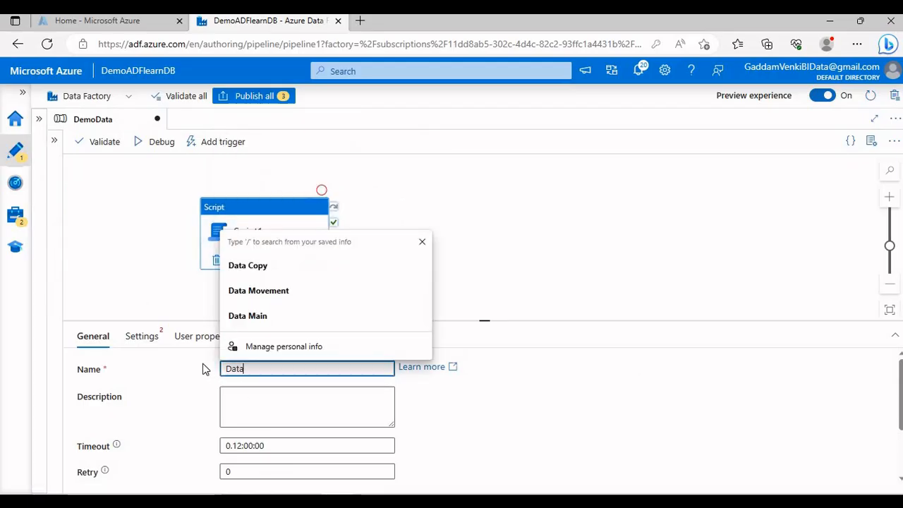
text( Validation)
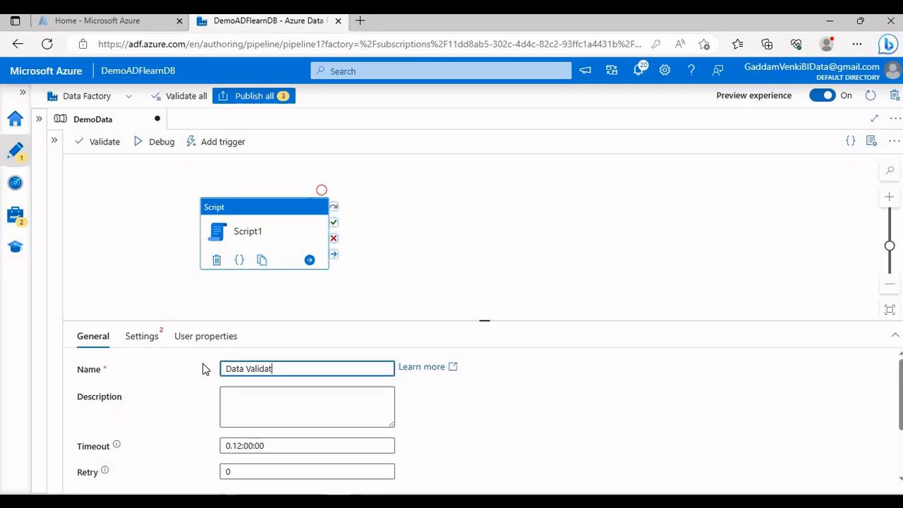
- Set the Data Validation activity's linked service to AzureSqlDatabase and enlarge its settings area to reach the query script field
click(147, 340)
drag(276, 216, 271, 208)
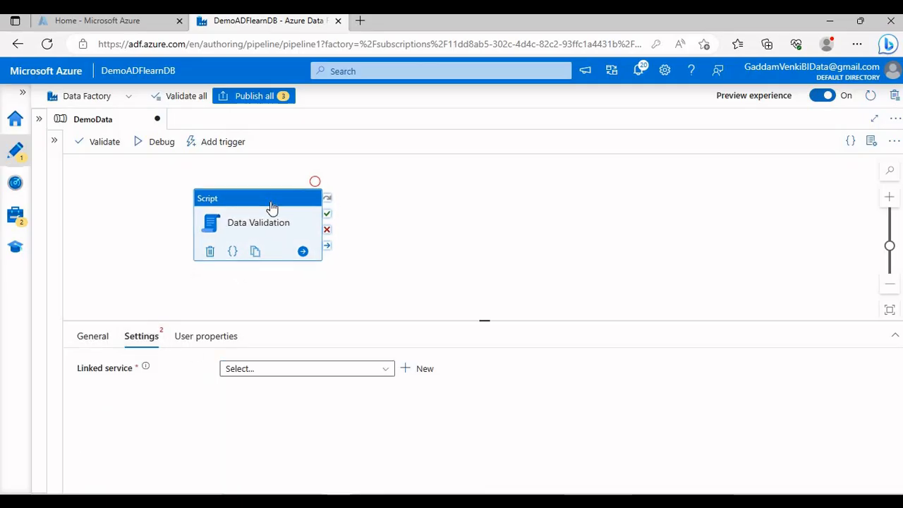
click(306, 370)
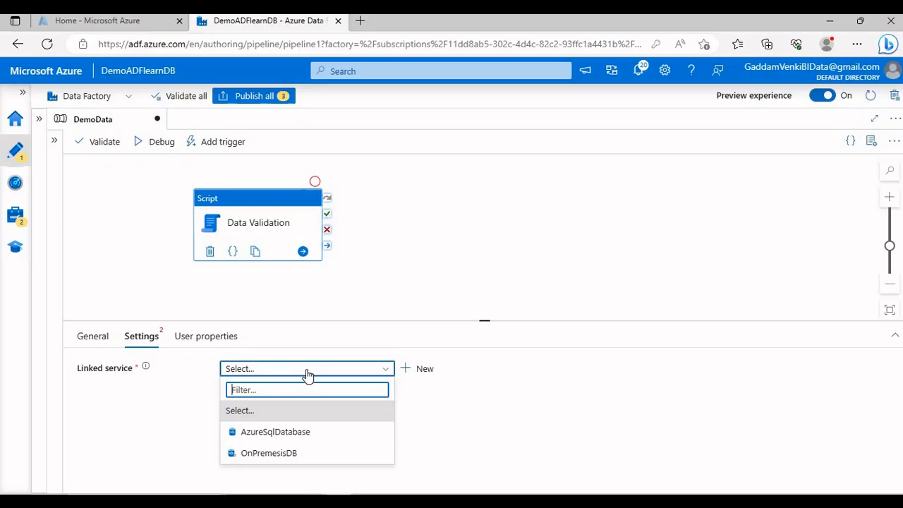
click(265, 434)
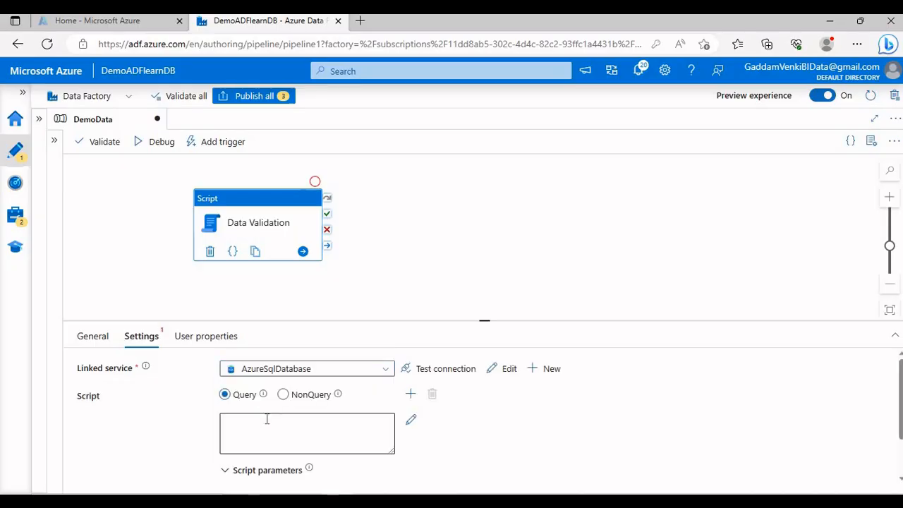
drag(308, 320, 303, 236)
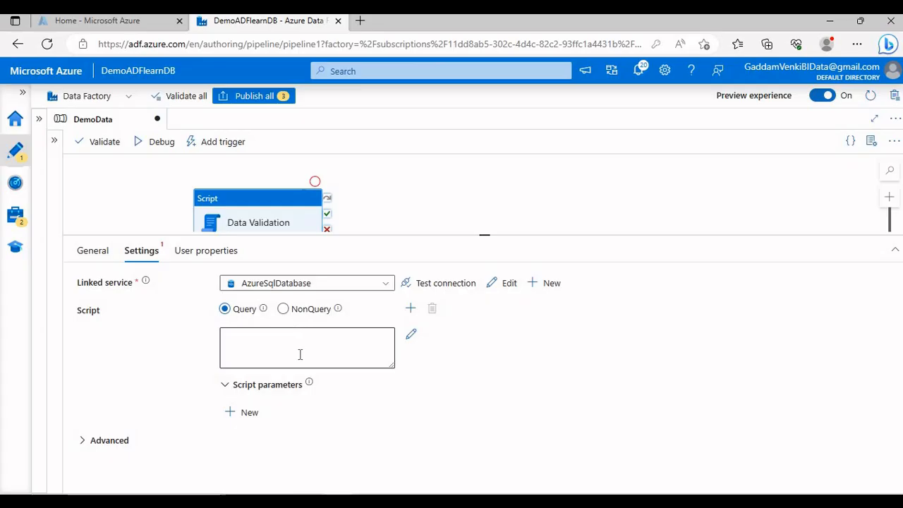
click(300, 354)
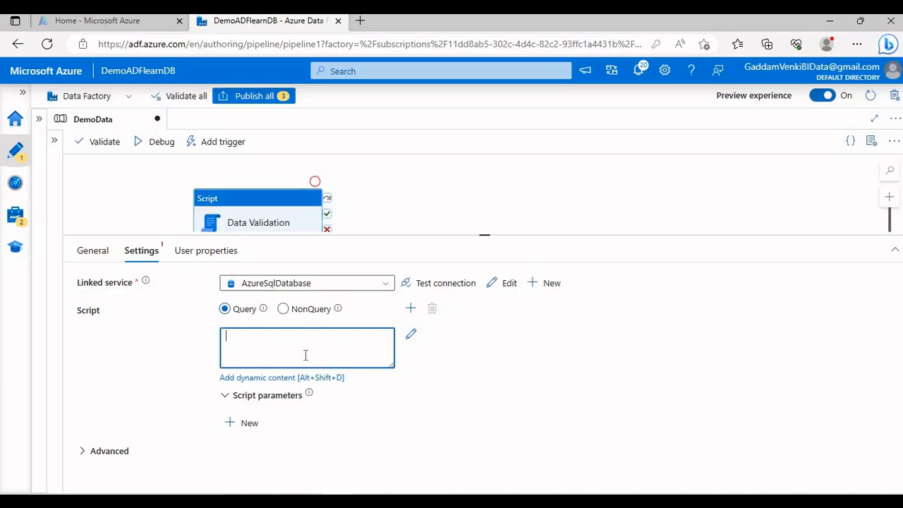
- Switch to SQL Server Management Studio and disconnect the DESKTOP-R7LFQS5 server
click(373, 501)
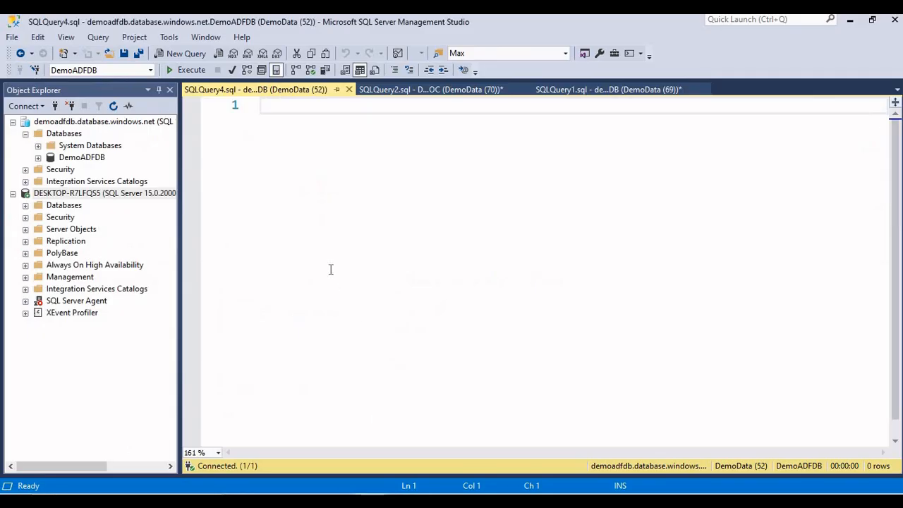
click(117, 194)
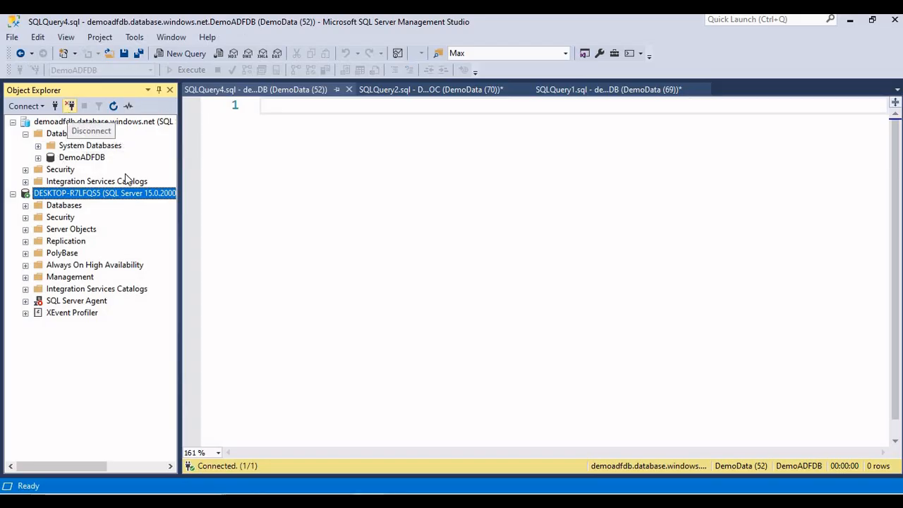
click(267, 180)
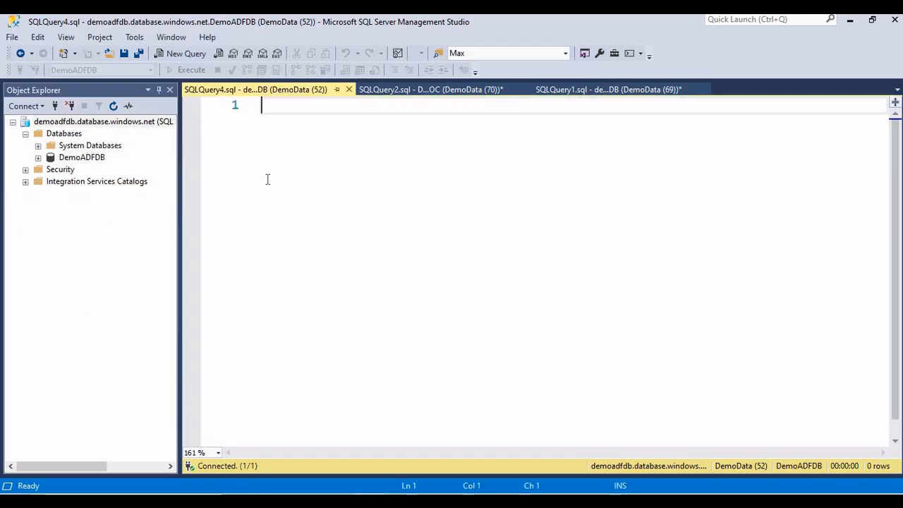
- Write the skeleton of a CREATE PROCEDURE GetDemoValues statement with AS, BEGIN and END in the empty query
text(CREATE )
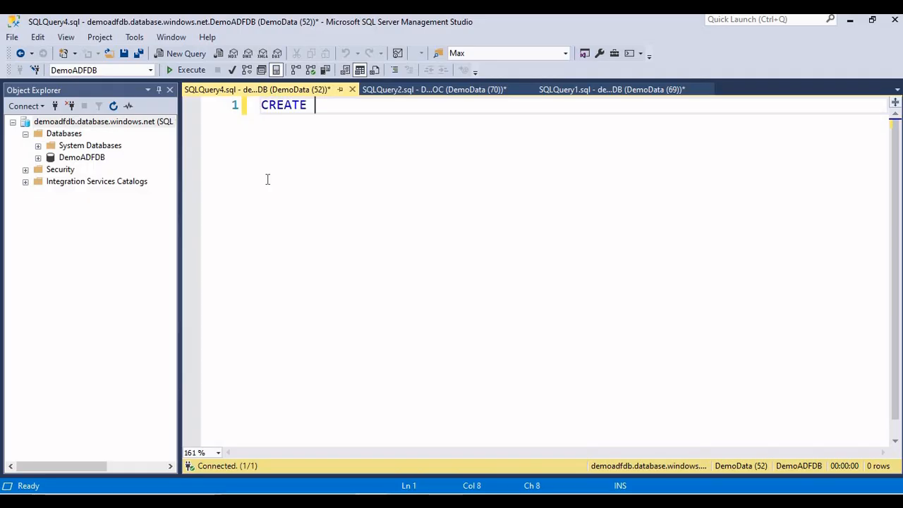
text(PROCEDURE )
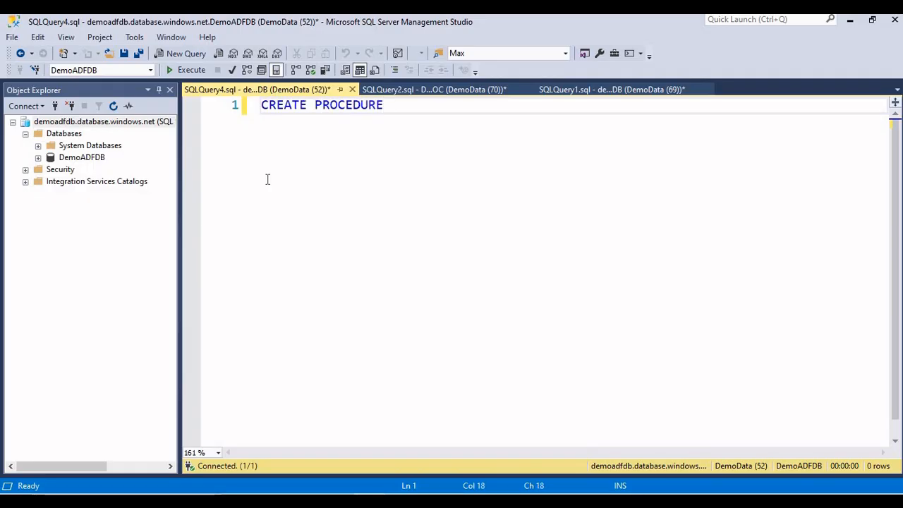
text(GetDemo)
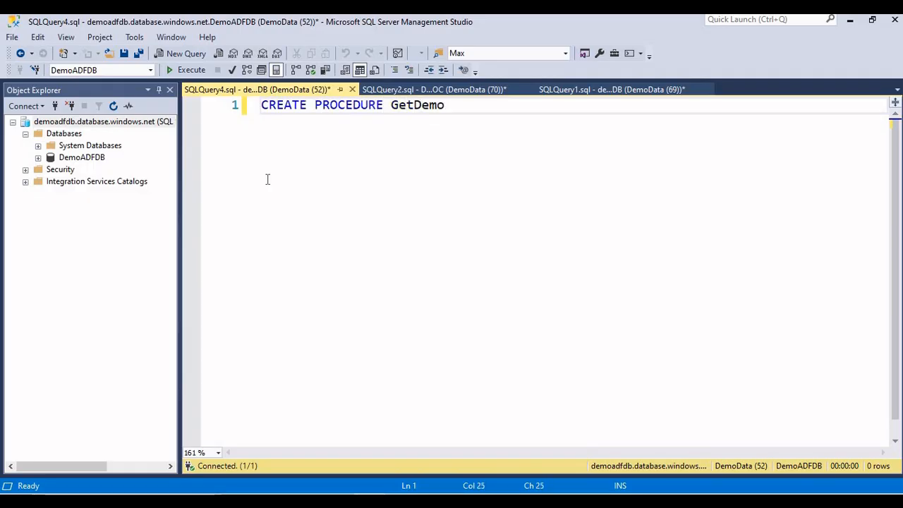
text(Values)
key(Return)
text(AS)
key(Return)
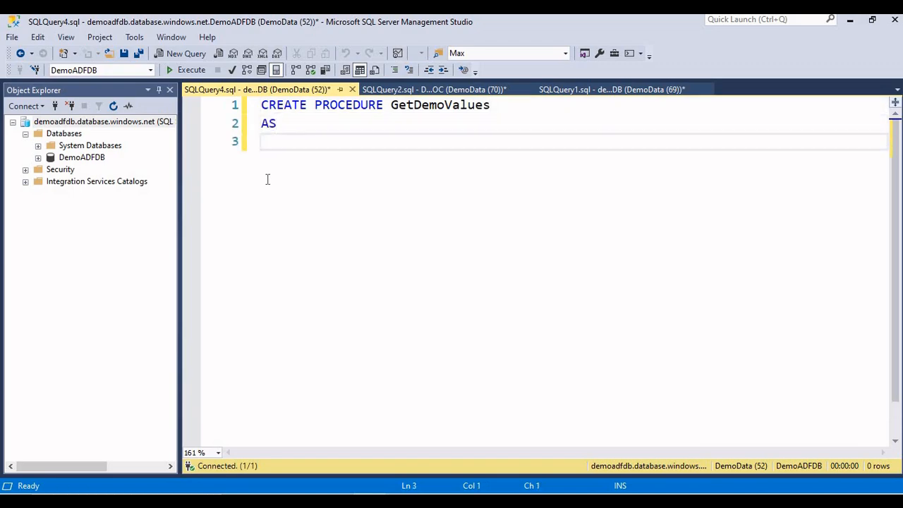
text(BEGIN)
key(Return)
key(Return)
text(END)
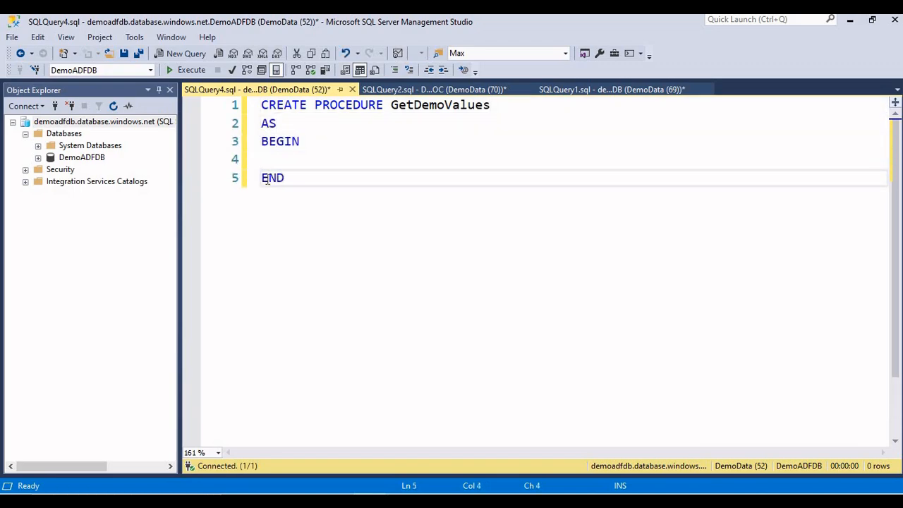
- Add SET NOCOUNT ON; as the first statement inside the procedure's BEGIN/END block
key(Up)
text(S)
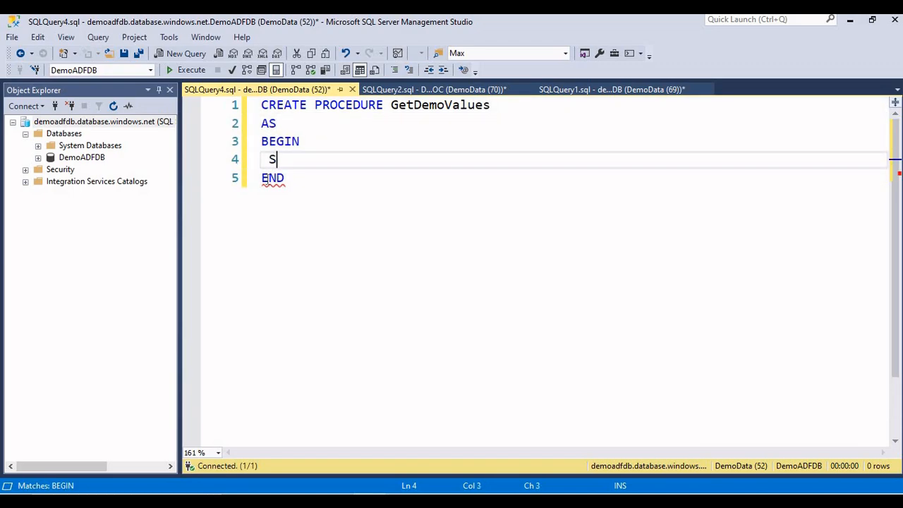
text(ET NOCOUNT ON)
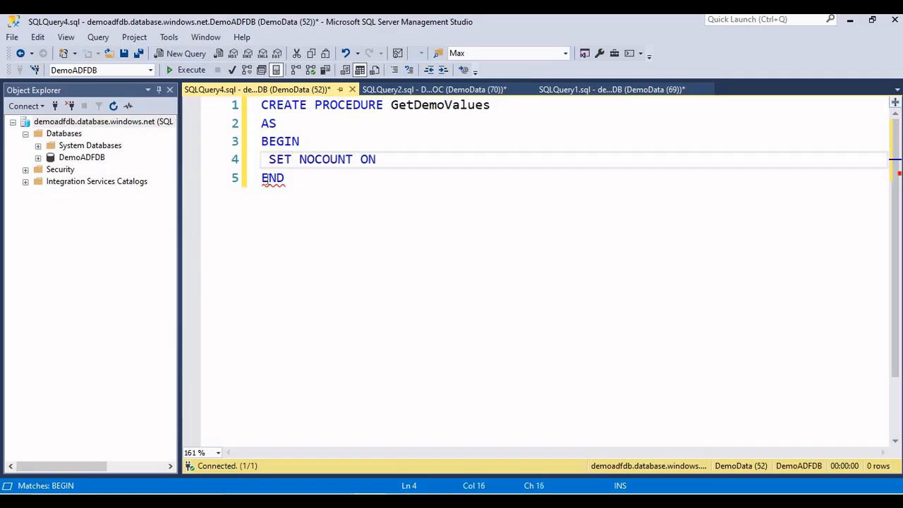
text(;)
key(Return)
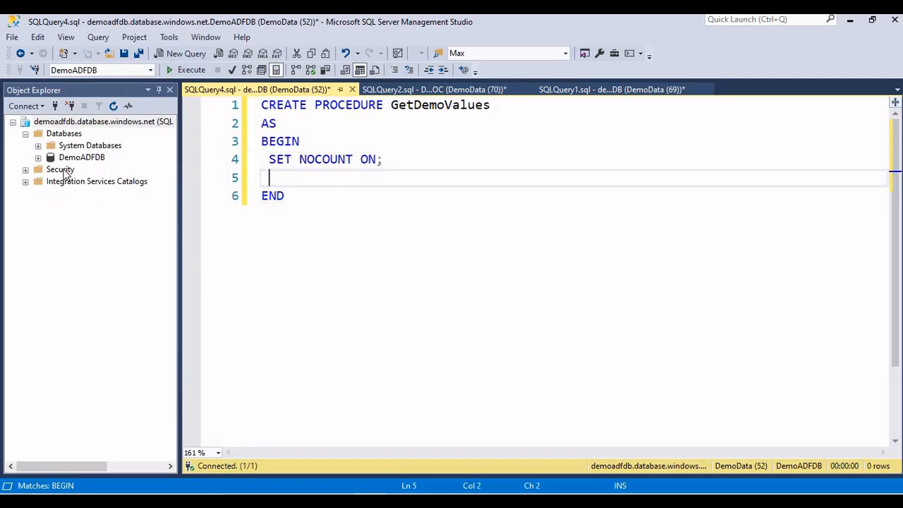
- Add SELECT * FROM [dbo].[DemoFinal] to the procedure body, inserting the table name from the DemoADFDB database's tables
click(39, 158)
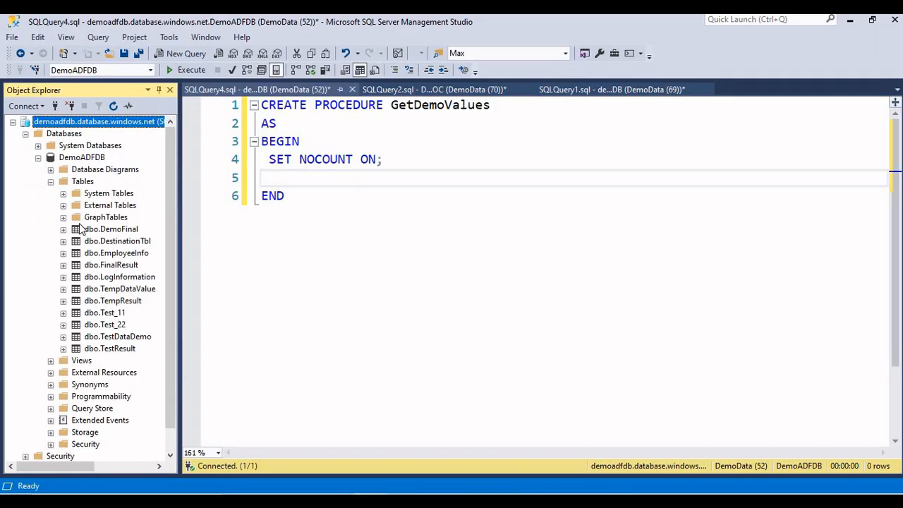
click(111, 231)
drag(316, 178, 316, 177)
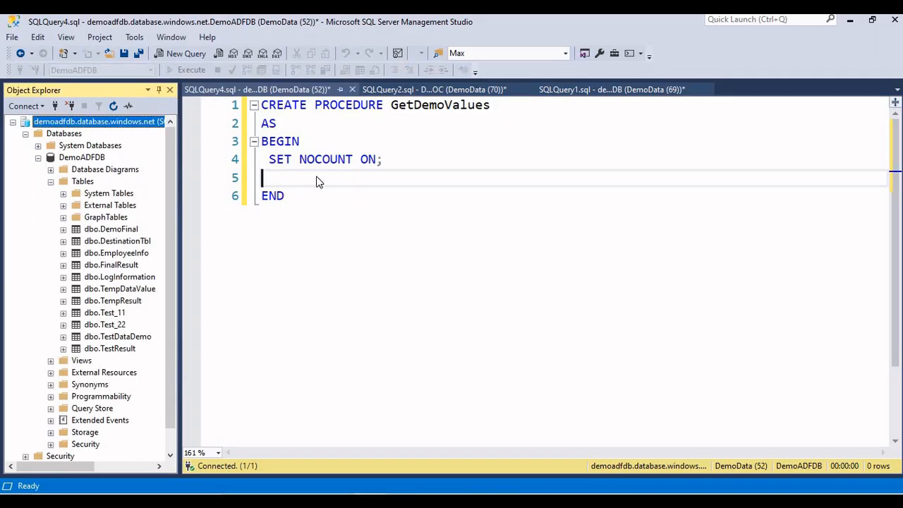
click(292, 190)
click(264, 178)
text(s)
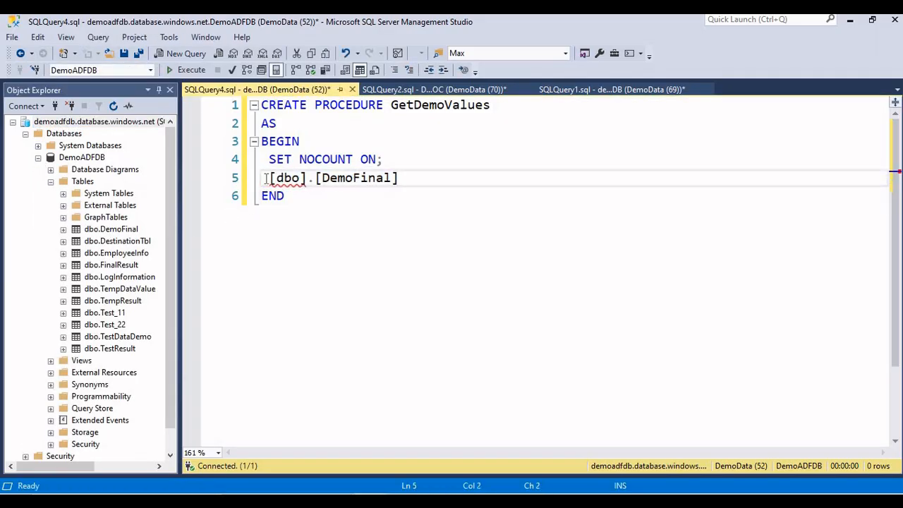
key(BackSpace)
text(SEELEC)
key(BackSpace)
key(BackSpace)
key(BackSpace)
key(BackSpace)
text(LECT * F)
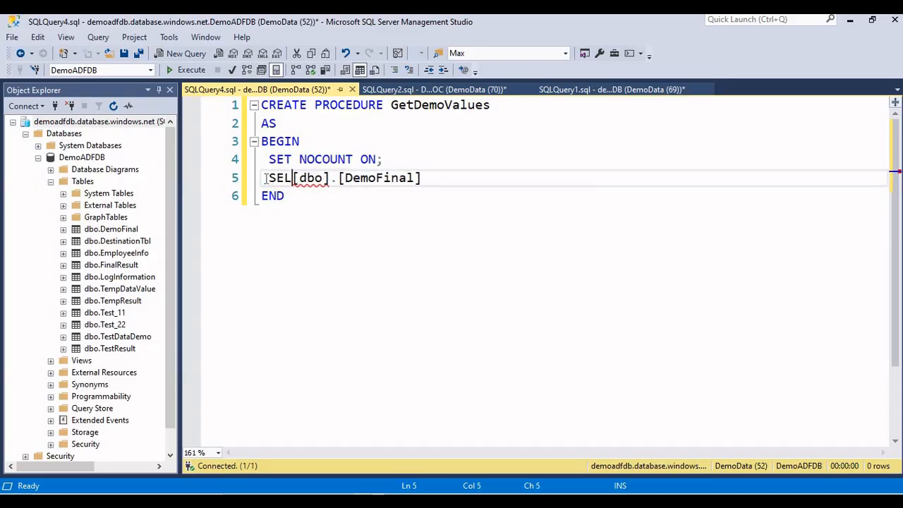
text(RO)
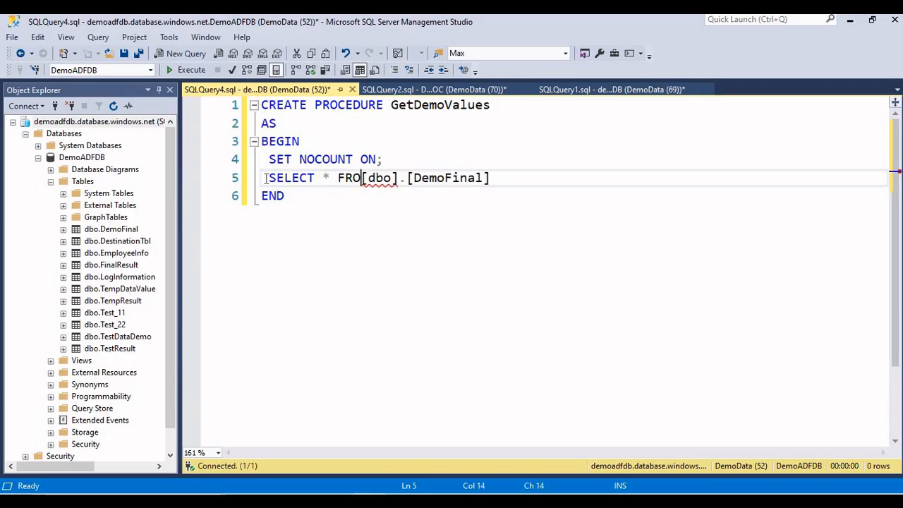
key(Left)
text(M)
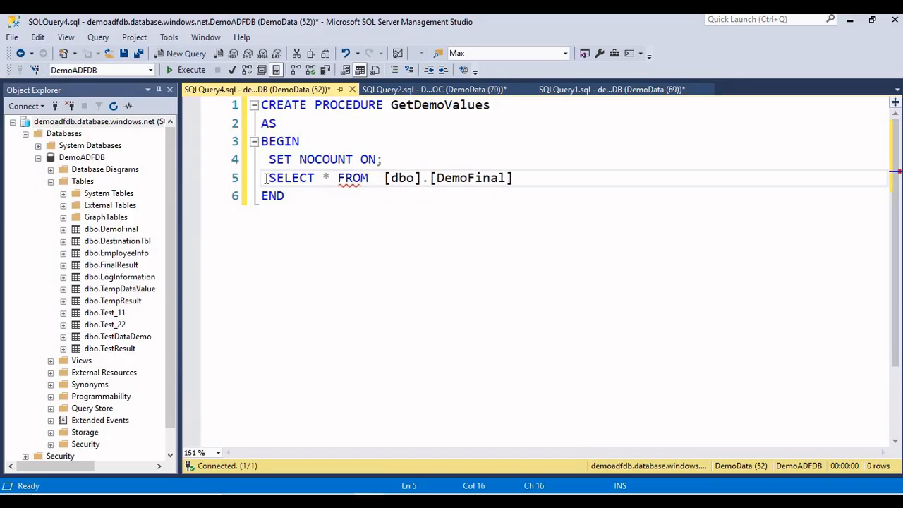
- Run only the SELECT statement on DemoFinal to check its rows, and hide the results
key(End)
key(shift+Home)
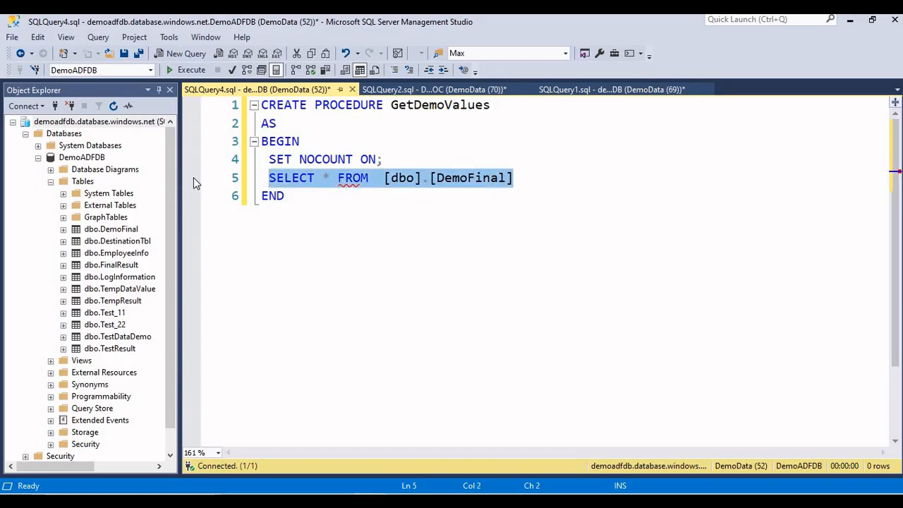
click(187, 69)
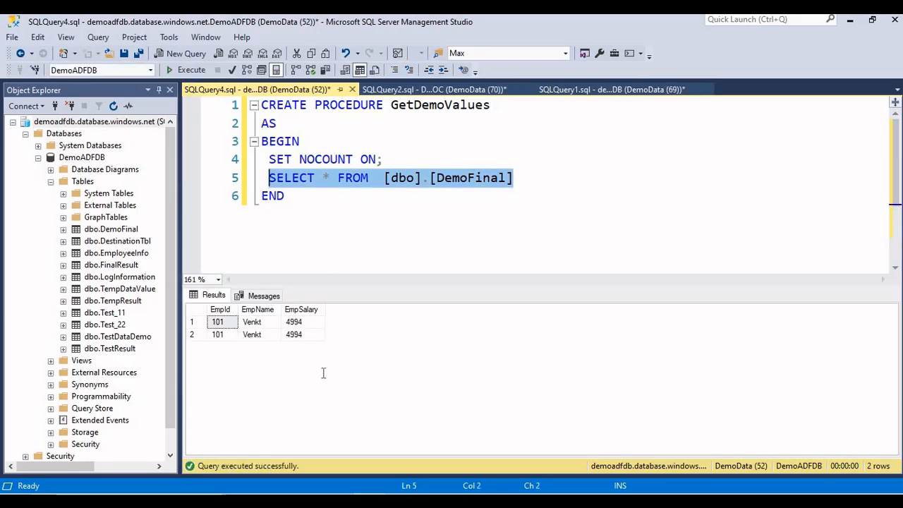
key(ctrl+r)
- Run the whole CREATE PROCEDURE GetDemoValues statement on the DemoADFDB database and hide the messages
drag(294, 189, 250, 106)
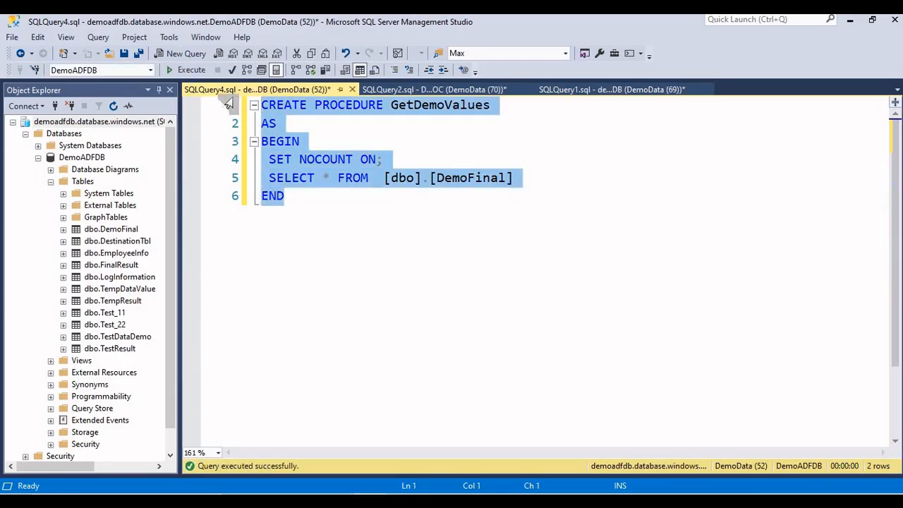
click(191, 70)
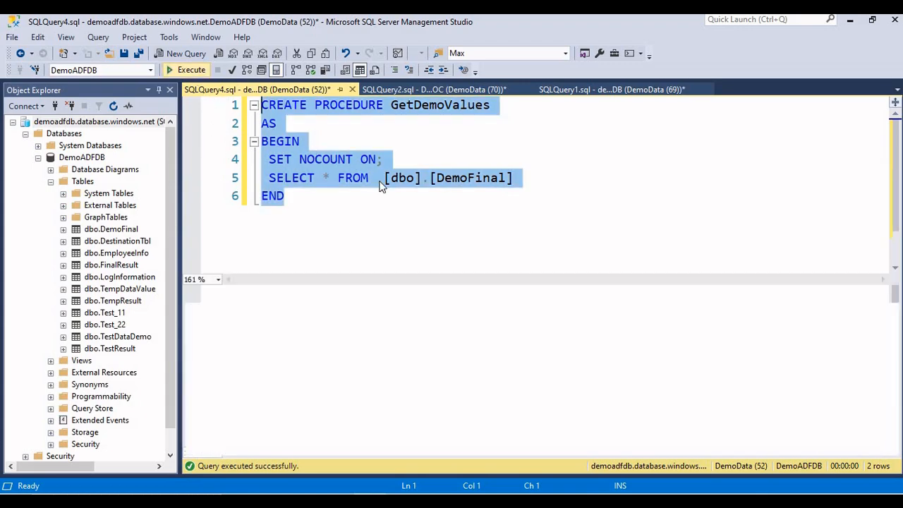
double_click(429, 106)
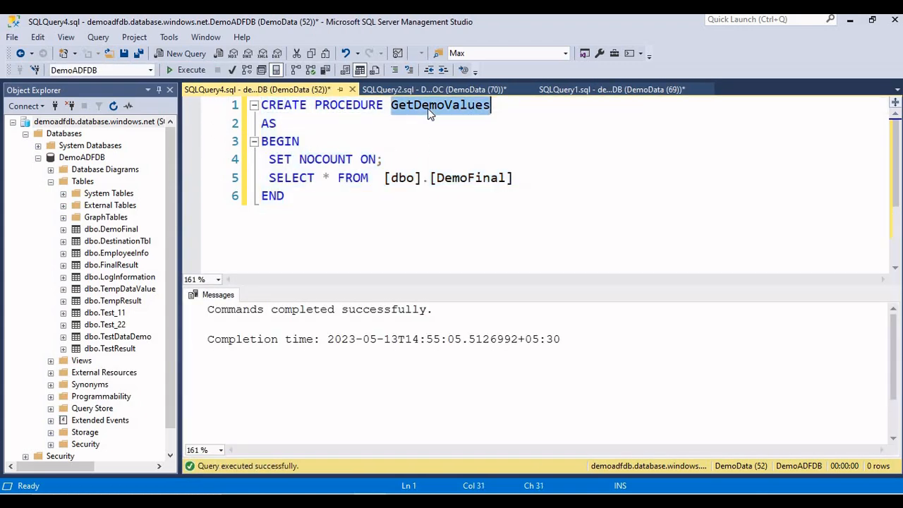
key(ctrl+r)
- Write EXEC GetDemoValues on a separate line below the procedure and copy that statement
click(425, 248)
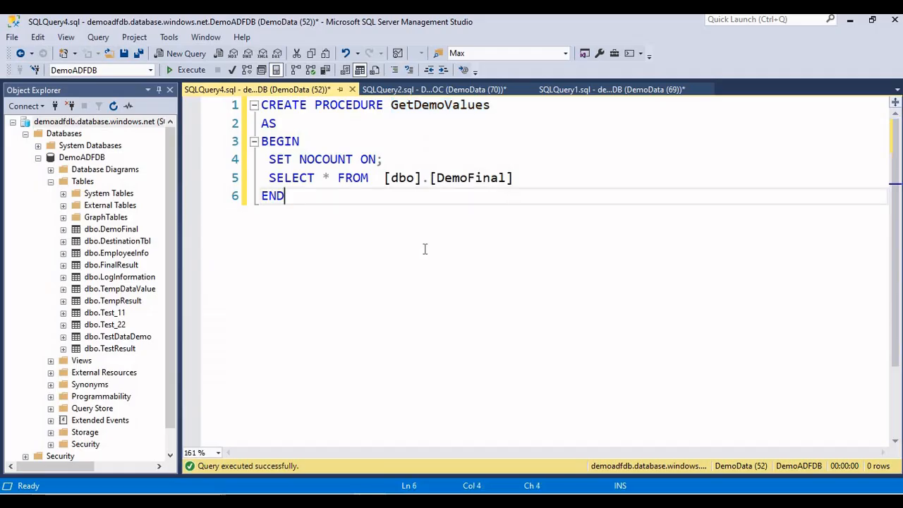
key(Return)
key(Return)
text(EXEC)
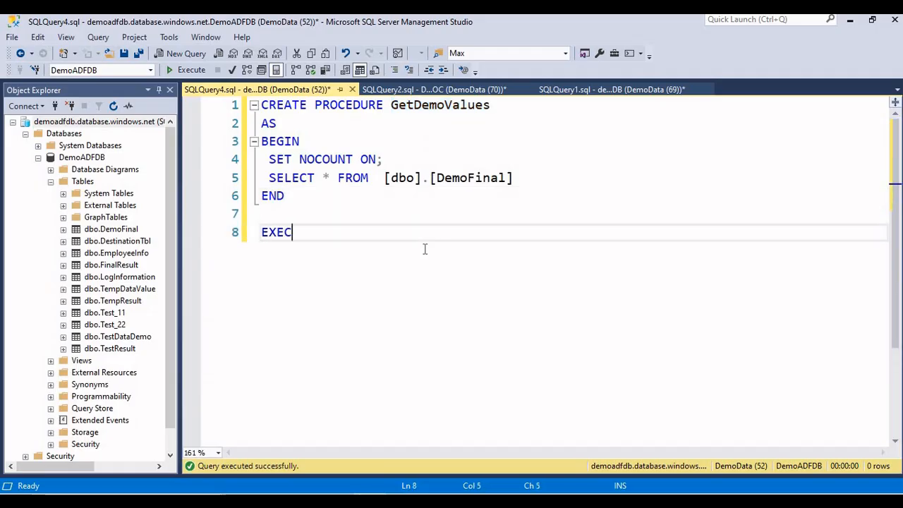
text(GetDemoValues)
key(shift+Home)
key(ctrl+c)
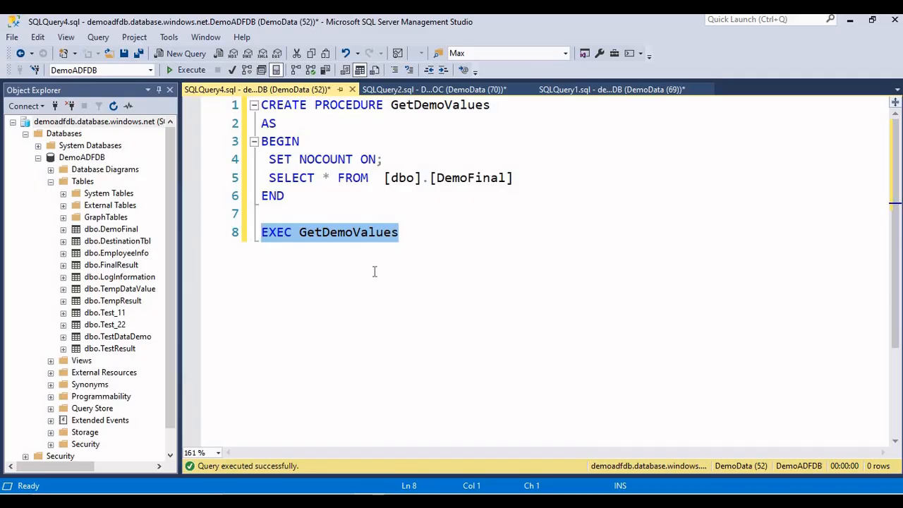
- Switch to Azure Data Factory, paste EXEC GetDemoValues as the Data Validation activity's query script, and review it in the expanded editor
key(alt+Tab)
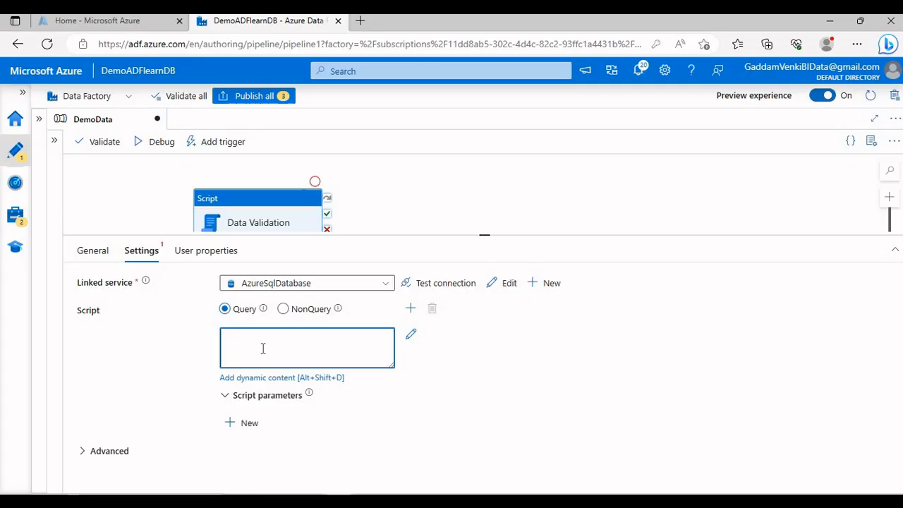
key(ctrl+v)
click(381, 402)
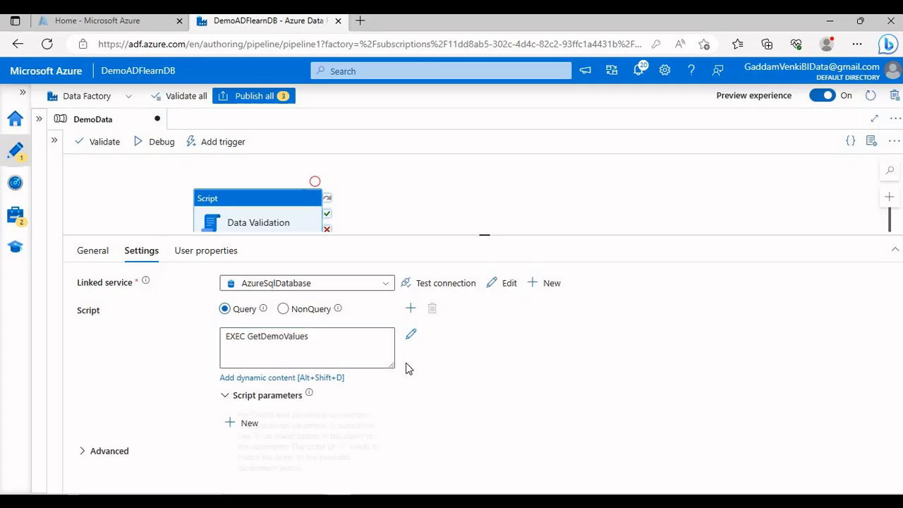
click(413, 342)
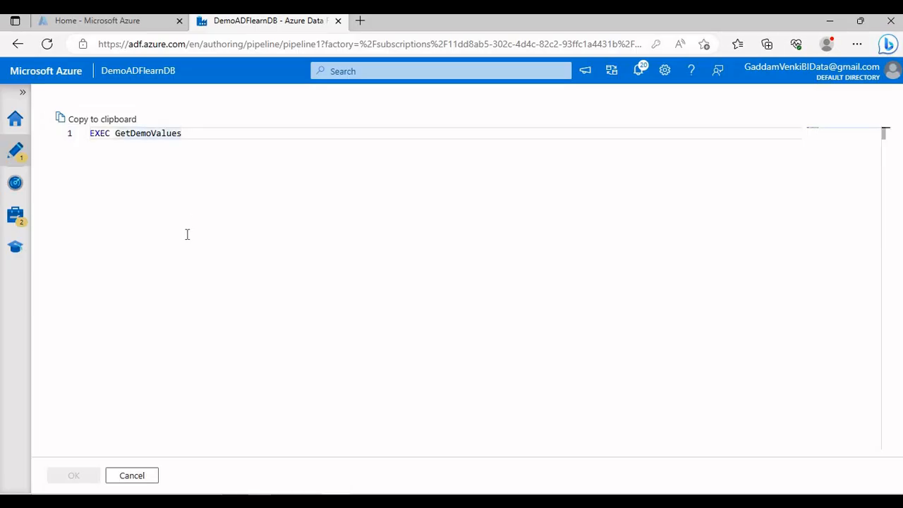
click(128, 475)
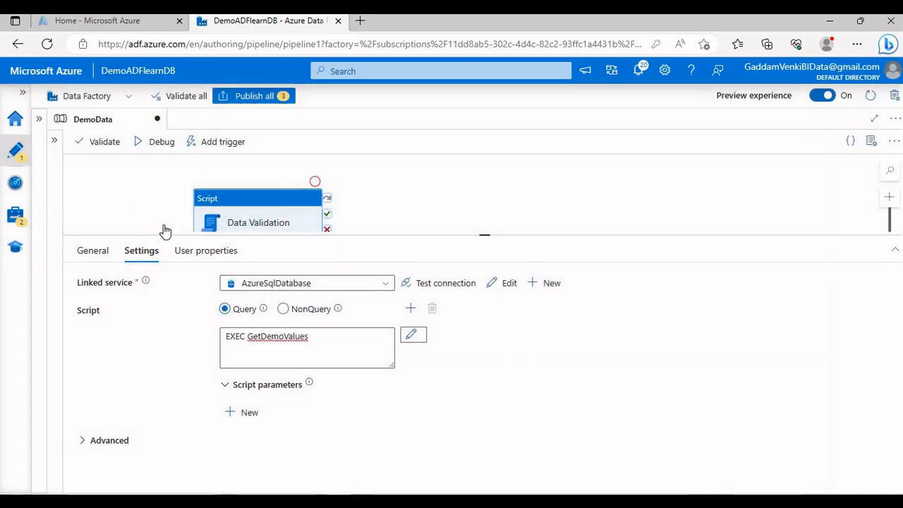
- Validate the DemoData pipeline and debug it, refreshing the status of the pipeline run
click(107, 142)
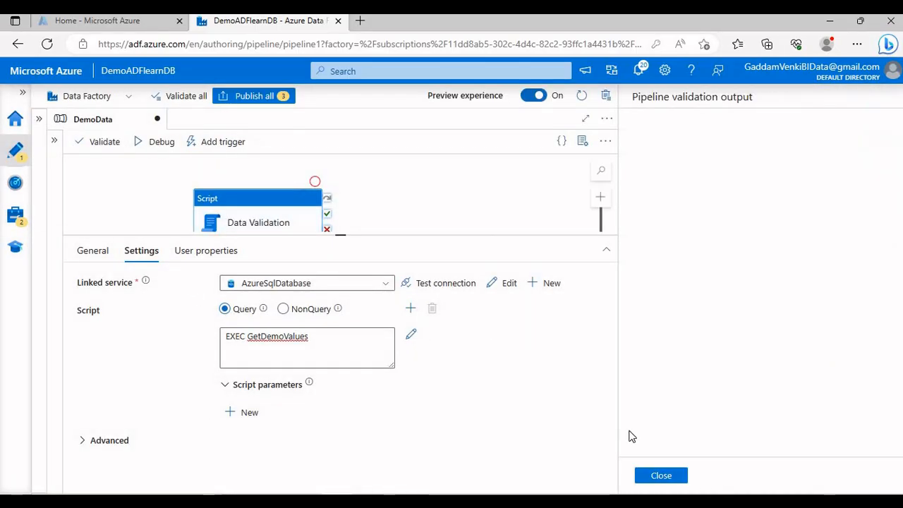
click(660, 476)
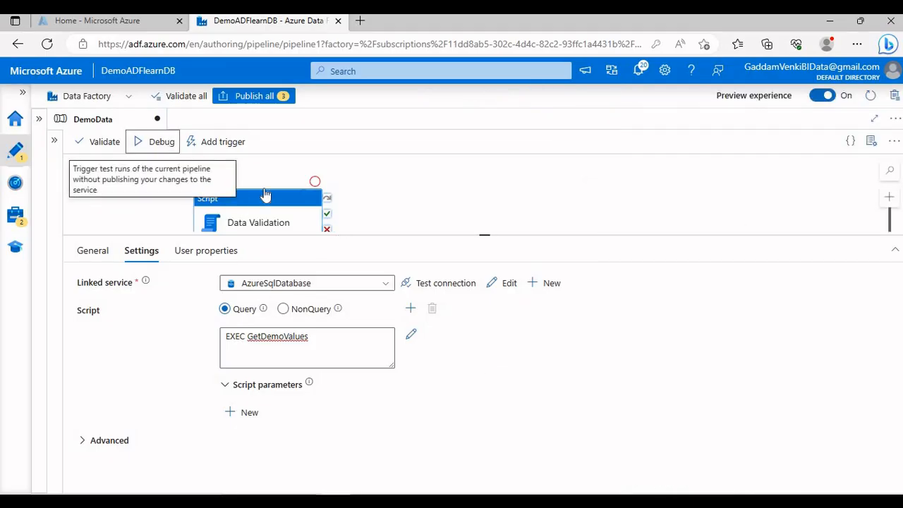
click(159, 142)
drag(432, 238, 435, 297)
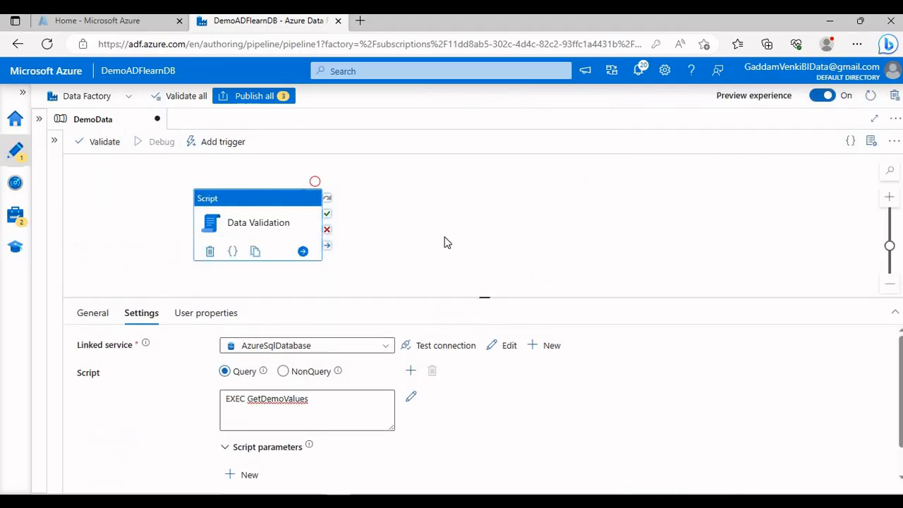
click(444, 242)
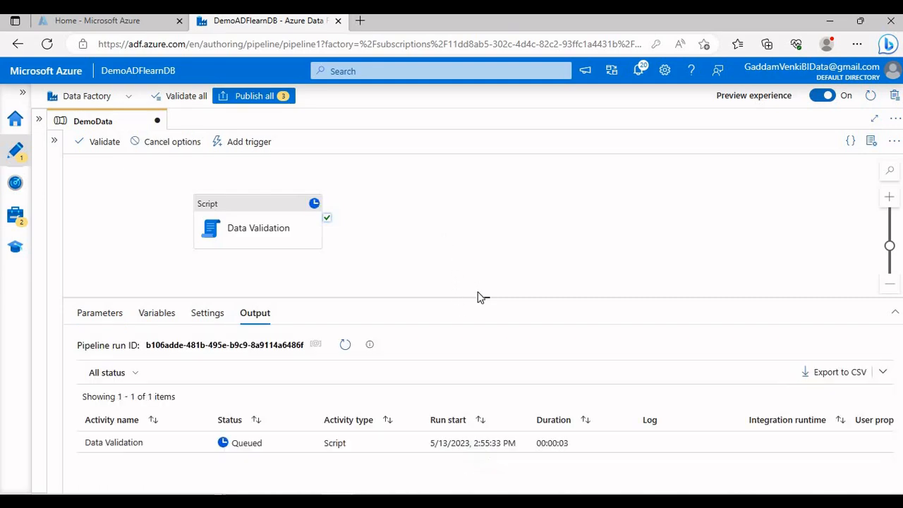
drag(480, 298, 500, 269)
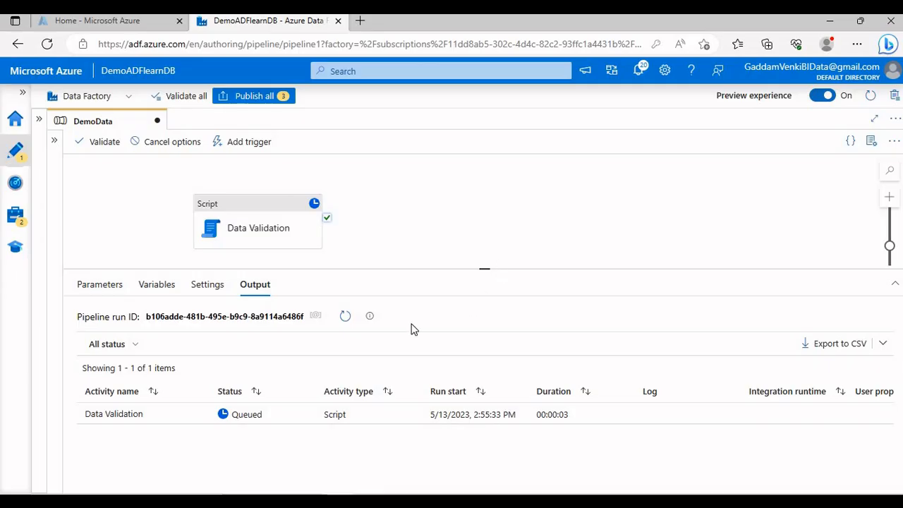
click(345, 316)
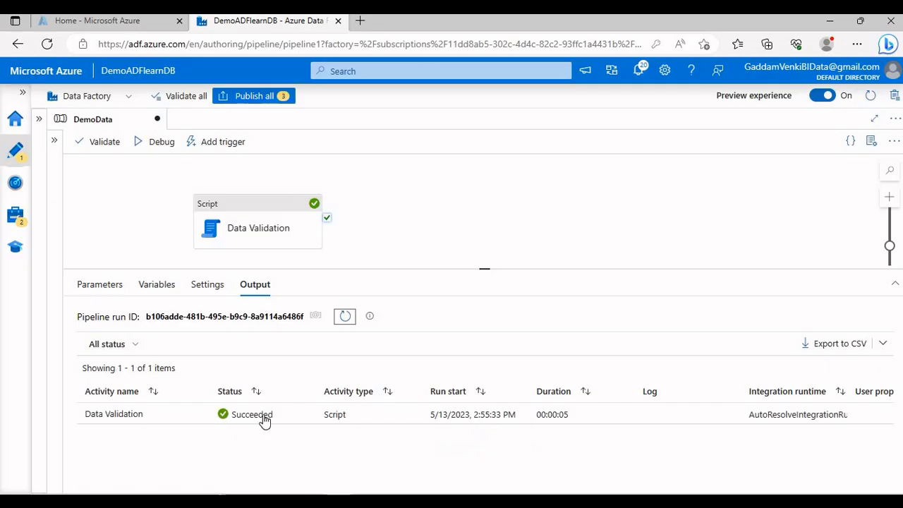
- Examine the full-size output of the Data Validation run for its row count and returned rows, and return to the activity's settings
click(201, 415)
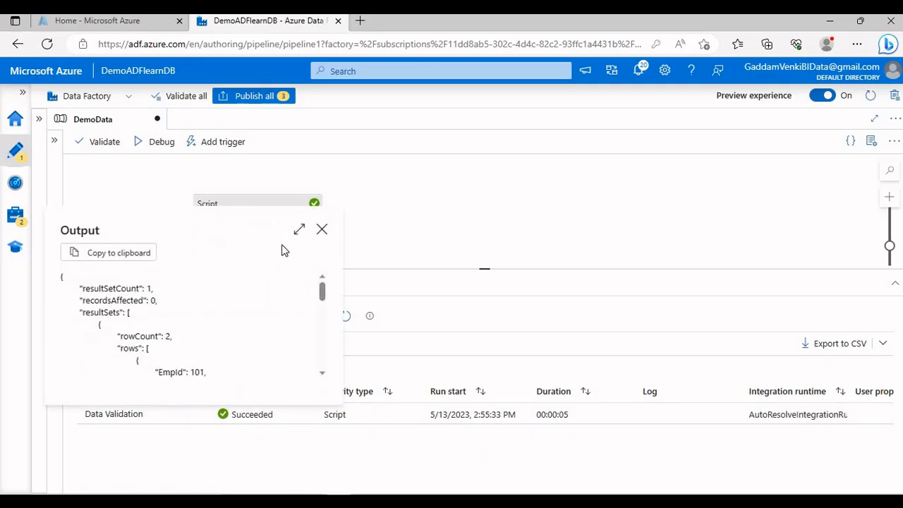
click(298, 230)
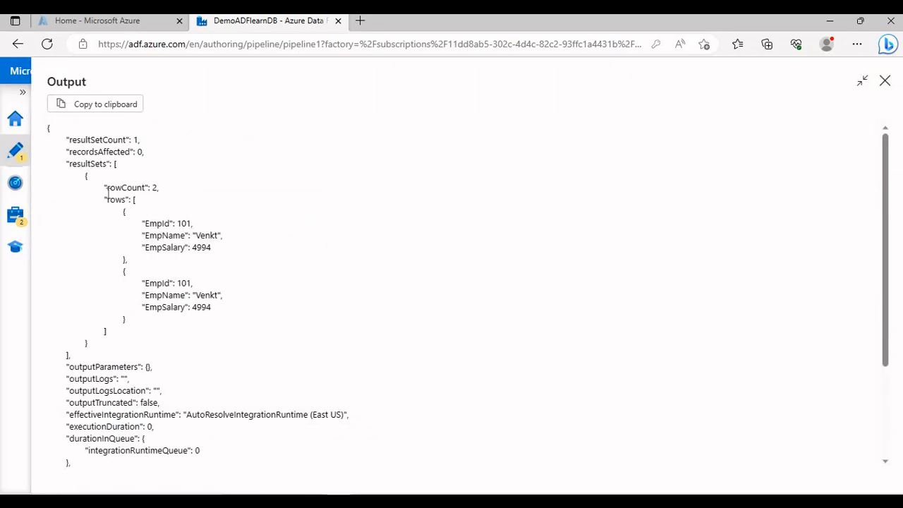
triple_click(154, 185)
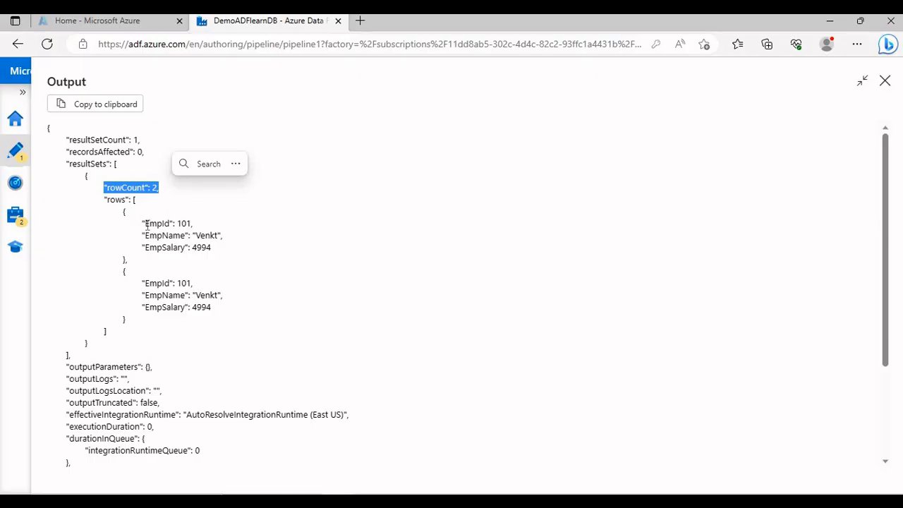
drag(141, 223, 212, 249)
drag(124, 271, 223, 322)
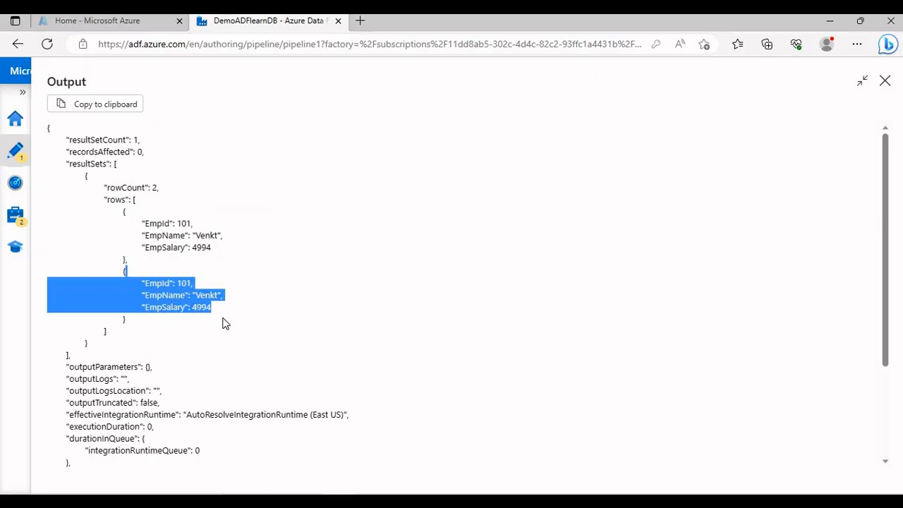
click(246, 350)
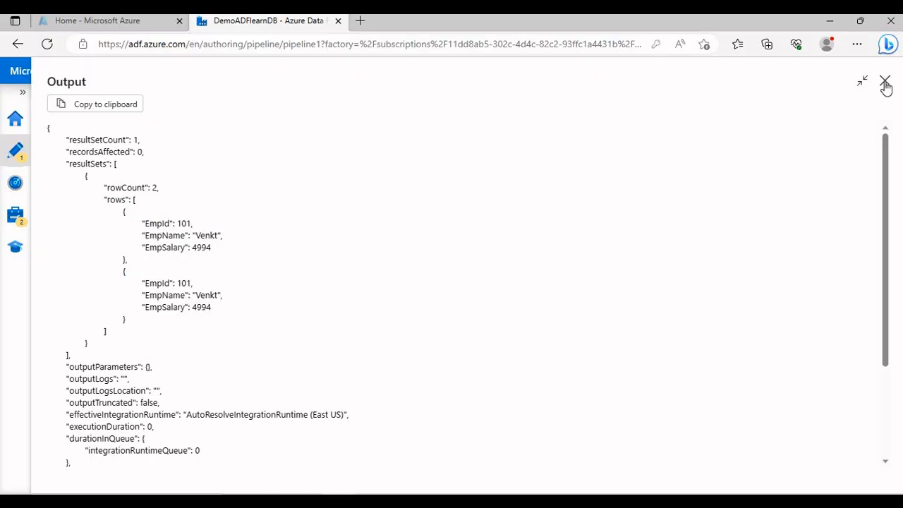
key(Escape)
click(301, 226)
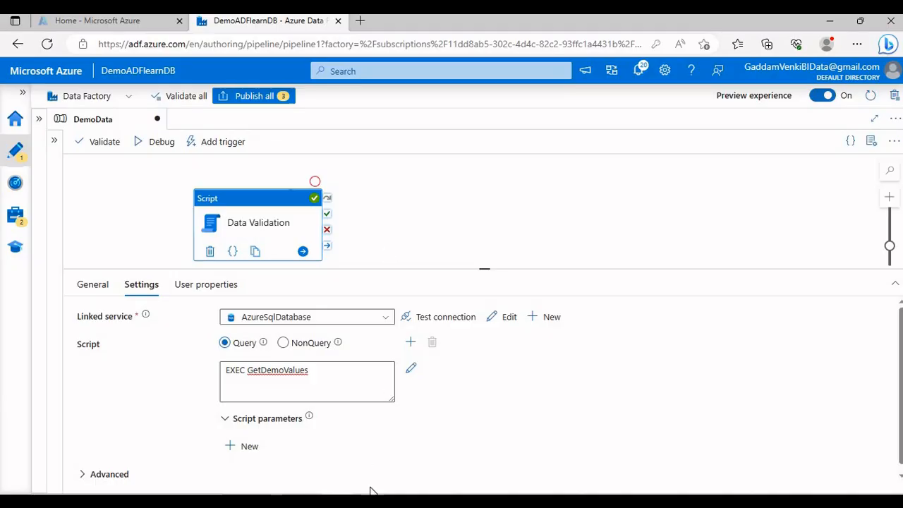
- Switch to SQL Server Management Studio and write SELECT * FROM [dbo].[LogInformation] below the EXEC statement, inserting the table name from the database's tables
click(444, 500)
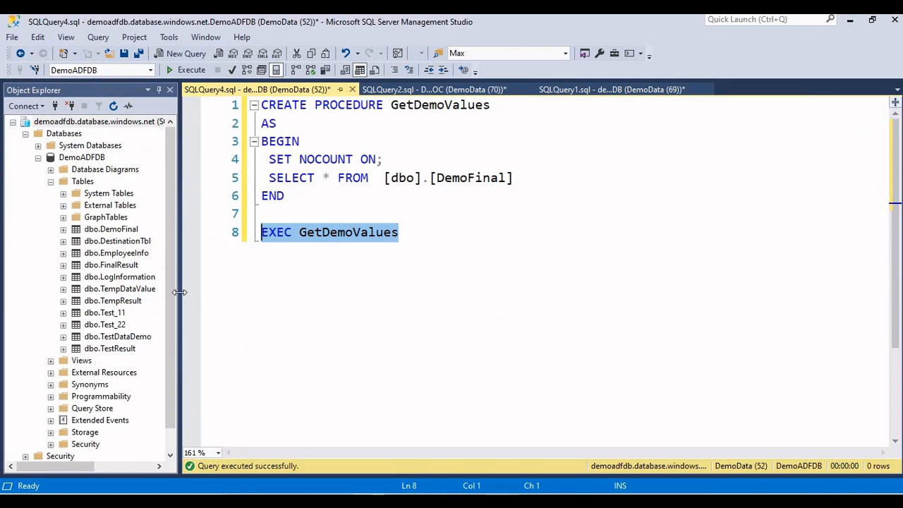
drag(133, 277, 399, 238)
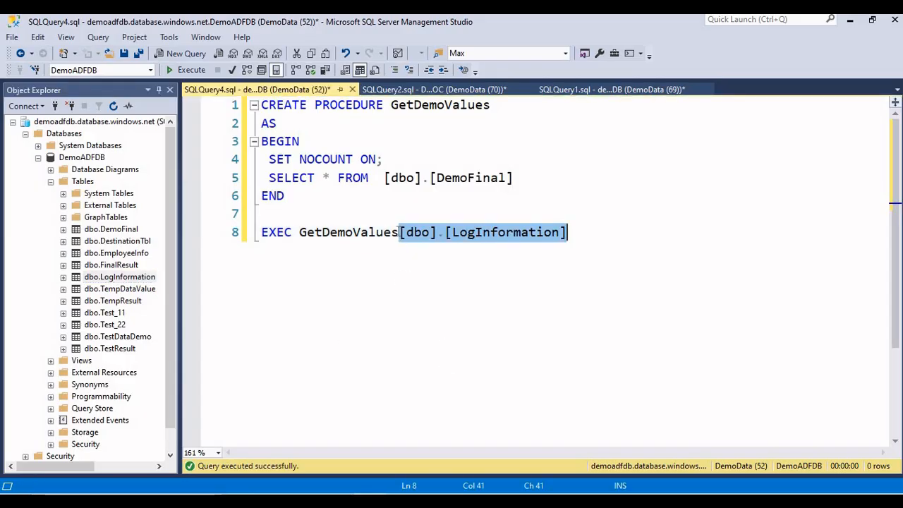
click(400, 232)
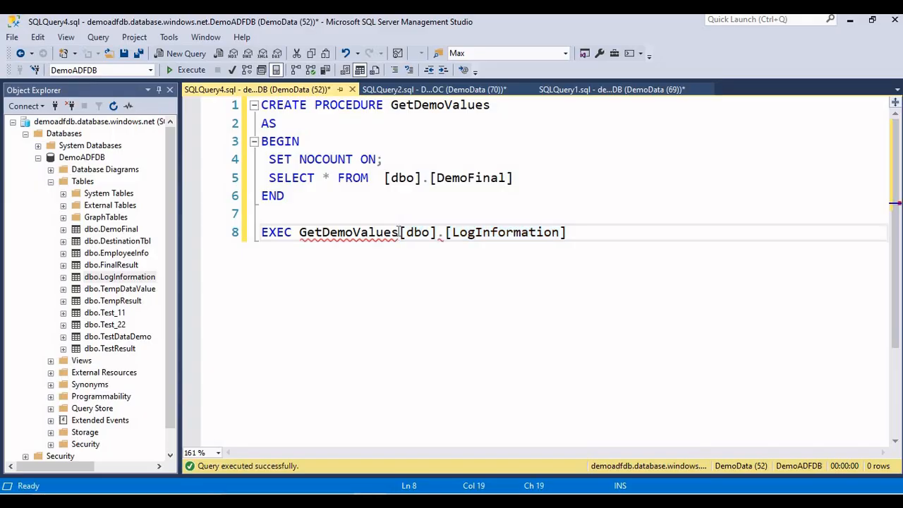
key(Return)
key(Return)
text(S)
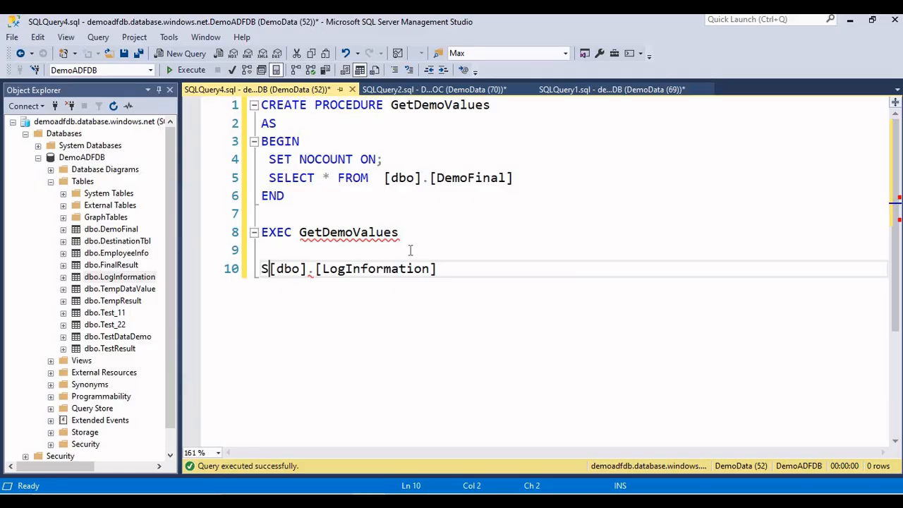
text(ELECT)
scroll(337, 250, down, 2)
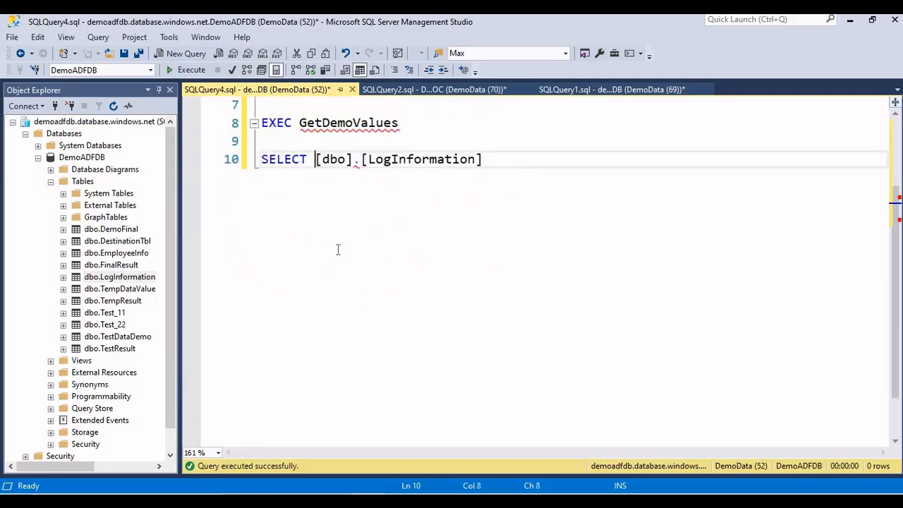
scroll(337, 250, up, 1)
text(* F)
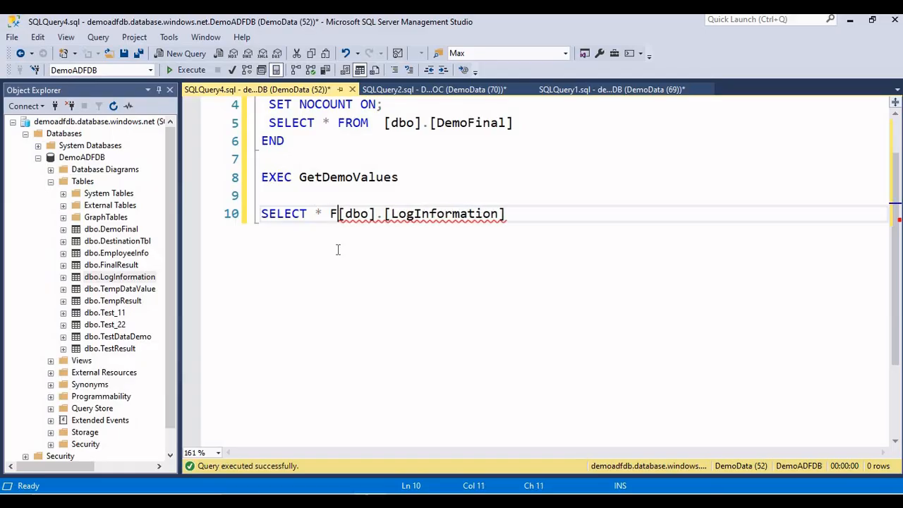
text(ROM)
- Run only the LogInformation SELECT statement and look through the returned rows
key(shift+Home)
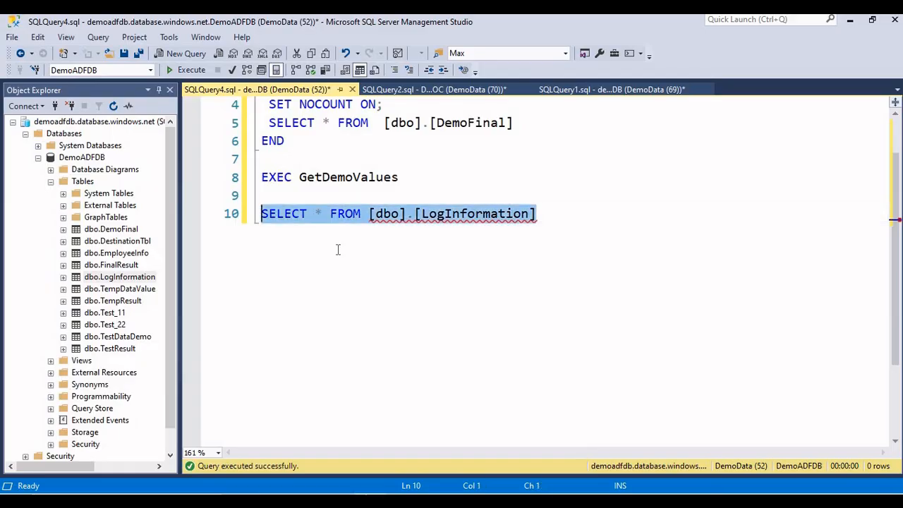
click(187, 70)
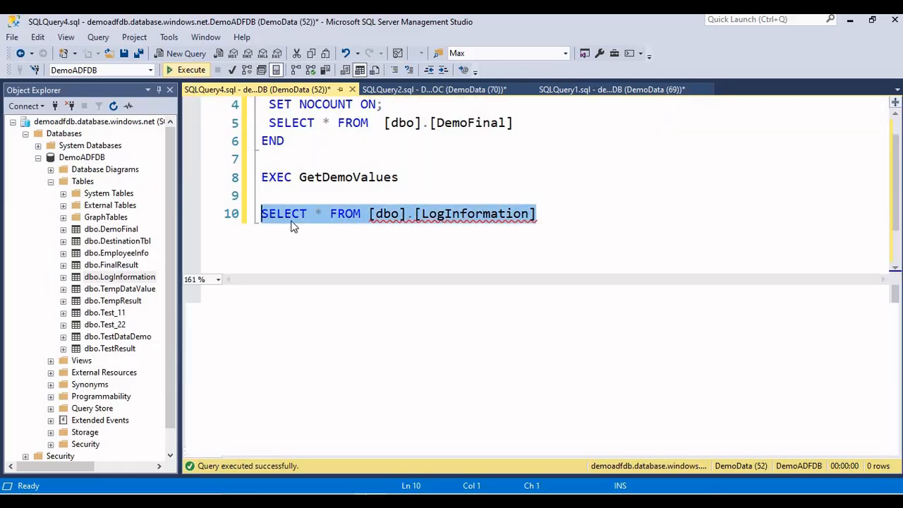
scroll(333, 350, down, 2)
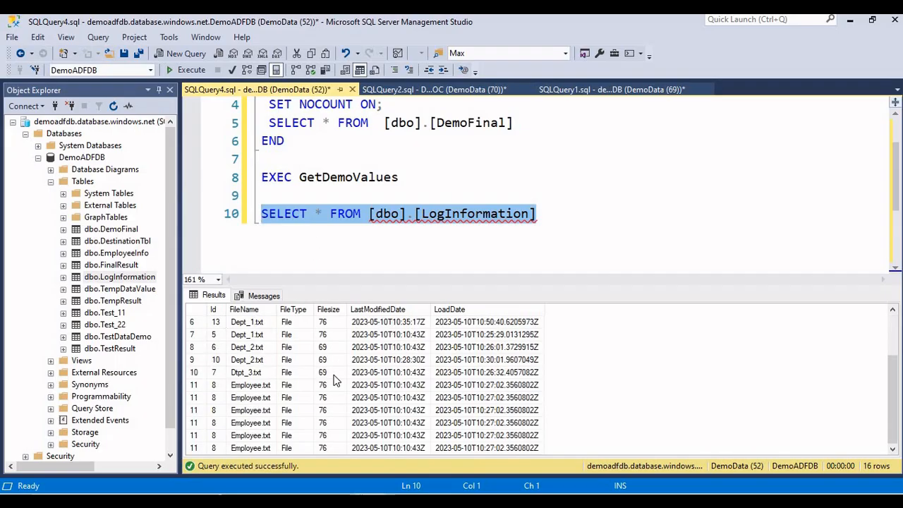
scroll(325, 346, up, 2)
- Filter the LogInformation SELECT statement with WHERE Id = 1
click(316, 212)
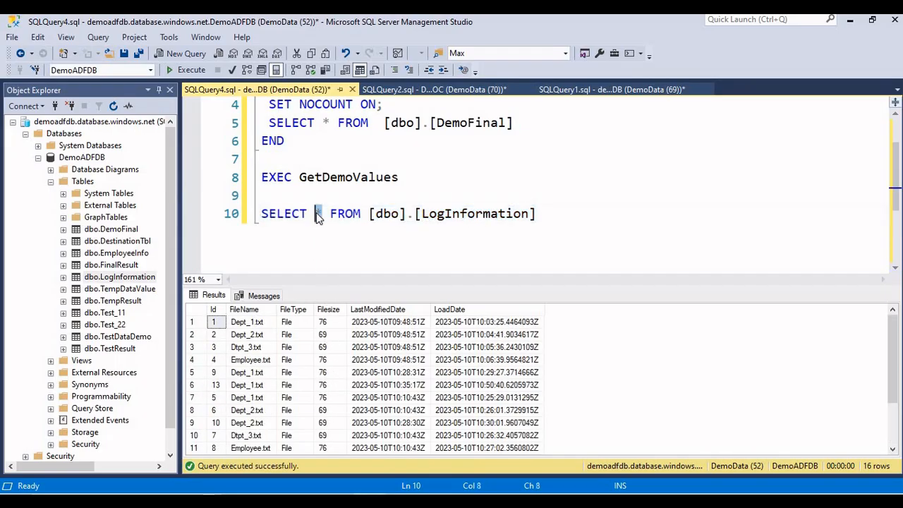
click(588, 220)
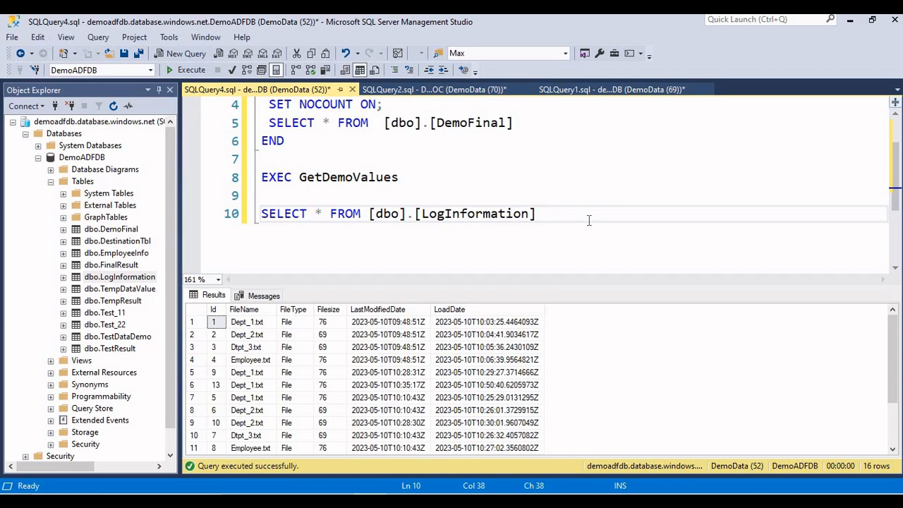
text(WHERE Id = 1 )
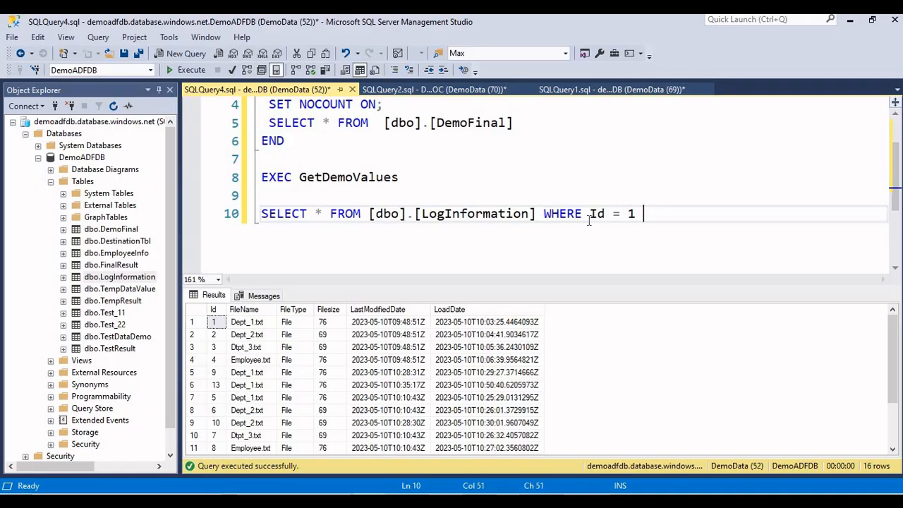
- Extend the WHERE clause of the LogInformation query with AND FileName = 'Dept_1.txt' on the same line
text(AND )
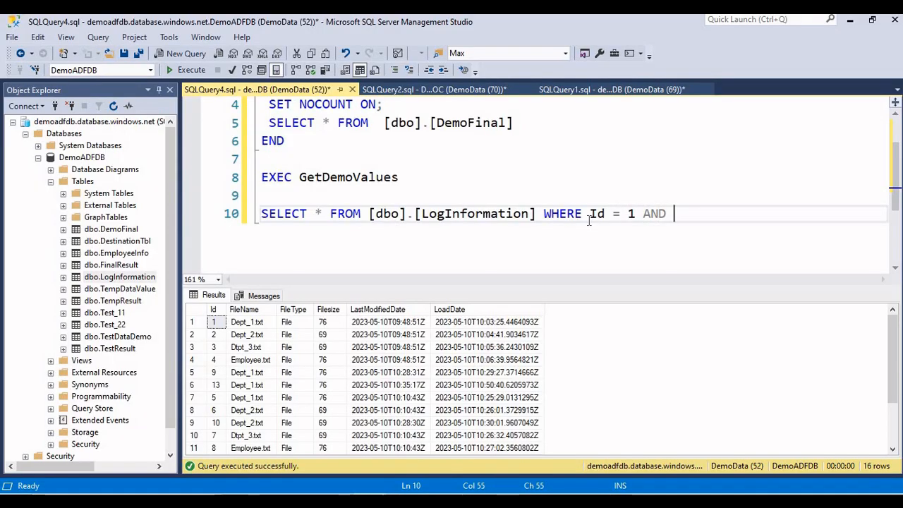
text(Fil)
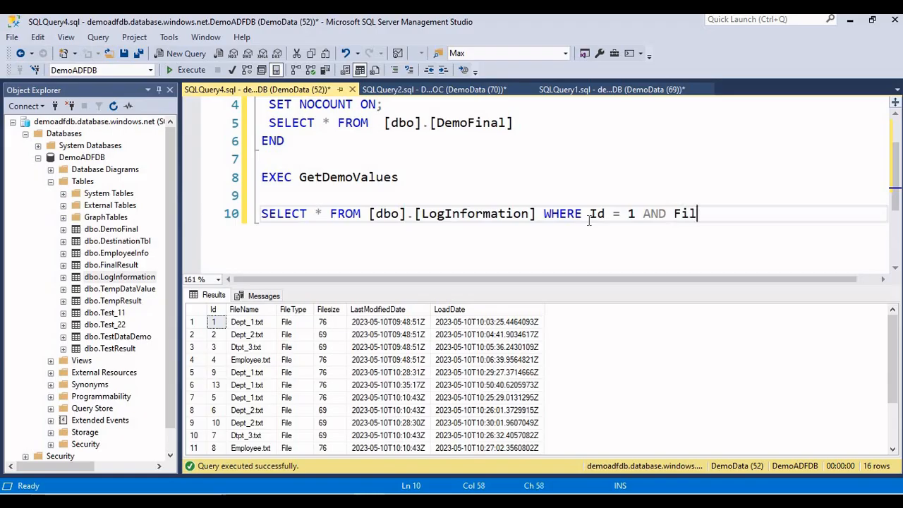
text(eName )
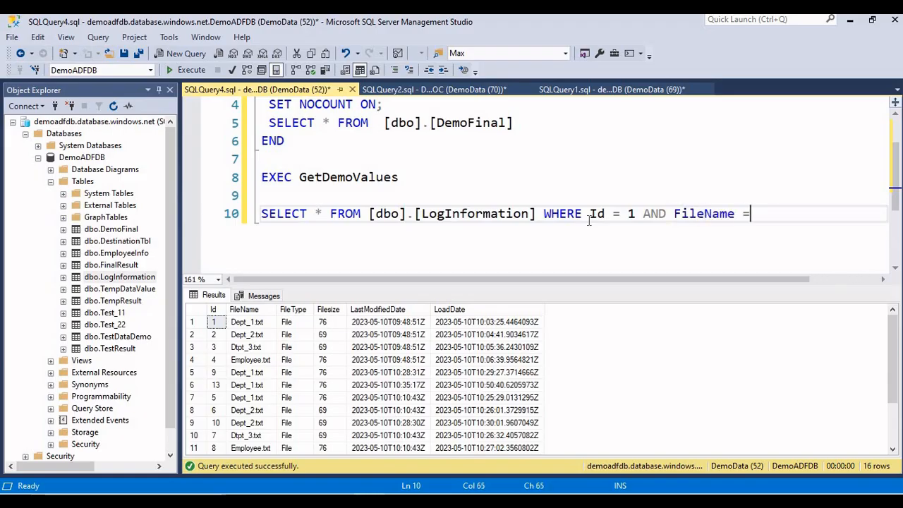
text(=)
key(Return)
text('')
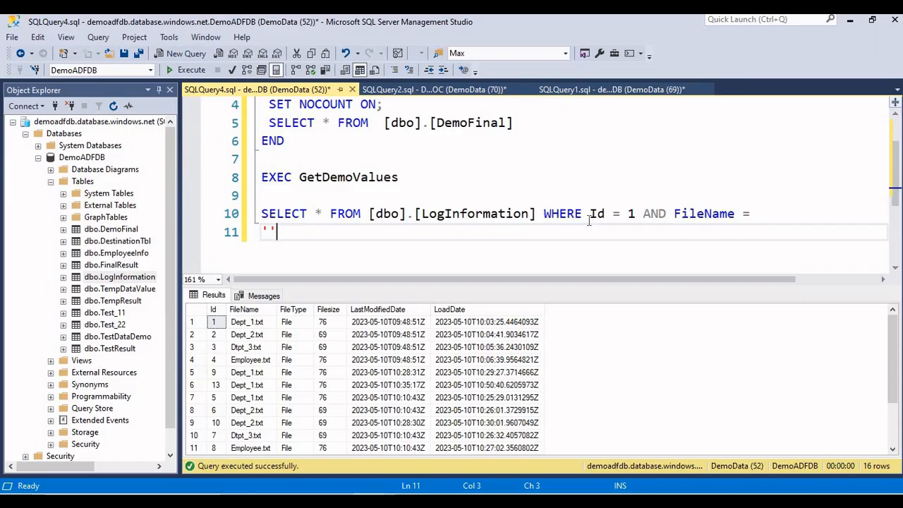
key(BackSpace)
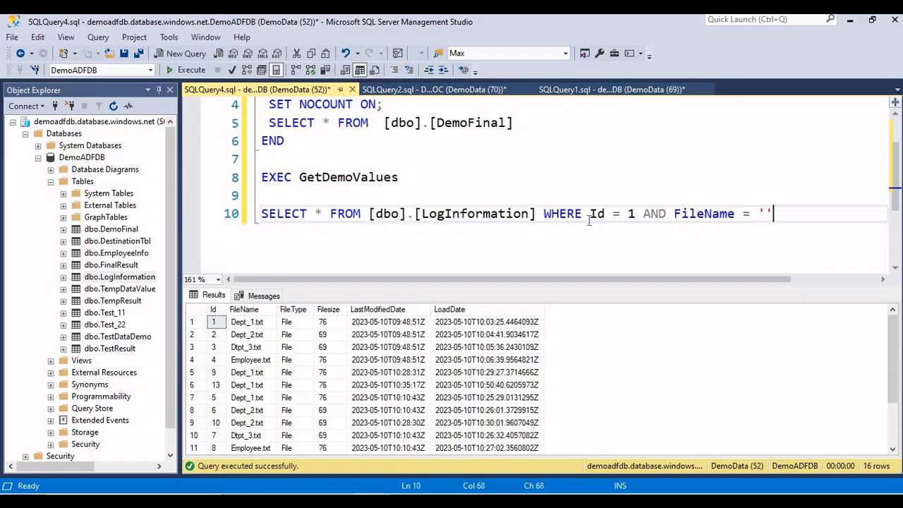
text(Dept)
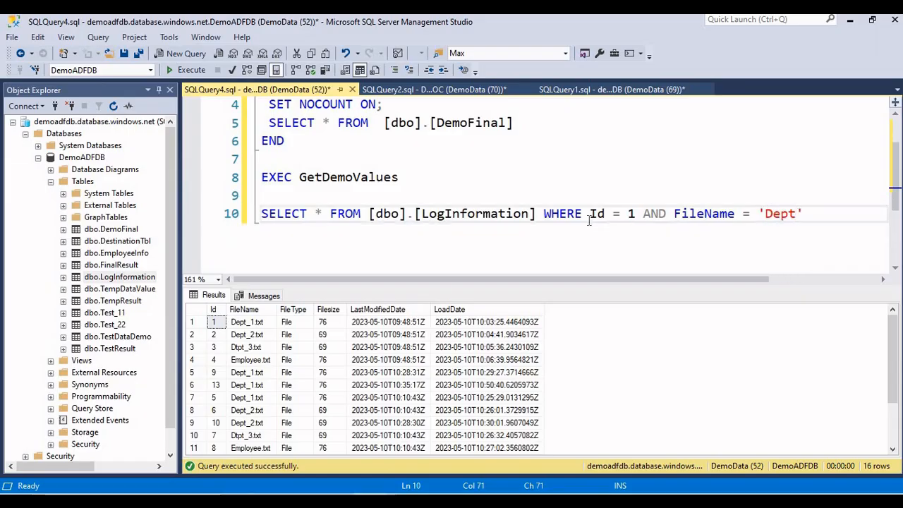
text(_1.tx)
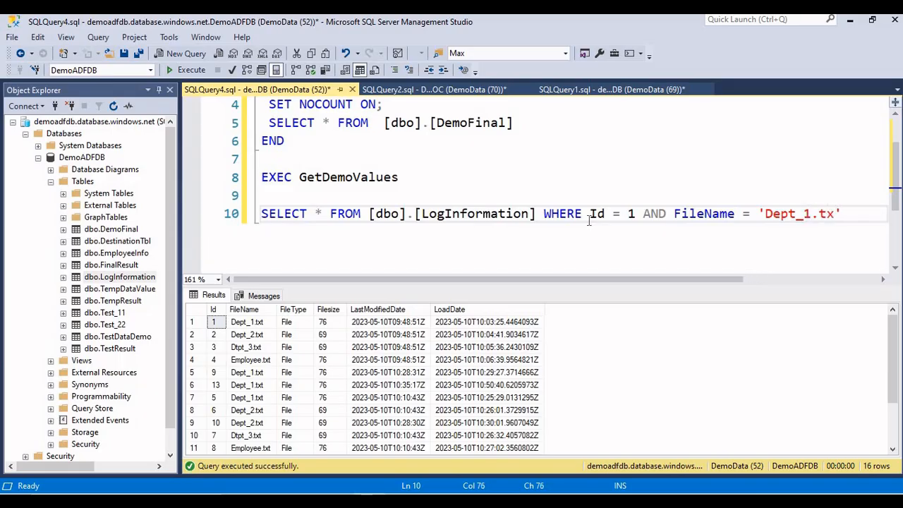
text(t)
- Copy the complete filtered LogInformation statement and run only that statement
key(shift+Home)
key(ctrl+c)
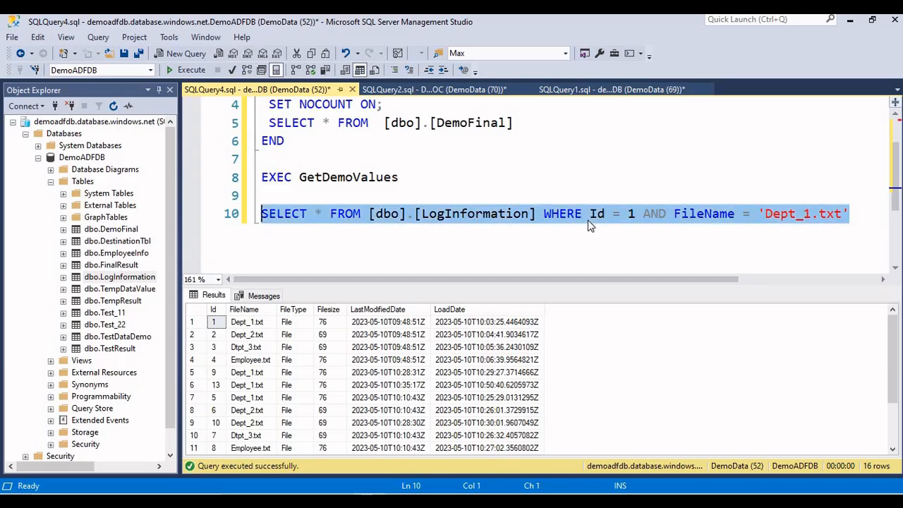
click(187, 70)
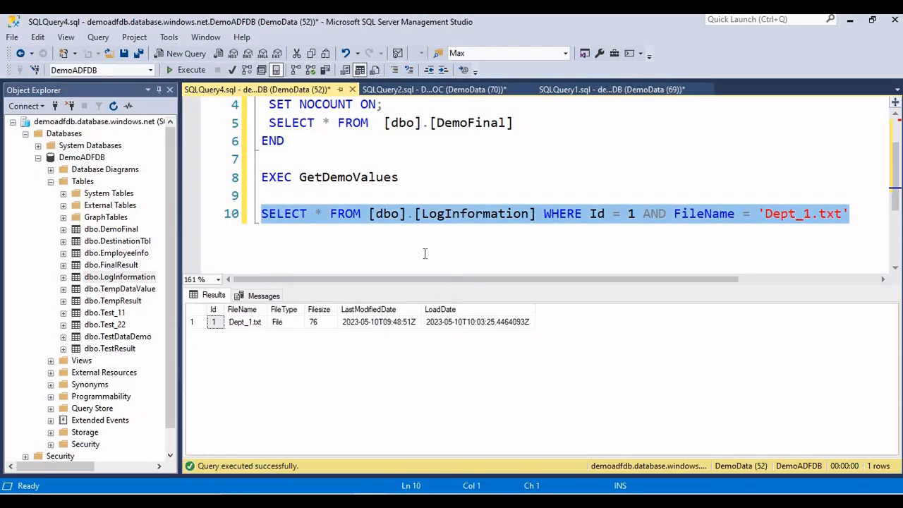
- Switch to Azure Data Factory, replace the Data Validation script with the copied LogInformation query, and widen the script box
click(347, 502)
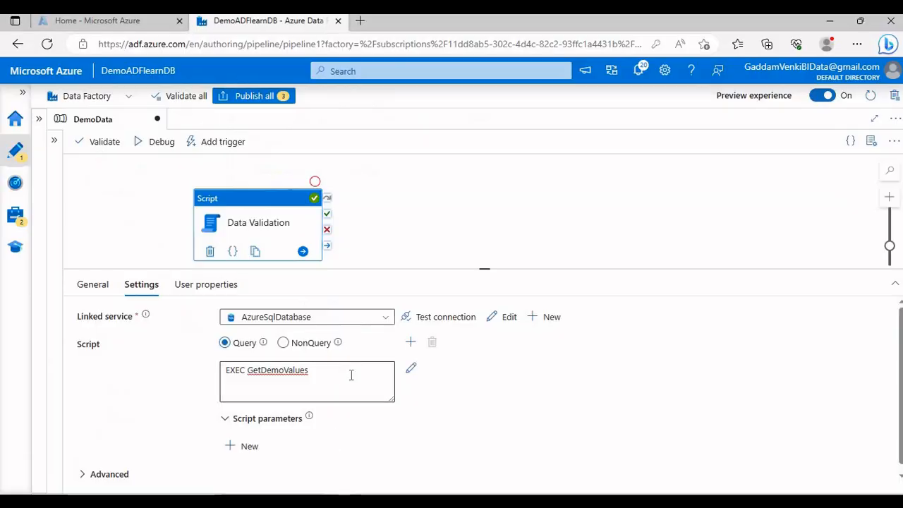
click(410, 373)
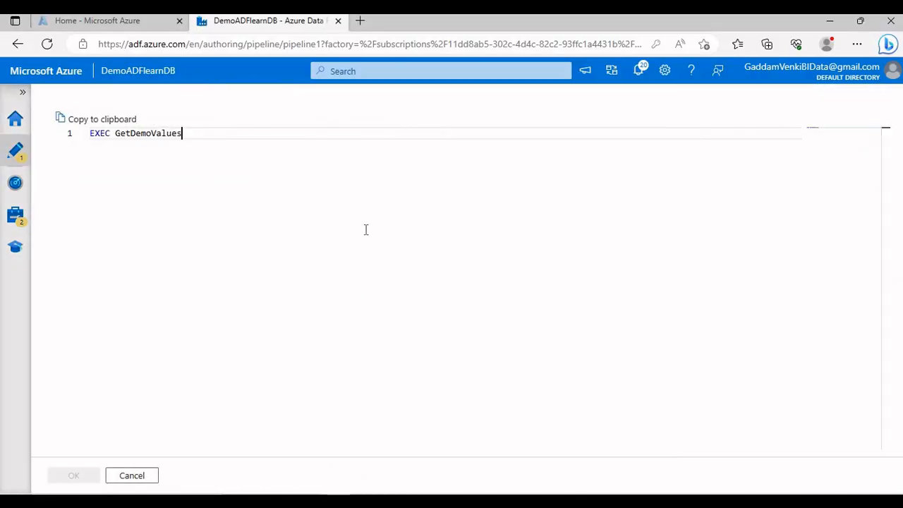
key(ctrl+a)
key(ctrl+v)
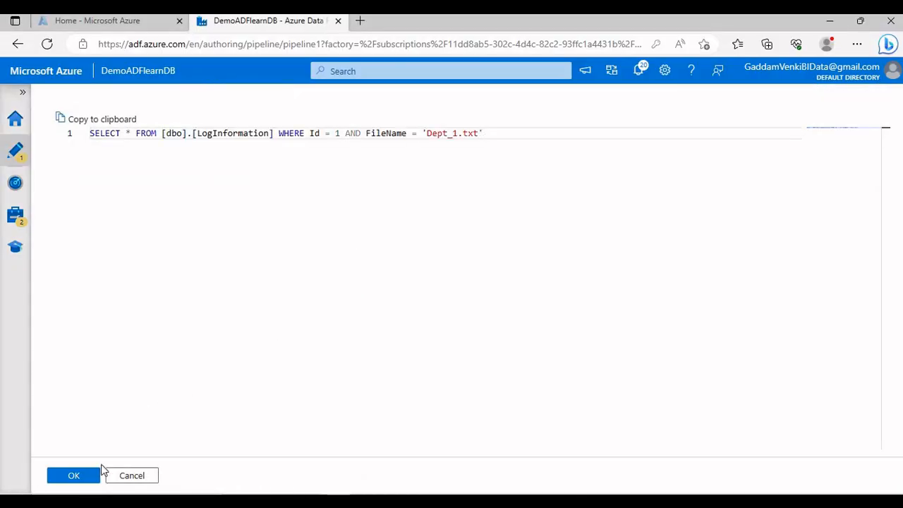
click(76, 477)
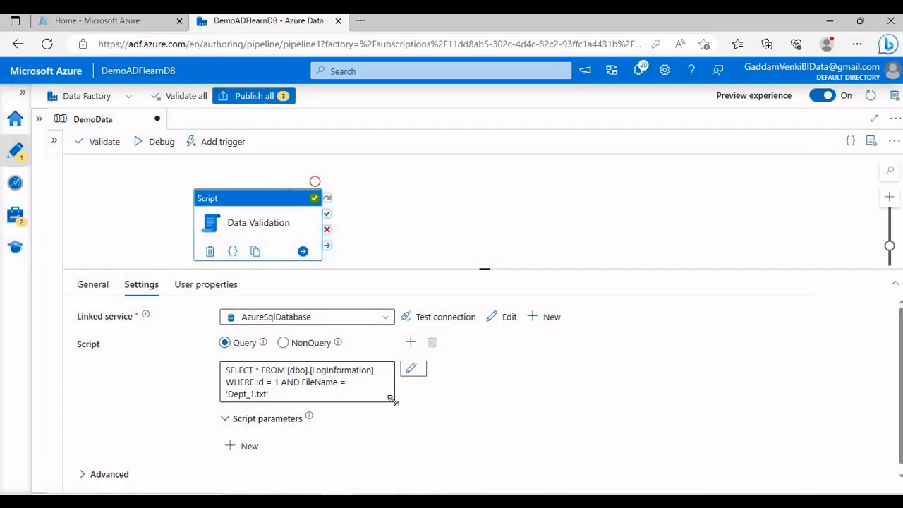
drag(390, 399, 490, 411)
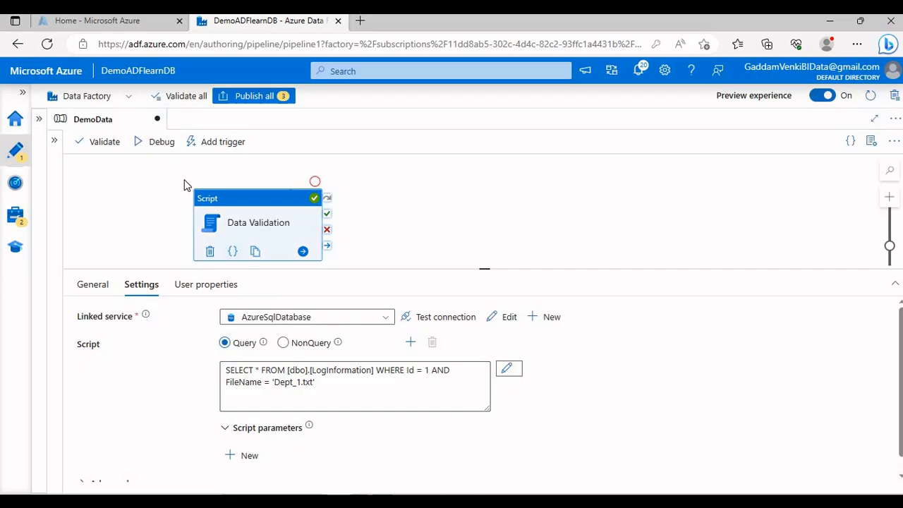
- Debug the DemoData pipeline, refresh the run status, and examine the row returned in the full-size Data Validation output
click(155, 141)
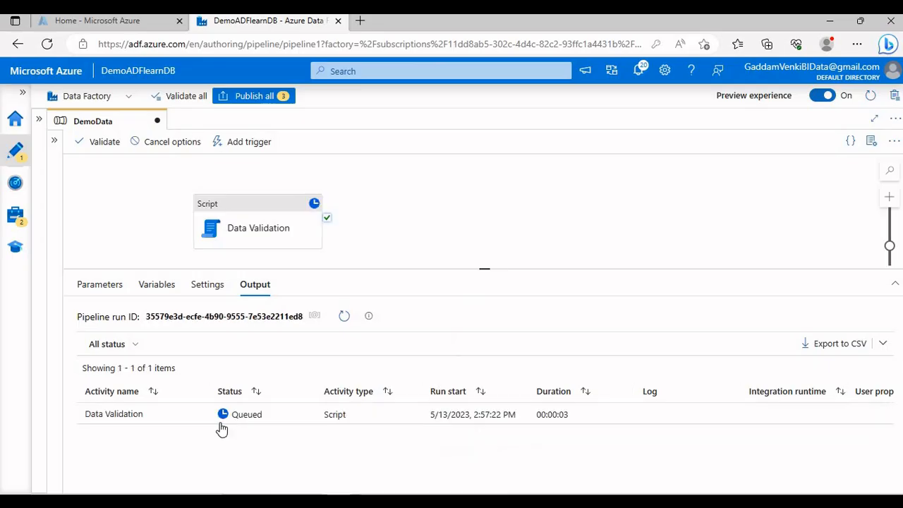
click(344, 316)
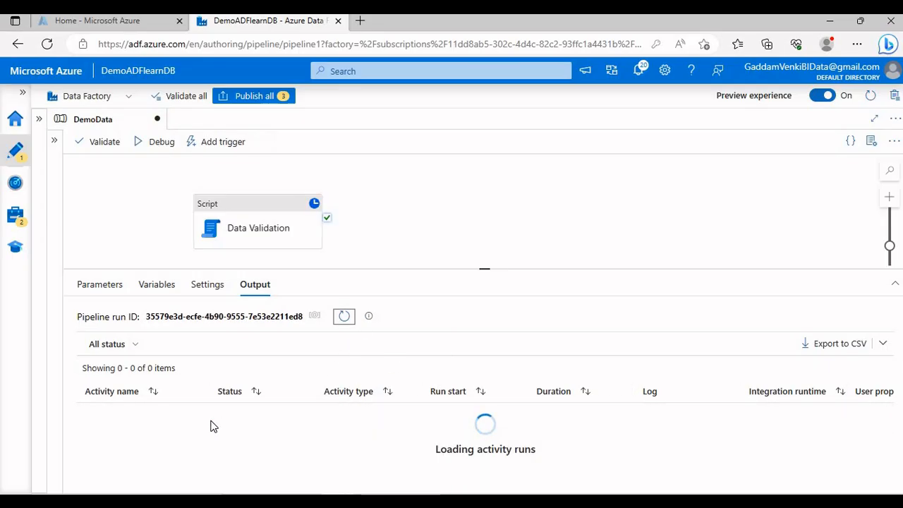
click(200, 413)
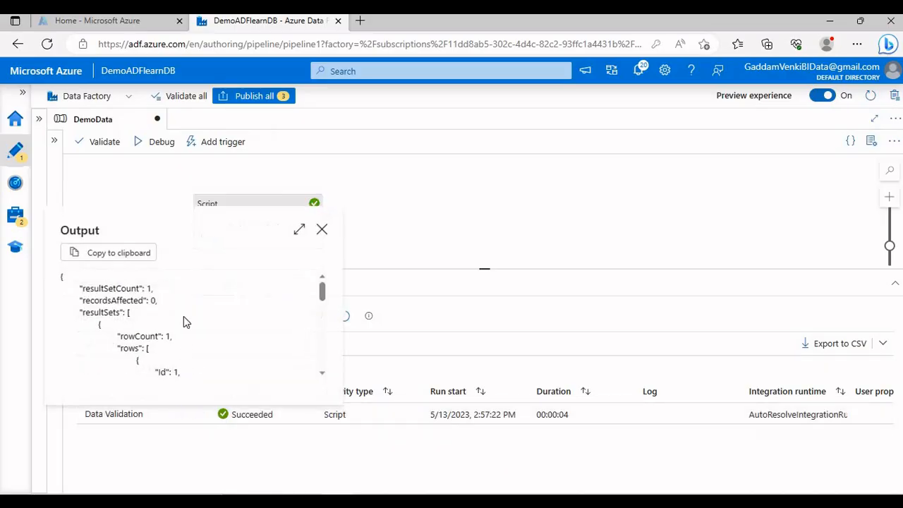
click(297, 233)
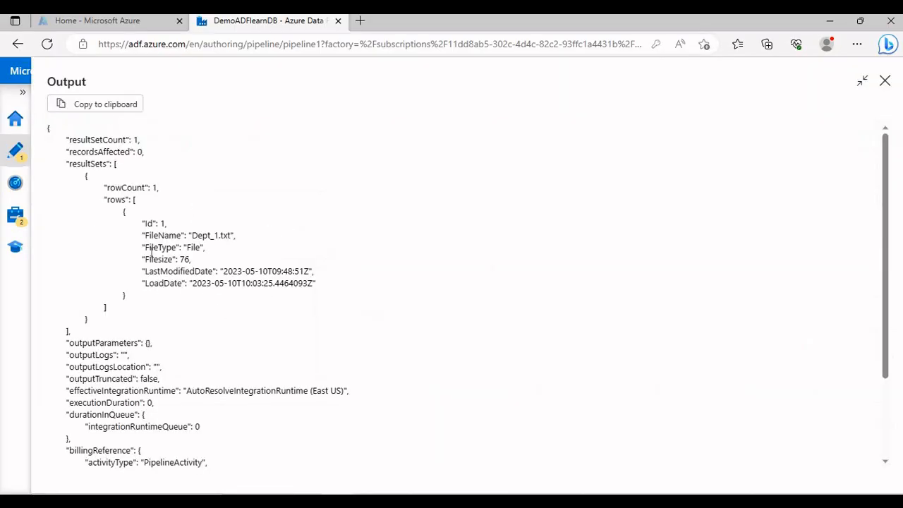
drag(140, 224, 332, 276)
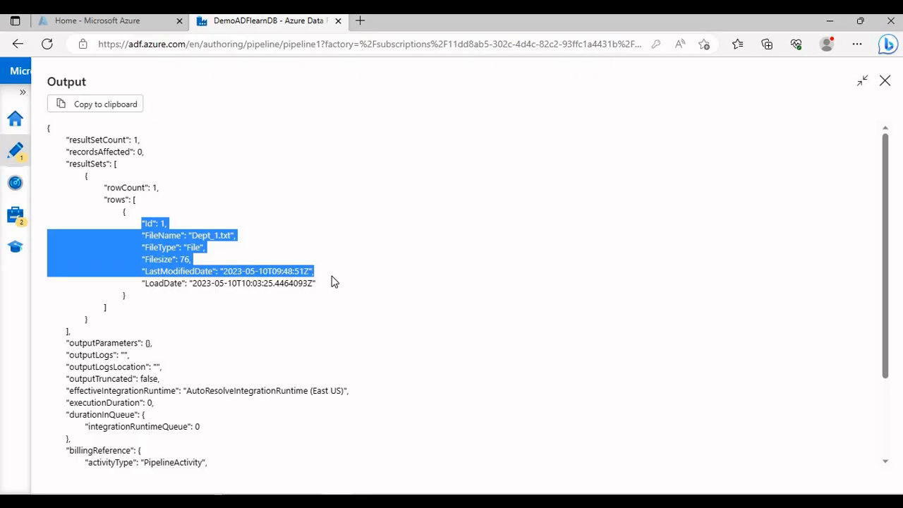
click(884, 81)
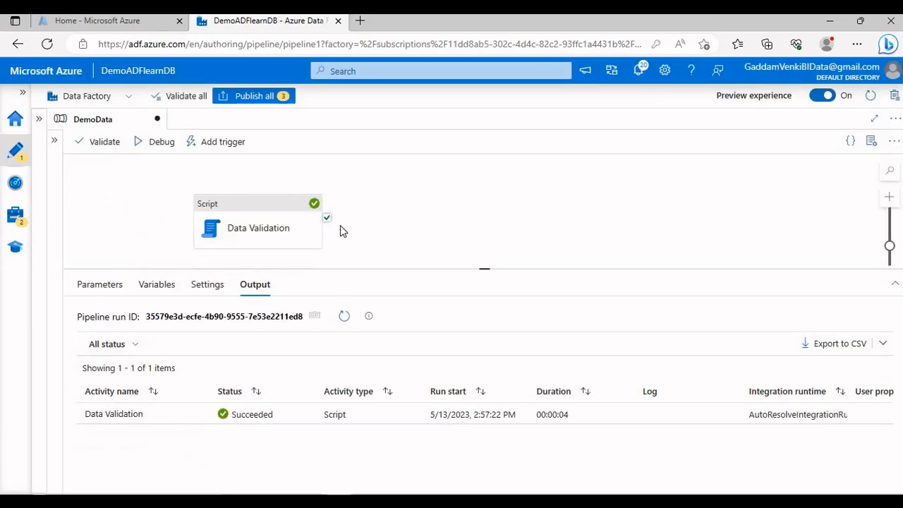
- Review the fixed Id and FileName values in the Data Validation script and add two empty script parameters
click(289, 222)
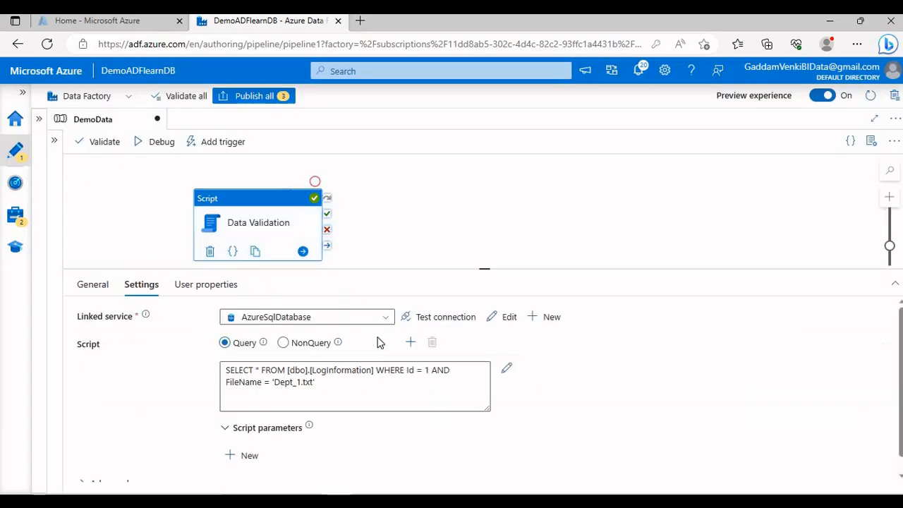
double_click(425, 370)
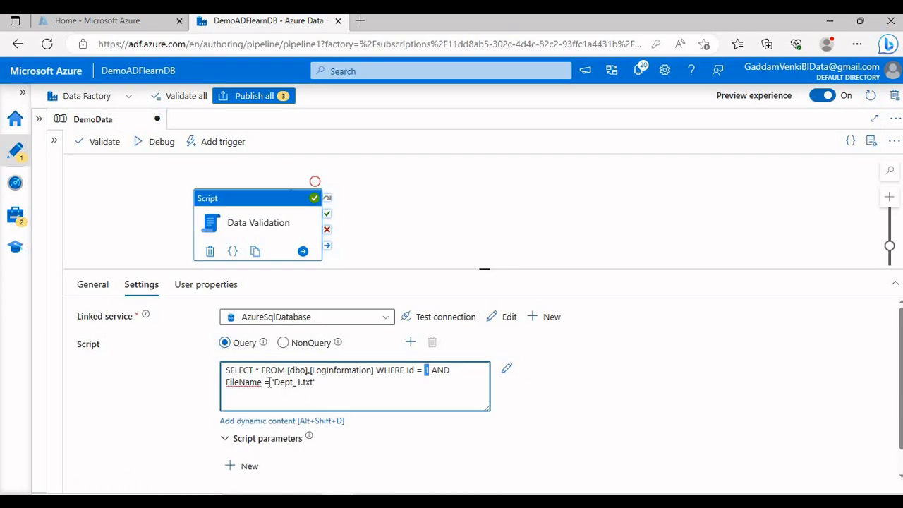
drag(269, 382, 314, 381)
drag(399, 268, 407, 210)
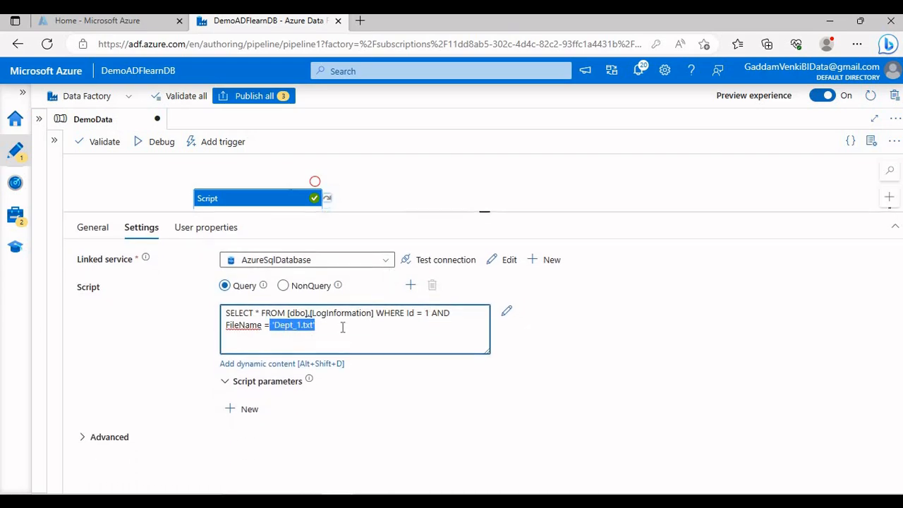
click(250, 410)
scroll(247, 417, down, 1)
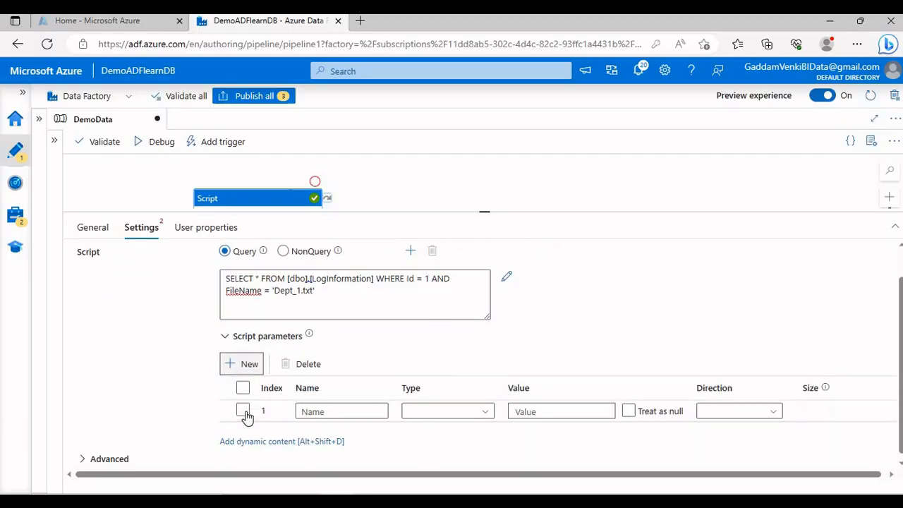
click(247, 357)
- Name the first script parameter Id and set its type to Int32
click(301, 404)
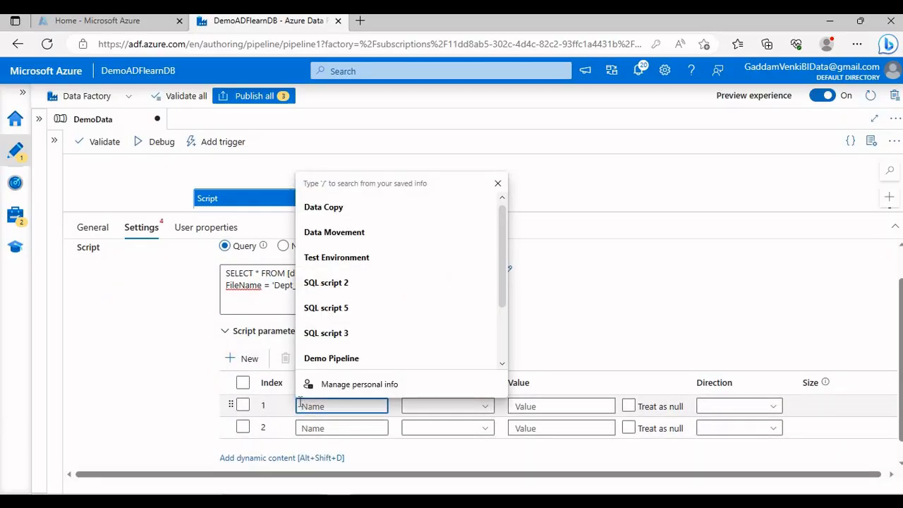
text(Id)
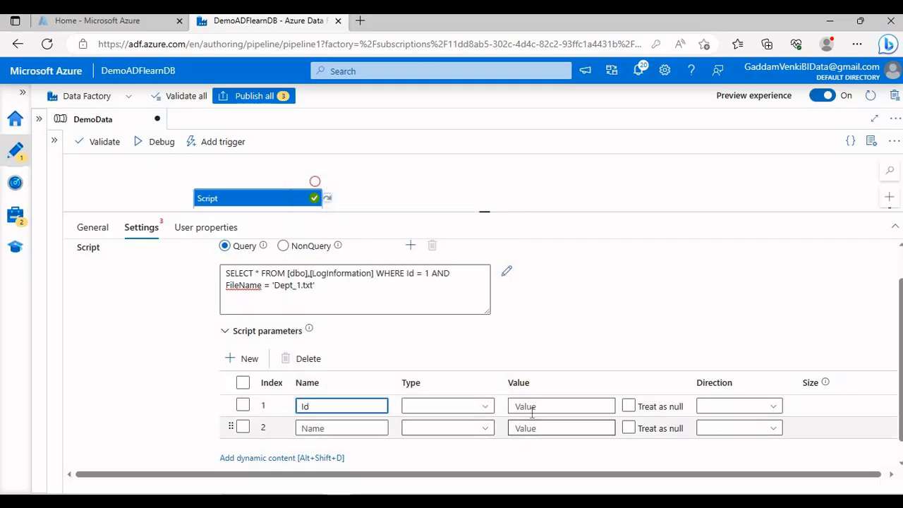
click(484, 408)
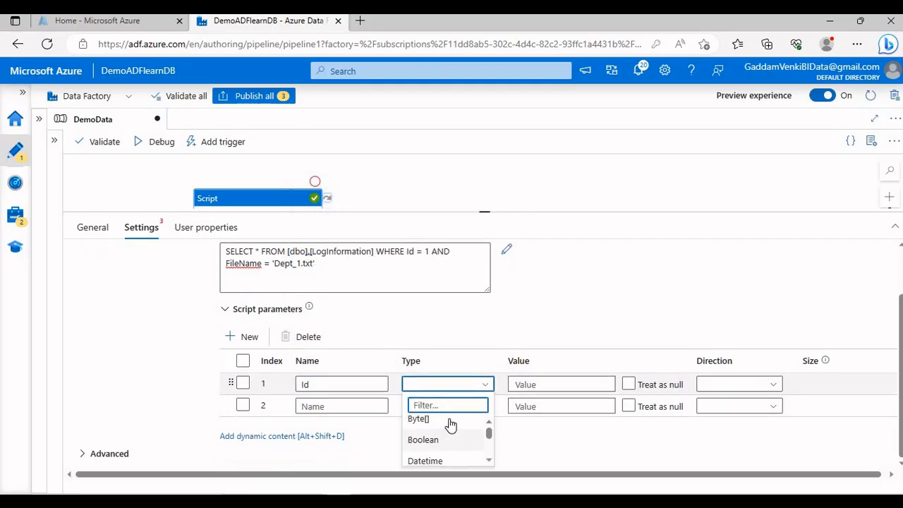
text(int)
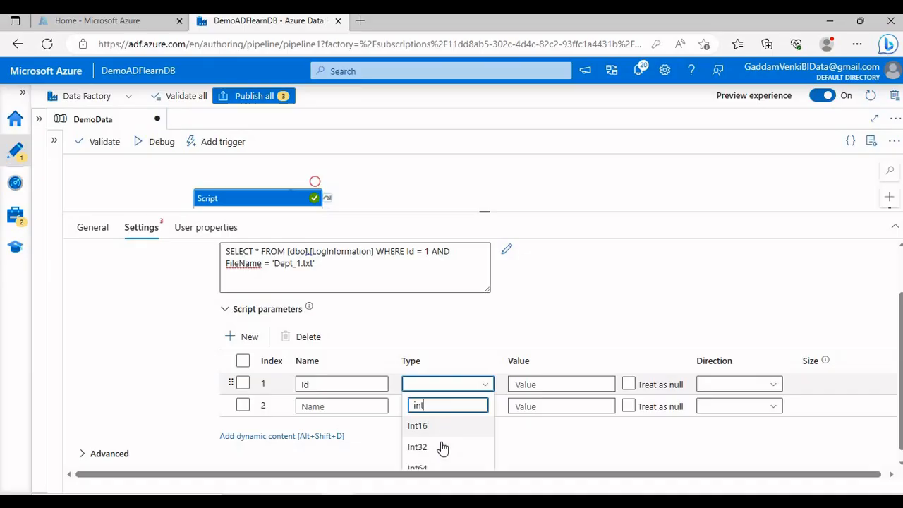
click(439, 441)
- Name the second script parameter FileName and set its type to String
click(342, 408)
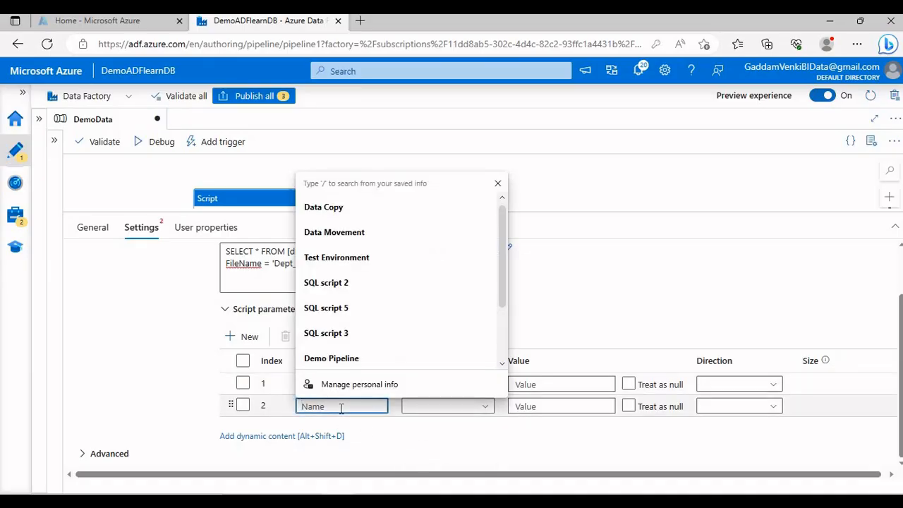
text(N)
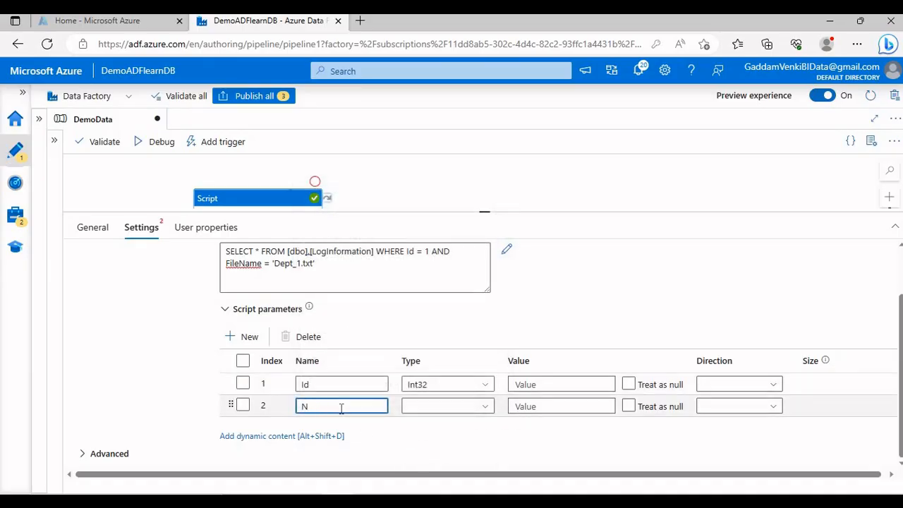
text(amFi)
key(BackSpace)
text(ileName)
click(441, 409)
text(str)
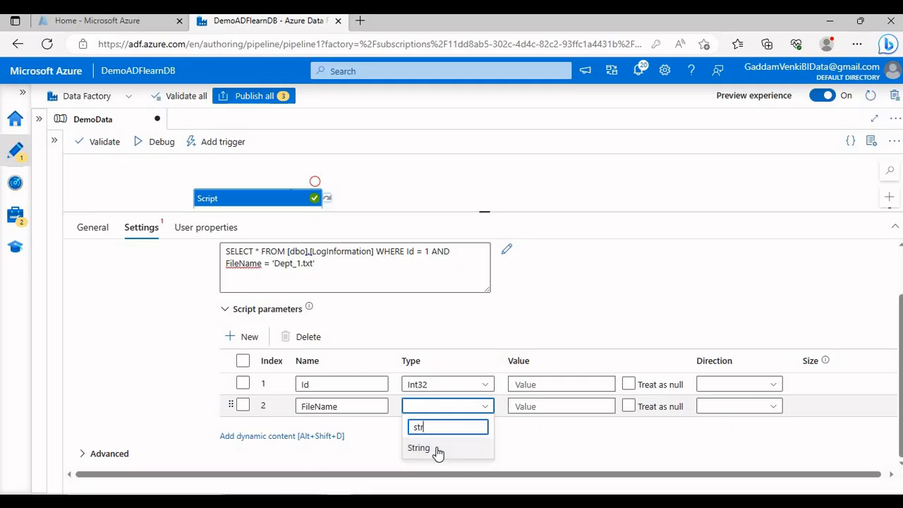
click(434, 450)
- Set the Id script parameter's value to 1 and enter Dept as the FileName parameter's value
click(535, 385)
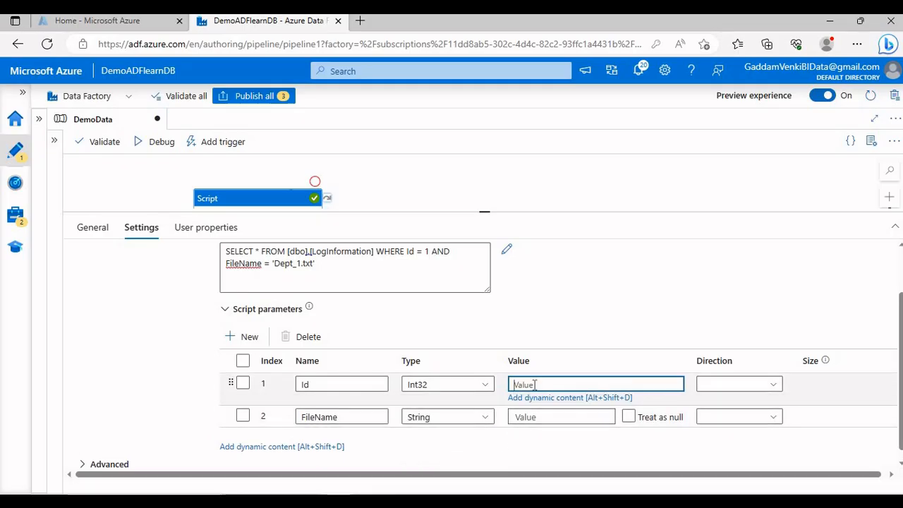
text(1)
click(529, 417)
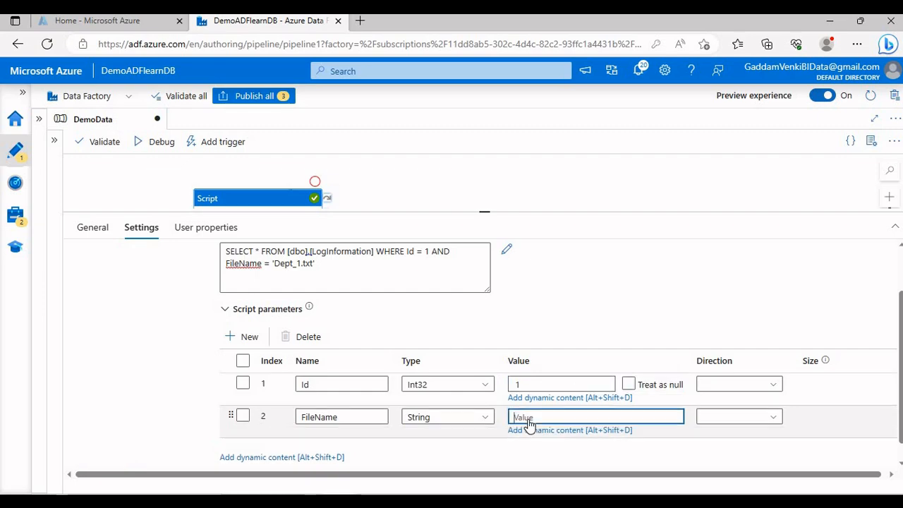
text(D)
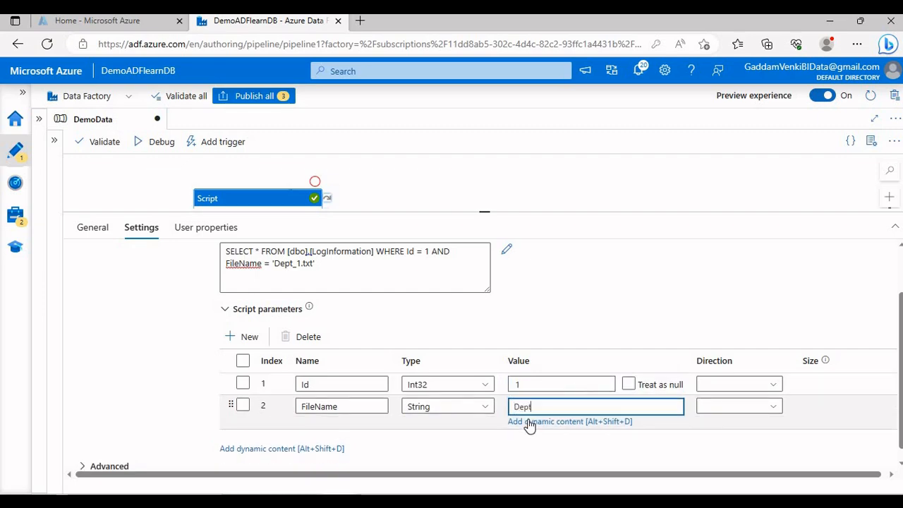
text(ept)
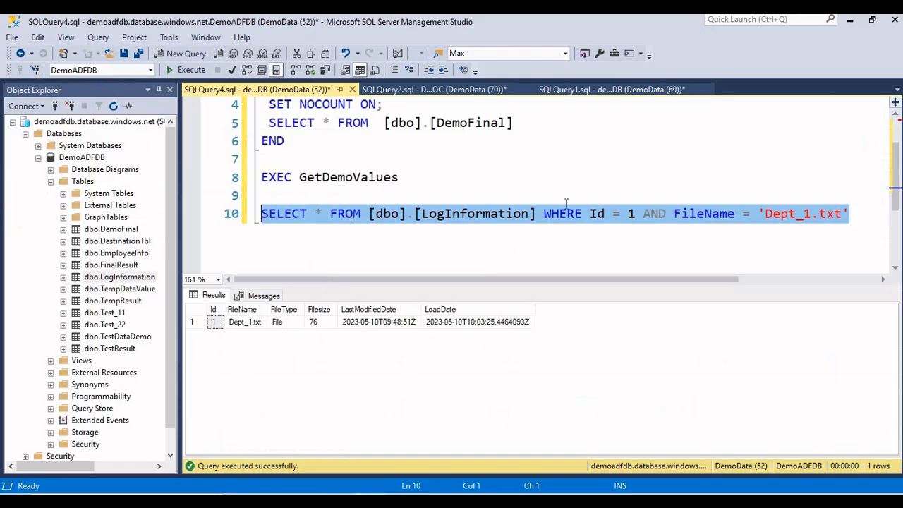
- Copy Dept_1.txt from the LogInformation query in SQL Server Management Studio and use it in Data Factory as the FileName parameter's value
double_click(781, 215)
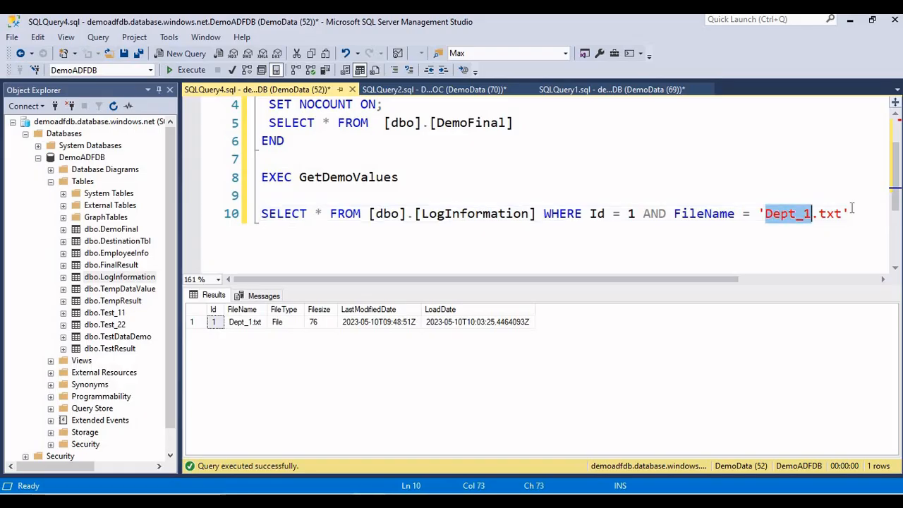
drag(841, 214, 764, 217)
key(ctrl+c)
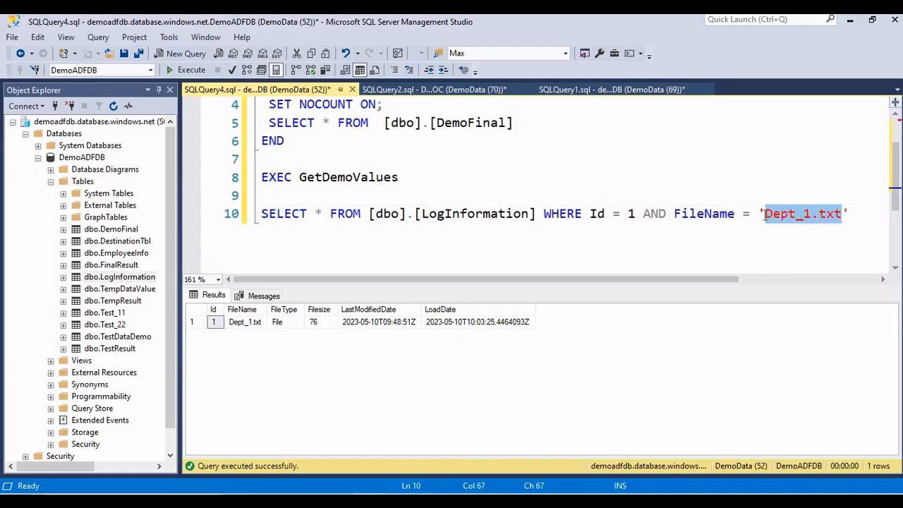
key(alt+Tab)
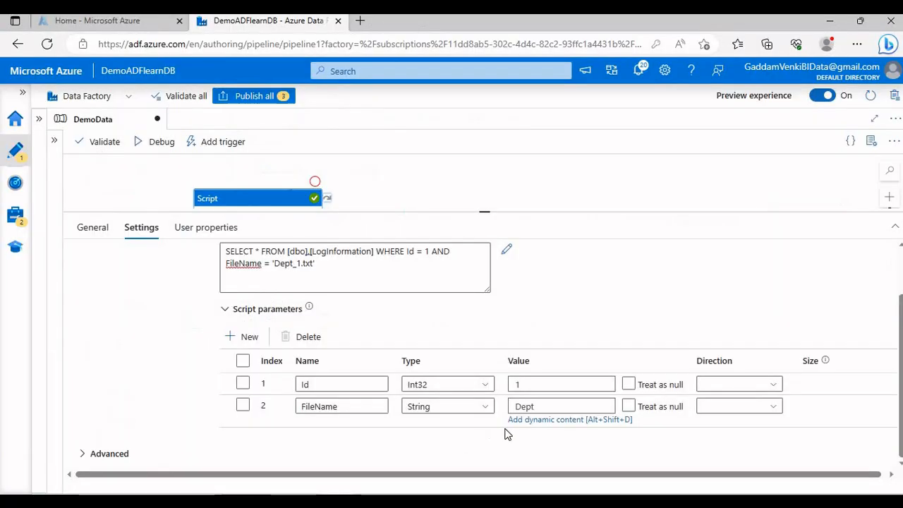
click(538, 407)
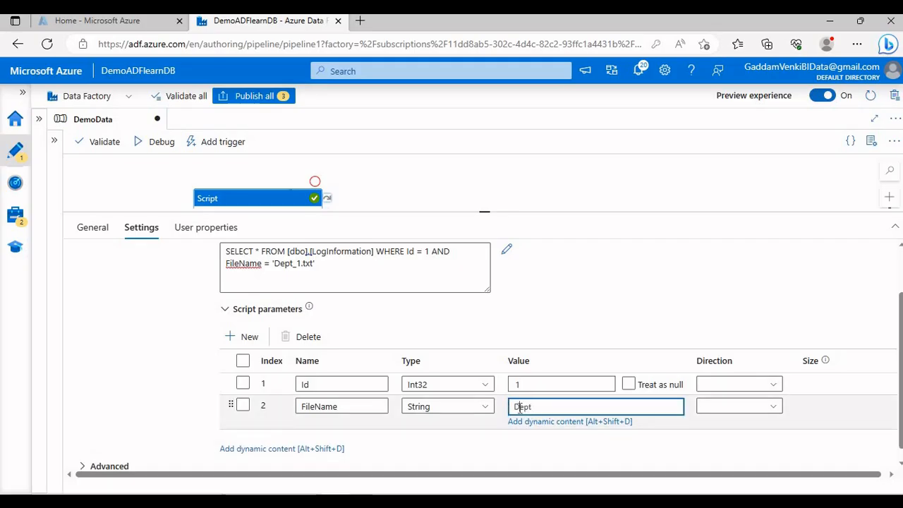
double_click(520, 407)
key(ctrl+v)
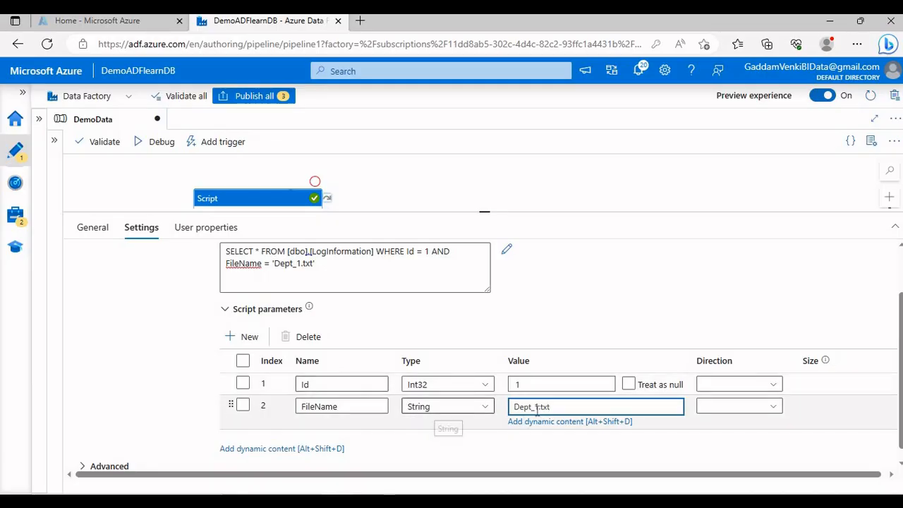
- Set the direction of both the Id and FileName script parameters to Input
click(736, 388)
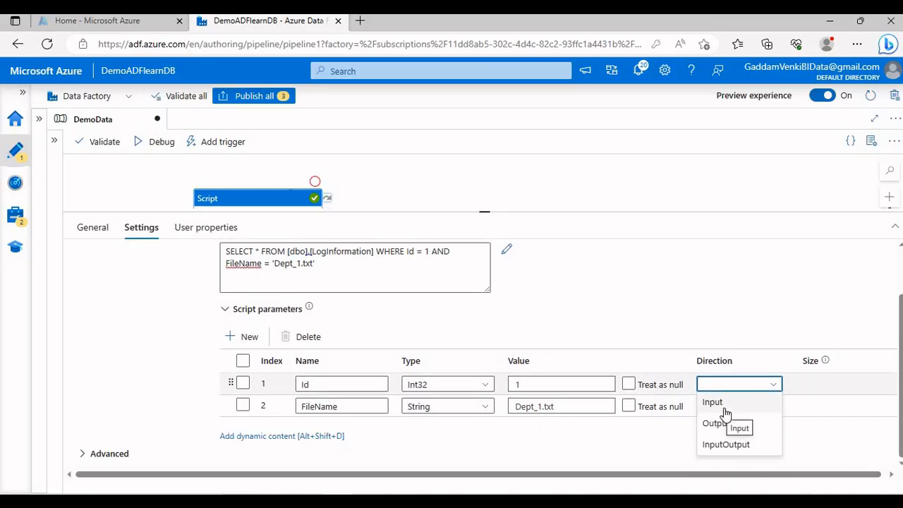
click(724, 409)
click(730, 407)
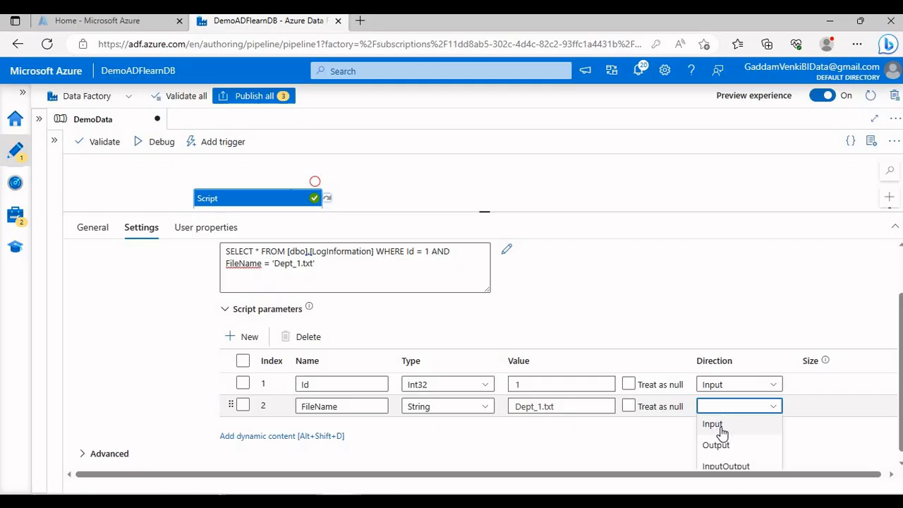
click(713, 425)
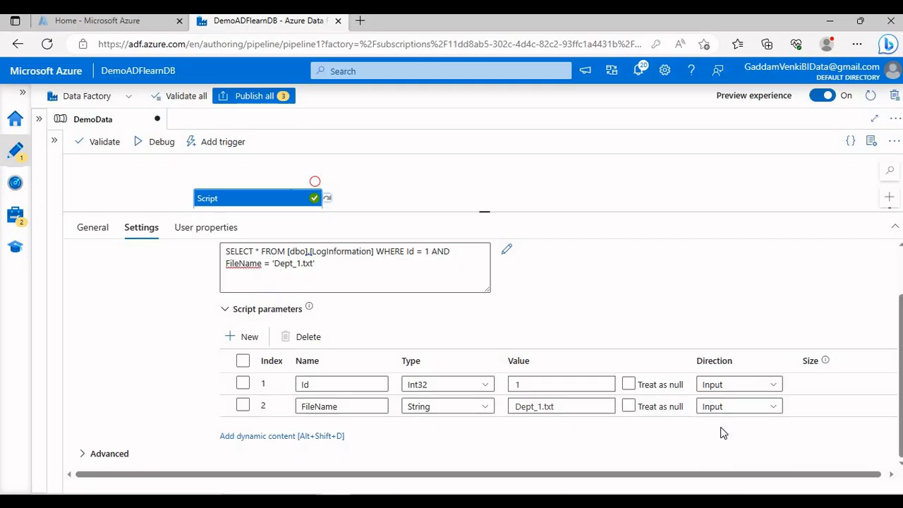
click(481, 286)
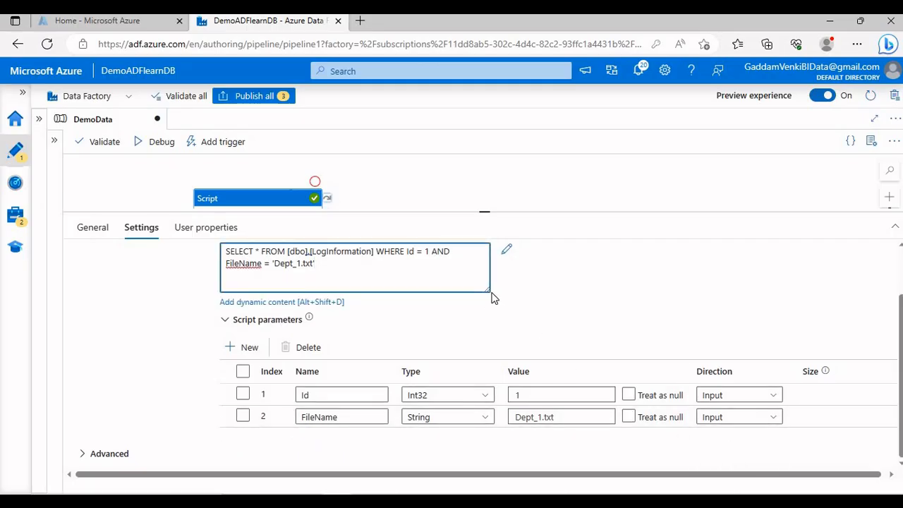
drag(485, 287, 595, 290)
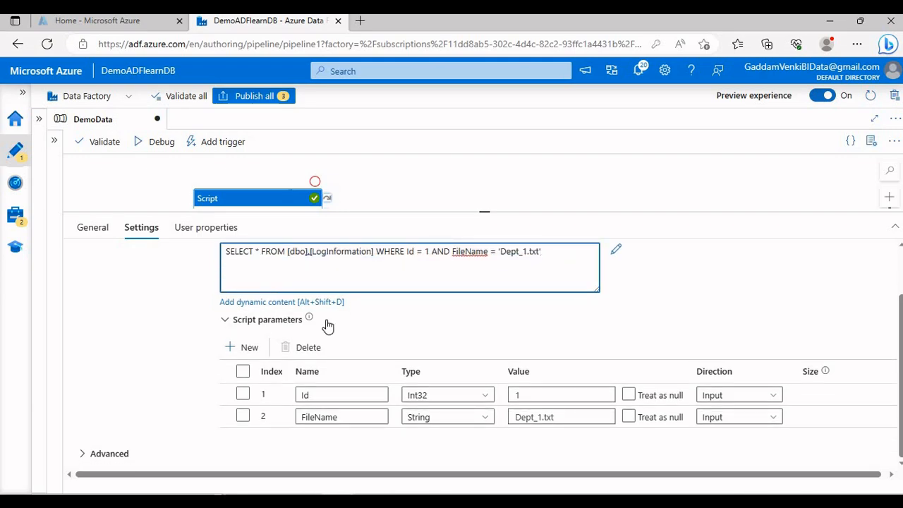
double_click(427, 254)
text(2)
key(BackSpace)
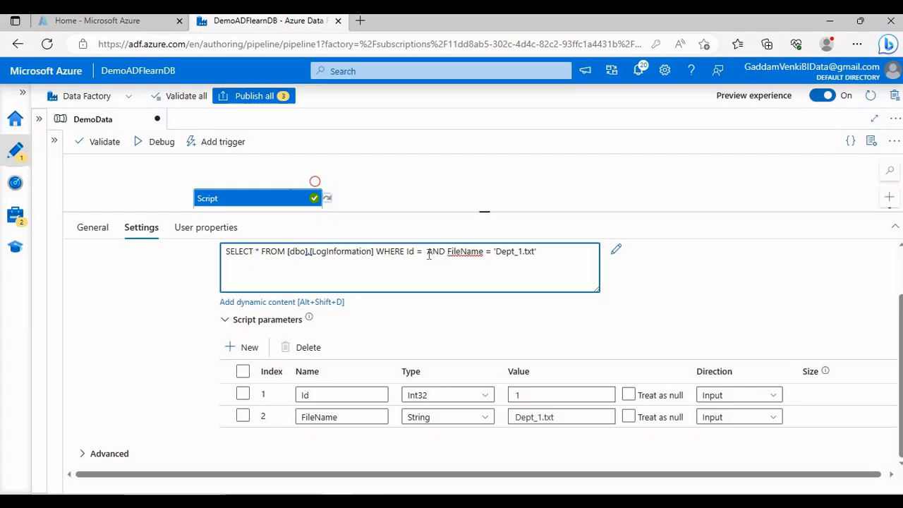
text(@I)
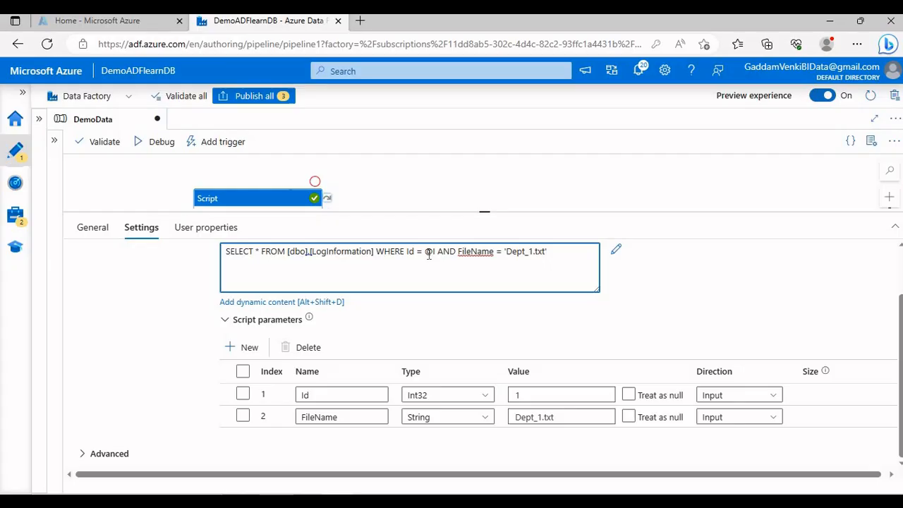
text(d)
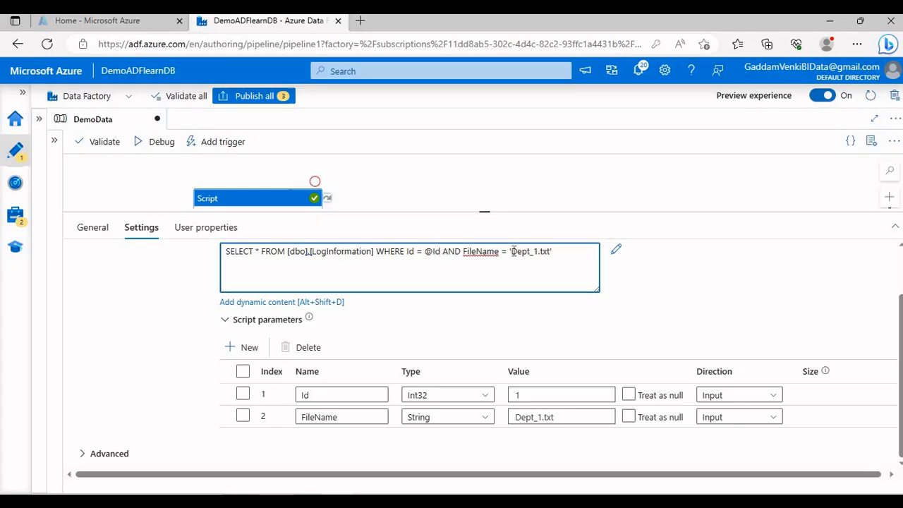
drag(512, 251, 552, 251)
scroll(549, 268, up, 1)
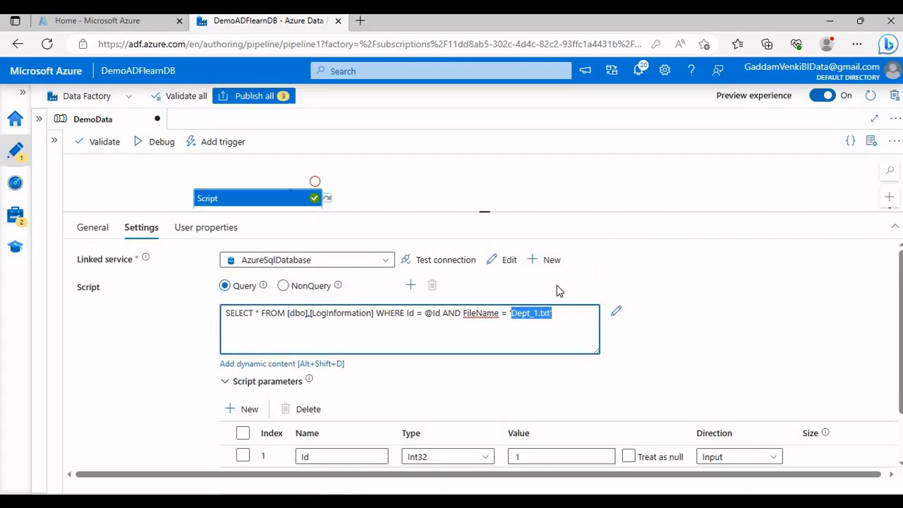
key(BackSpace)
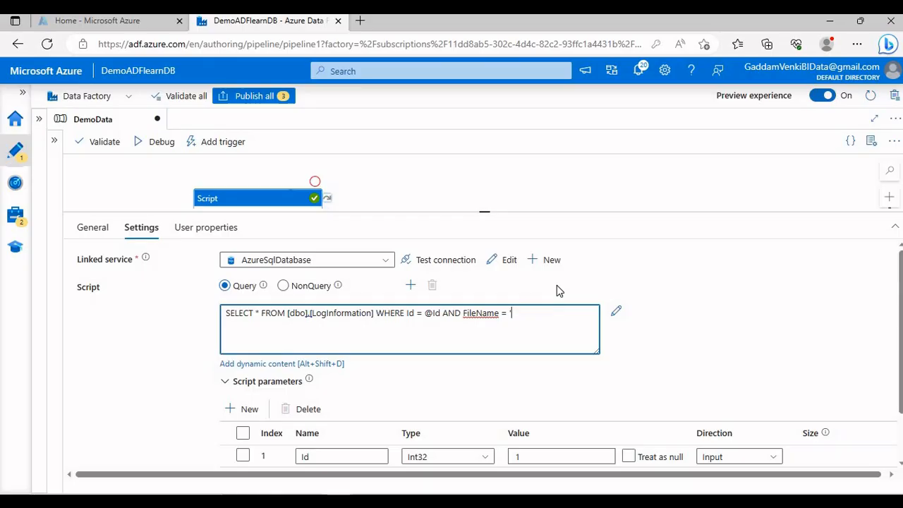
click(615, 312)
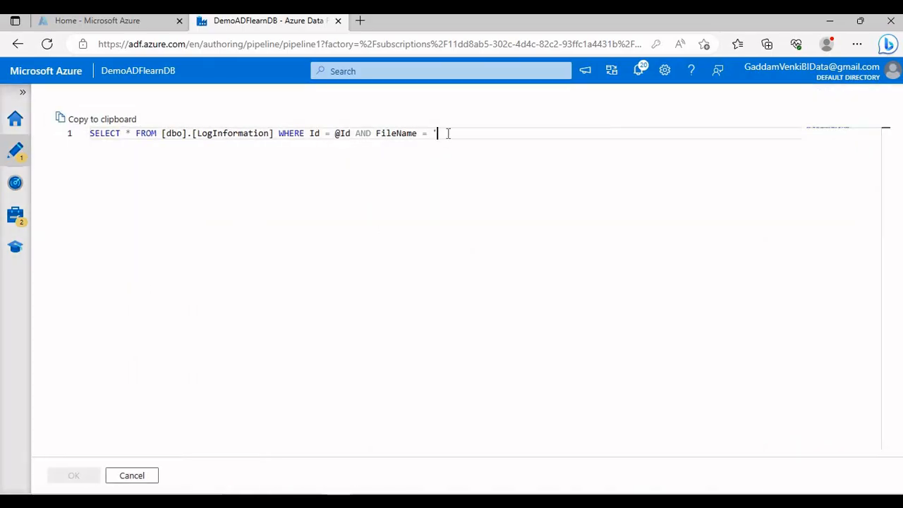
key(BackSpace)
text(@)
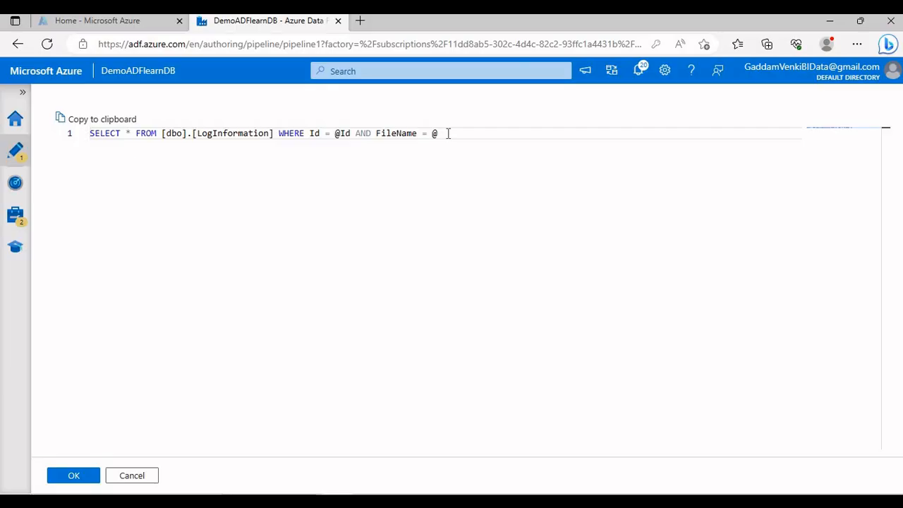
text(FileNam)
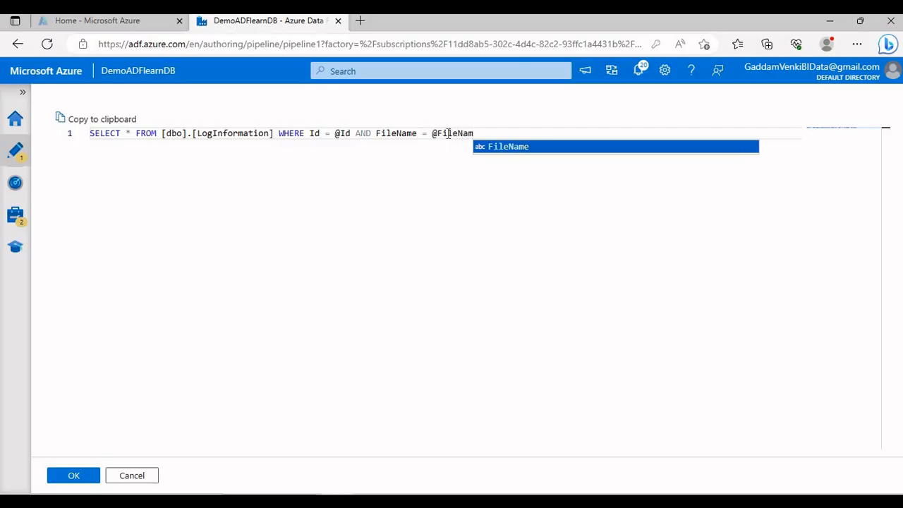
text(e)
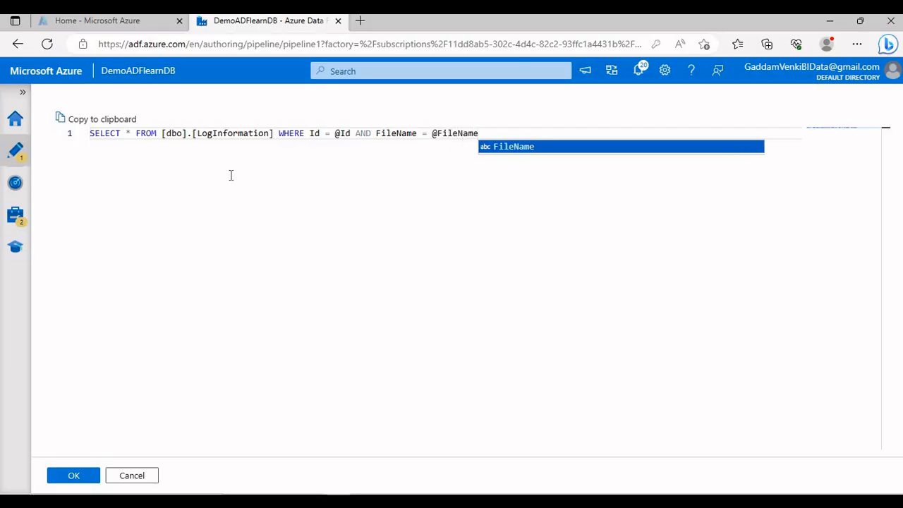
drag(312, 133, 344, 135)
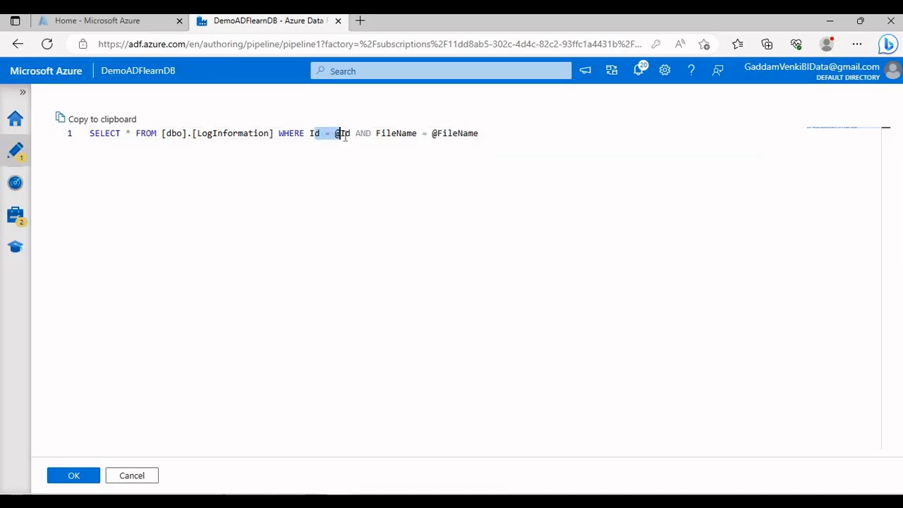
click(343, 134)
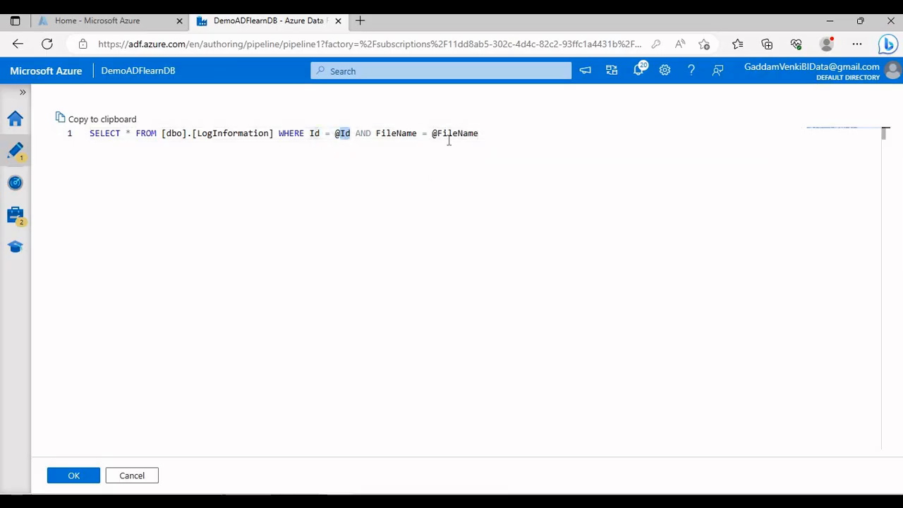
click(75, 476)
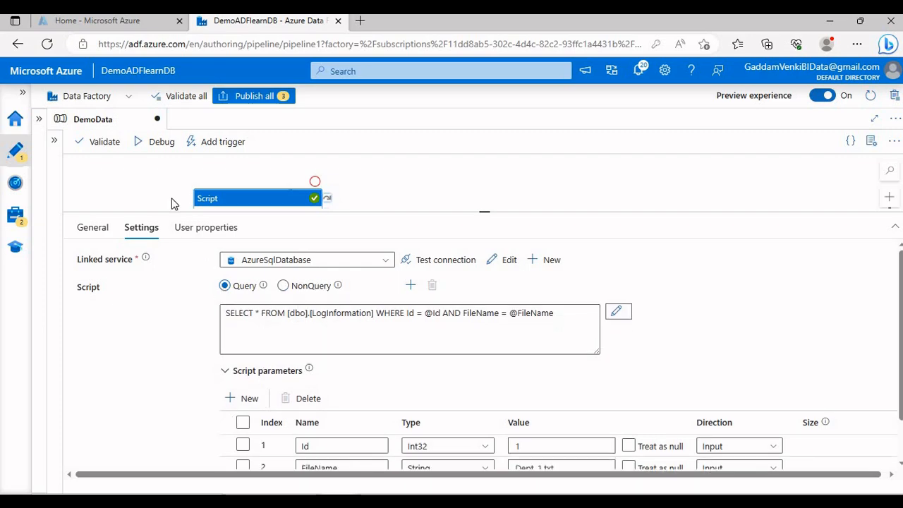
- Validate and debug the DemoData pipeline, refreshing the status of its Data Validation run
click(92, 142)
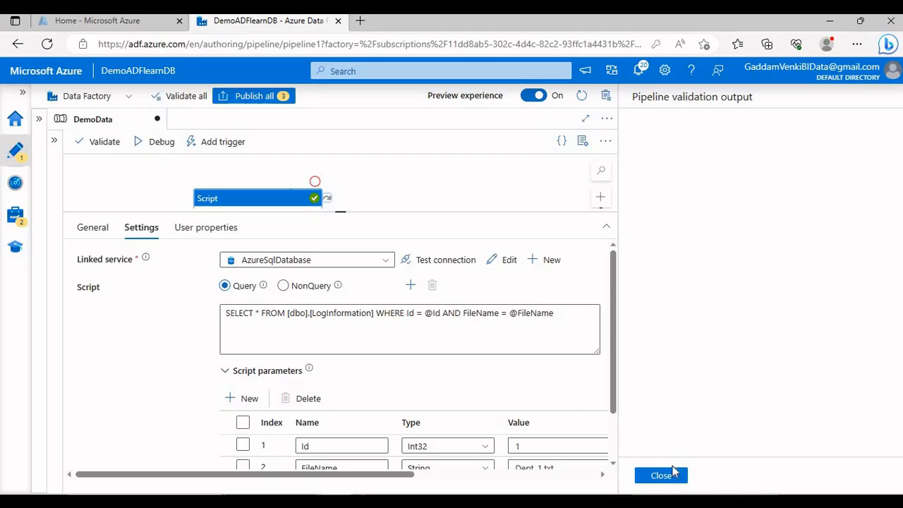
click(657, 476)
click(157, 142)
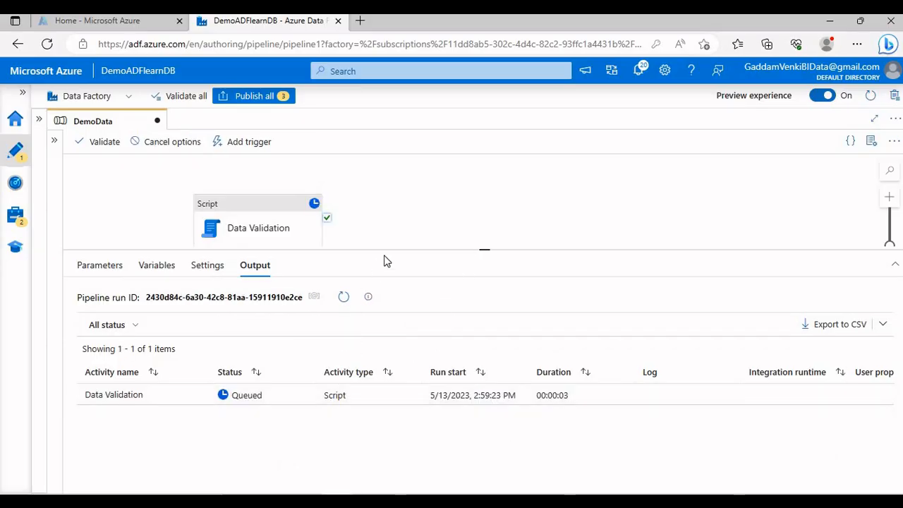
drag(392, 234, 392, 233)
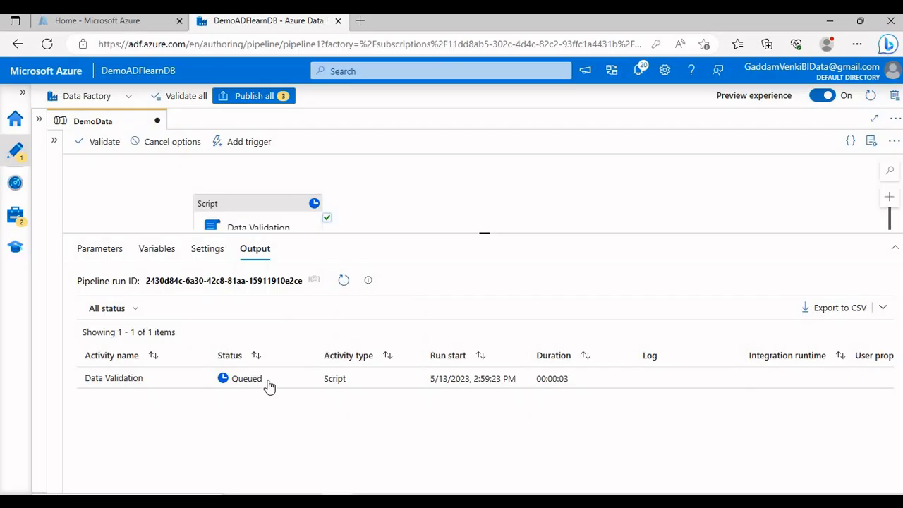
click(344, 281)
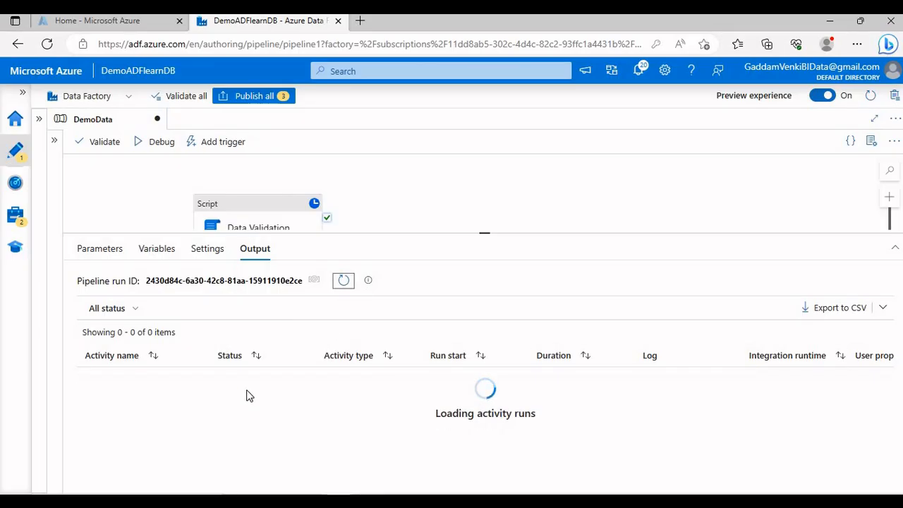
- Examine the returned row in the full-size Data Validation output and reopen the Data Validation activity's settings
click(199, 379)
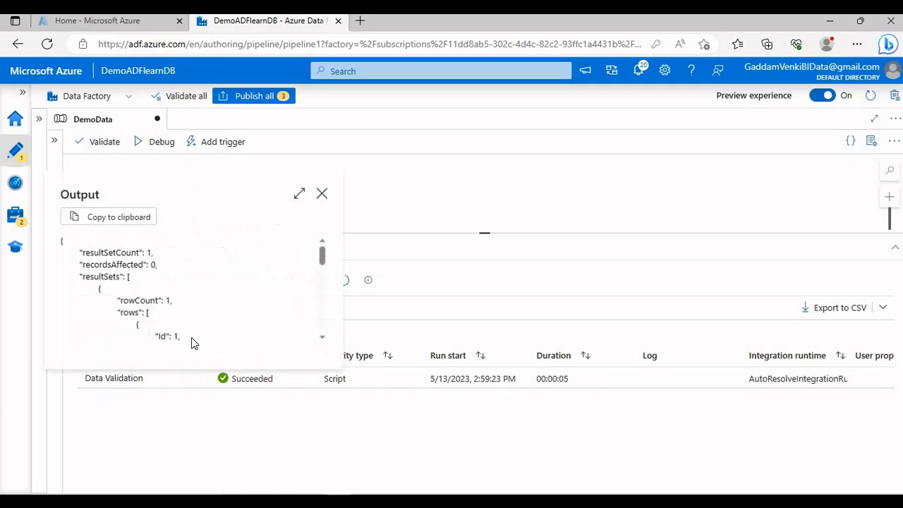
click(301, 197)
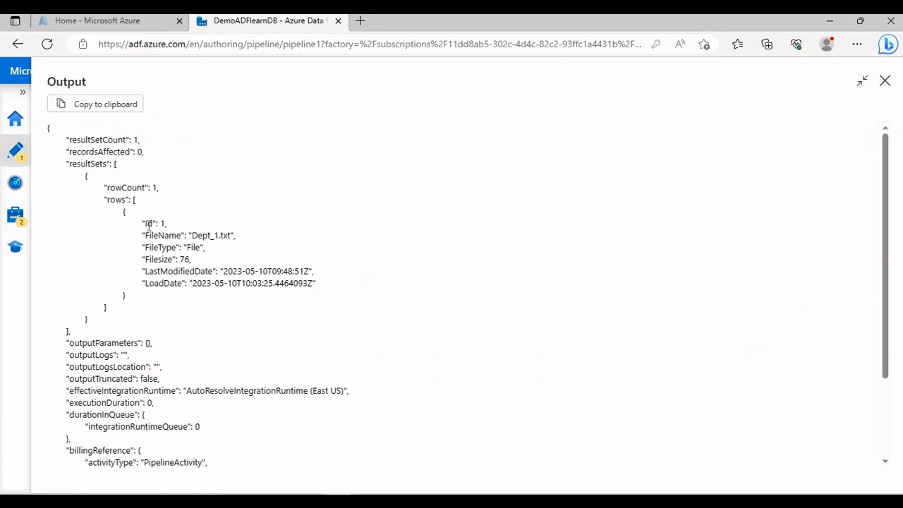
drag(148, 223, 347, 286)
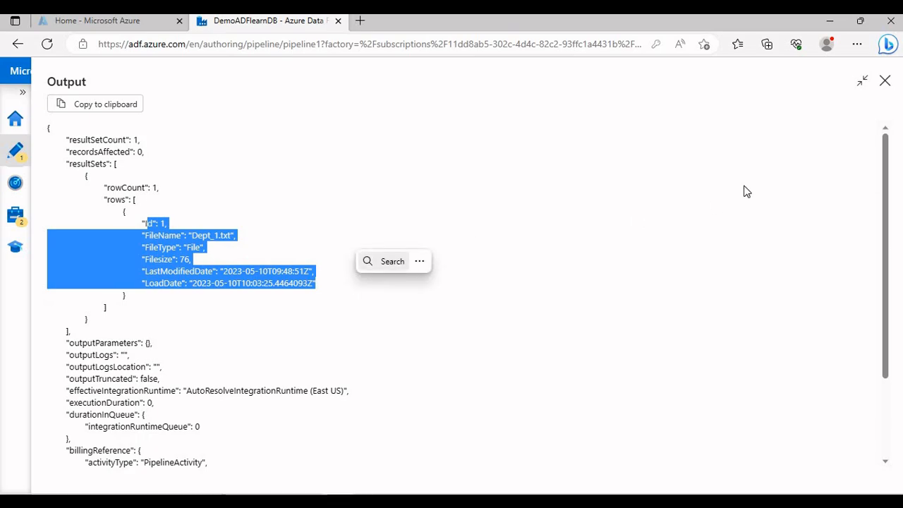
click(885, 81)
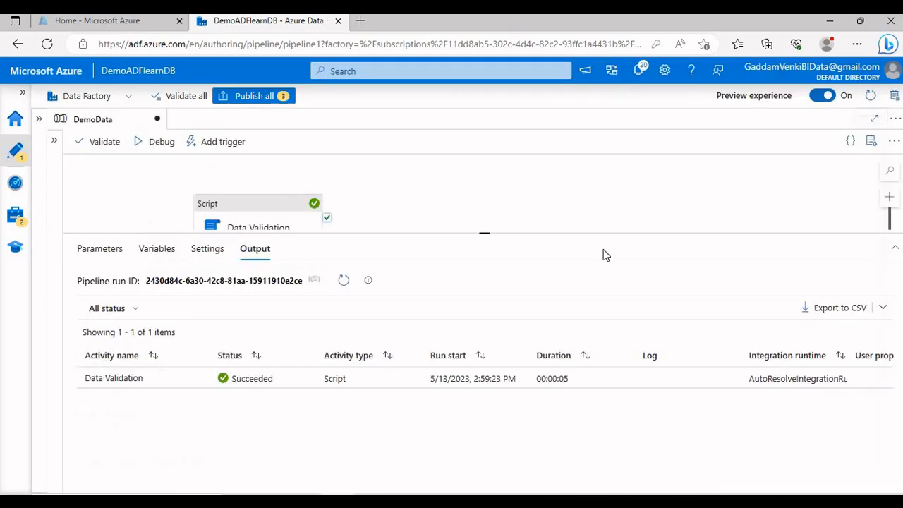
click(285, 222)
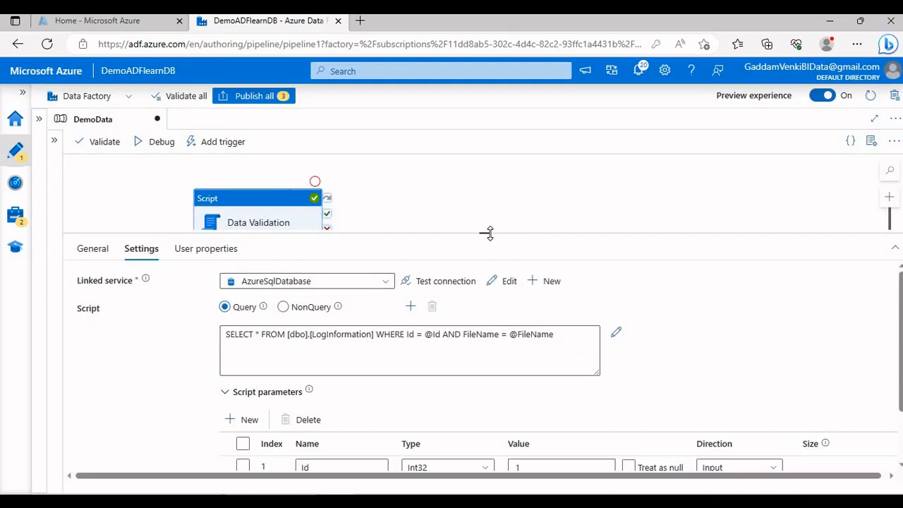
- Add two parameters named Id and FileName to the DemoData pipeline
drag(488, 233, 484, 186)
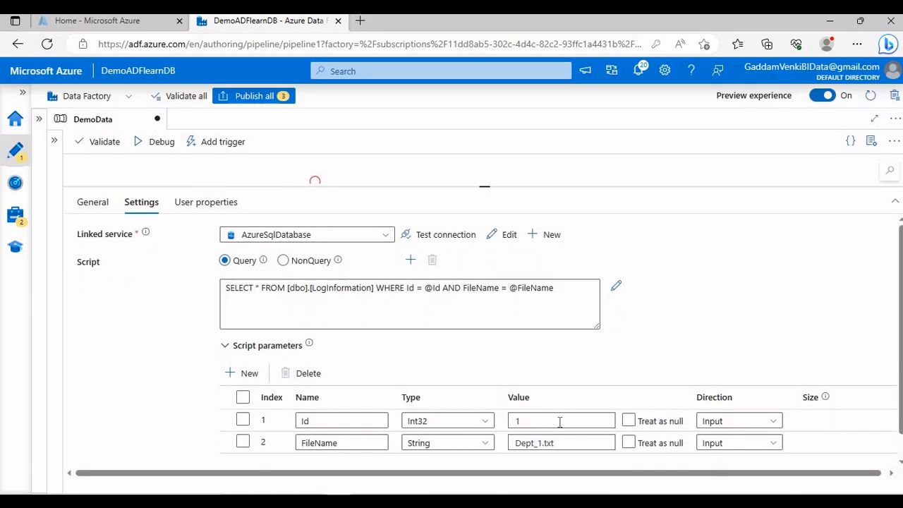
click(556, 422)
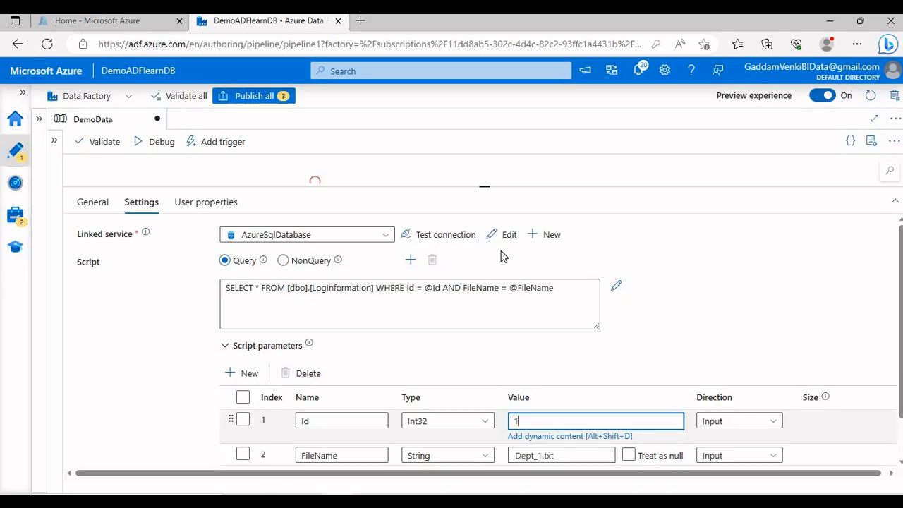
drag(489, 186, 487, 308)
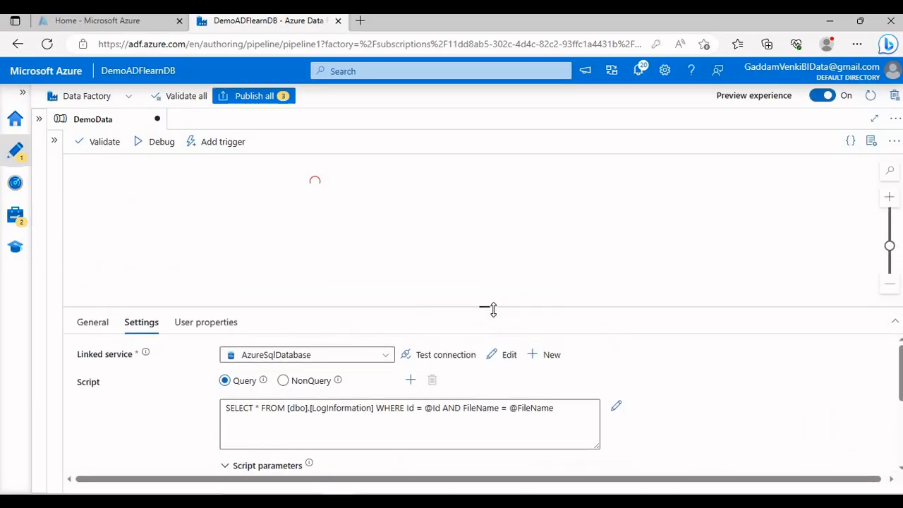
click(455, 266)
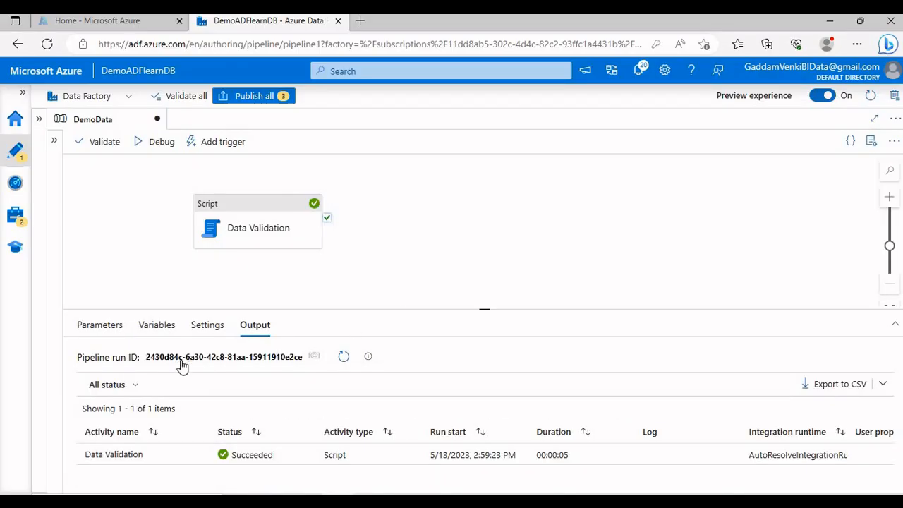
click(113, 325)
click(109, 363)
click(109, 364)
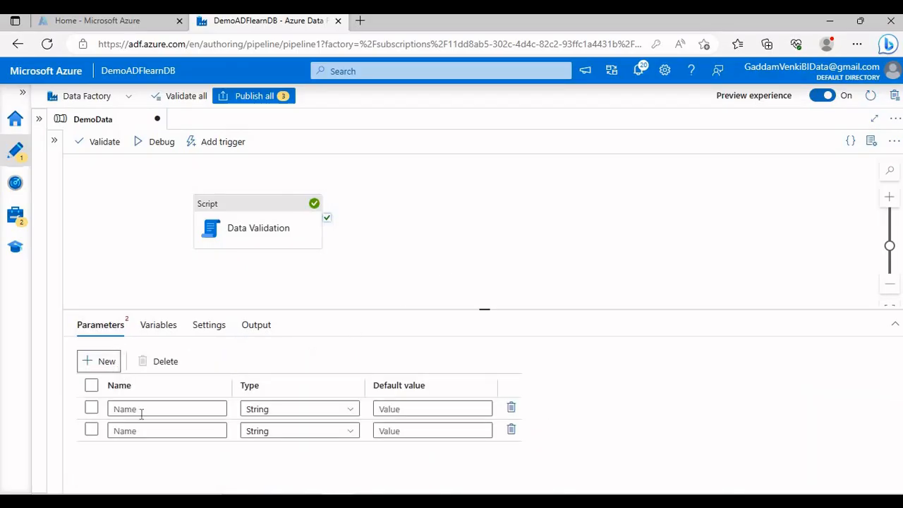
click(151, 407)
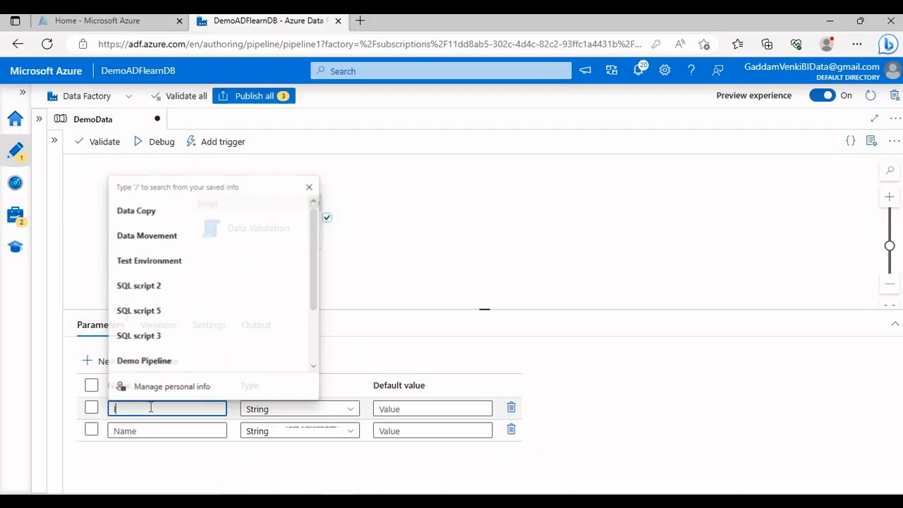
text(id)
click(148, 430)
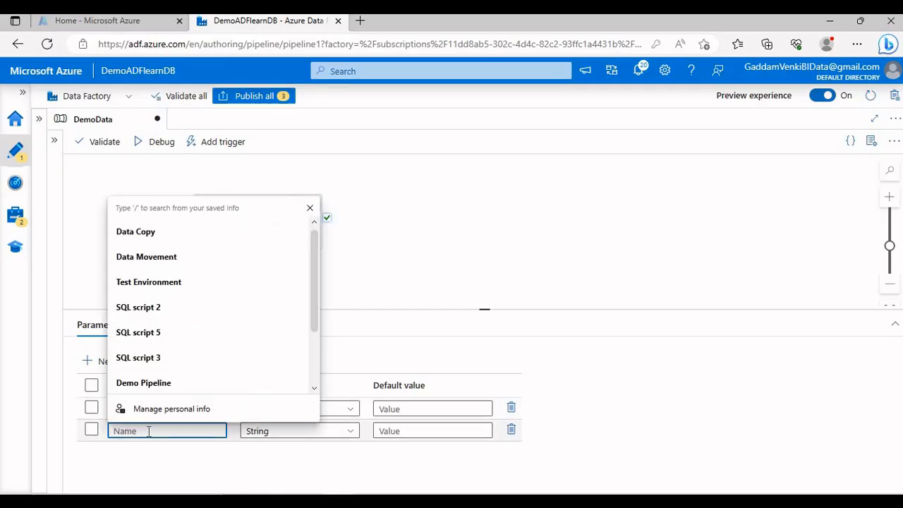
text(FileName)
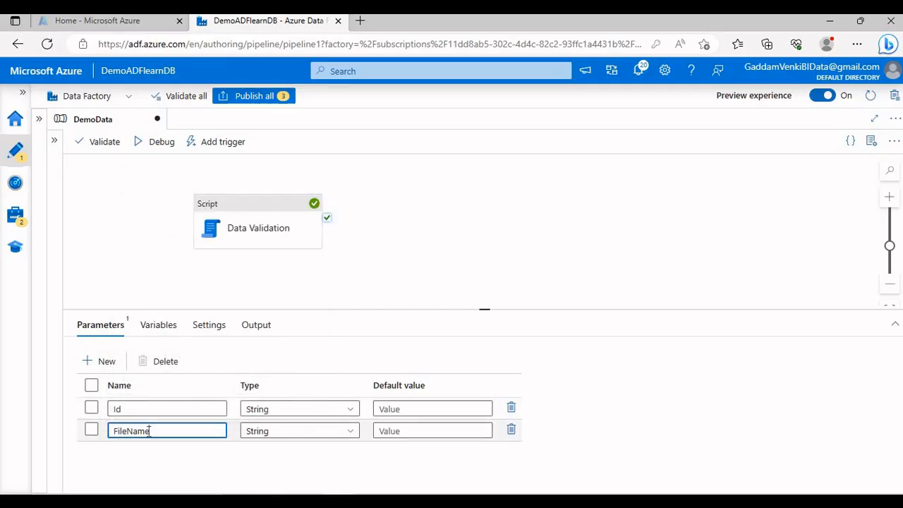
- Set the Id pipeline parameter to type Int with default value 1, and give FileName the default value Dept_1.txt
click(253, 411)
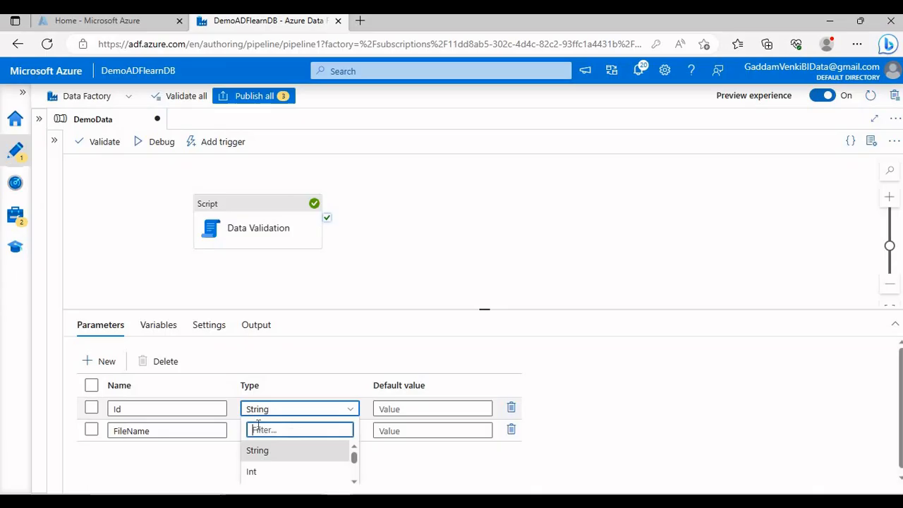
click(252, 467)
click(400, 409)
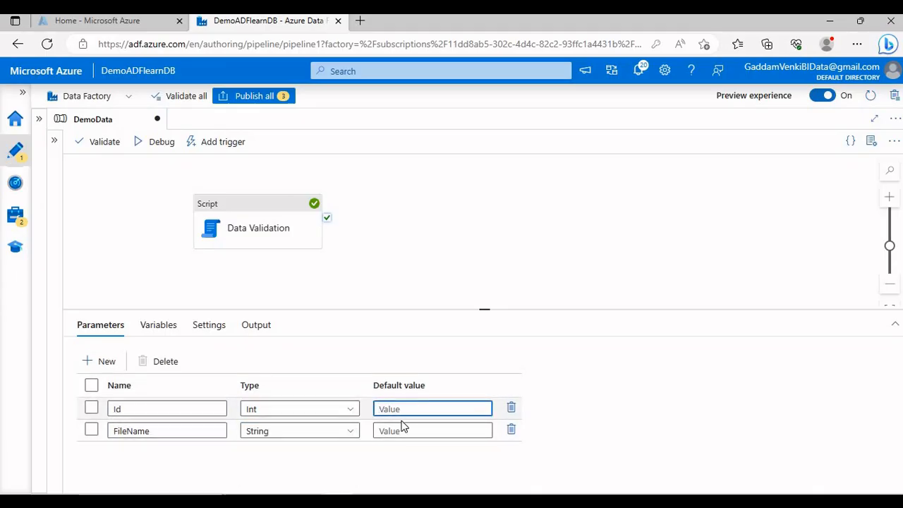
text(1)
click(399, 428)
text(Dept_1.txt)
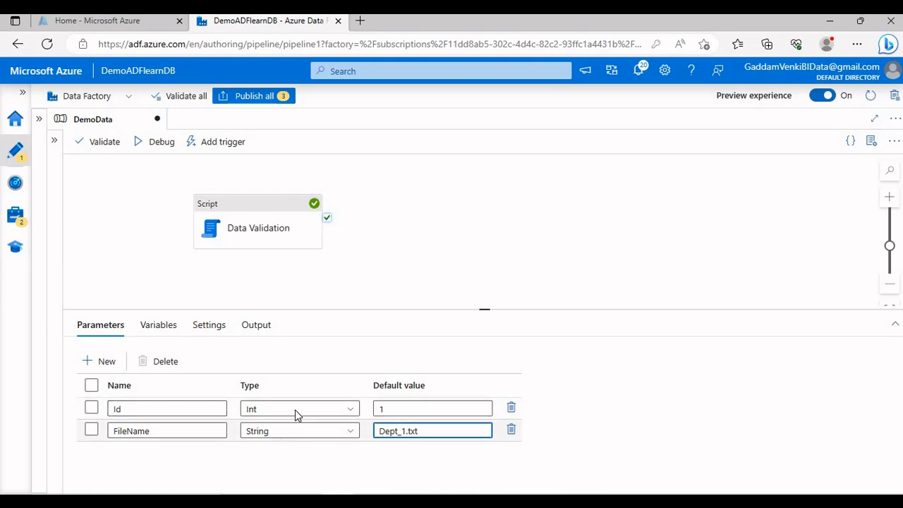
click(271, 221)
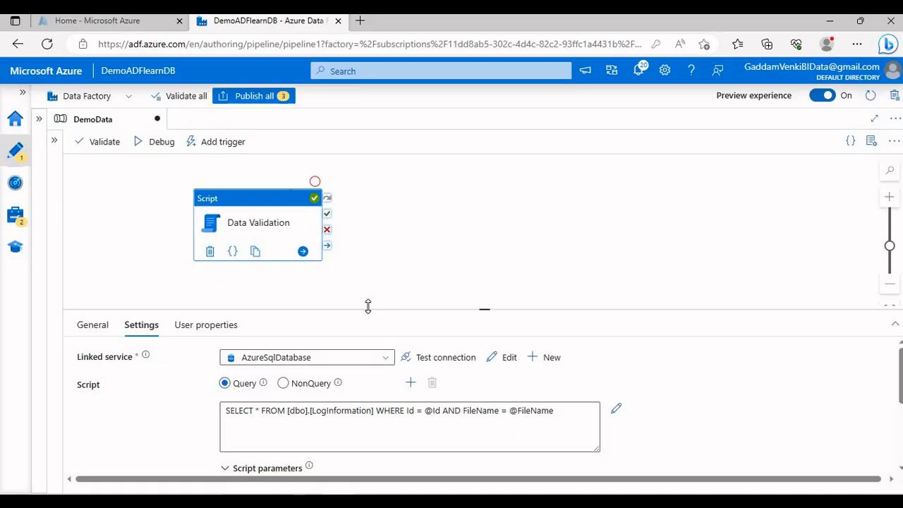
drag(367, 305, 379, 196)
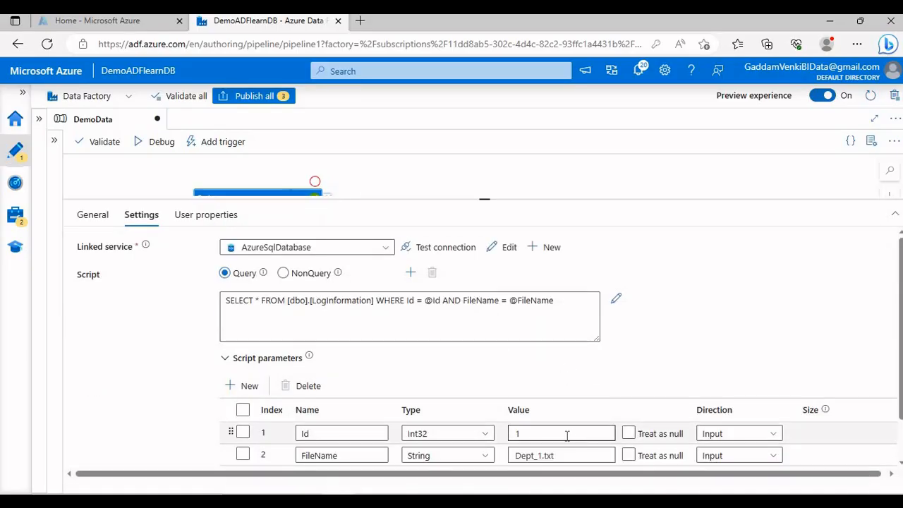
click(566, 435)
scroll(566, 436, down, 1)
click(572, 416)
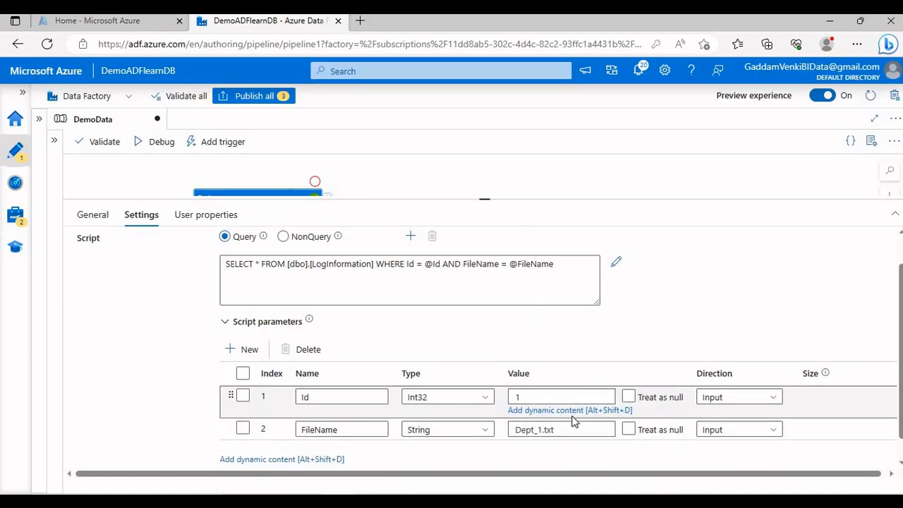
click(572, 414)
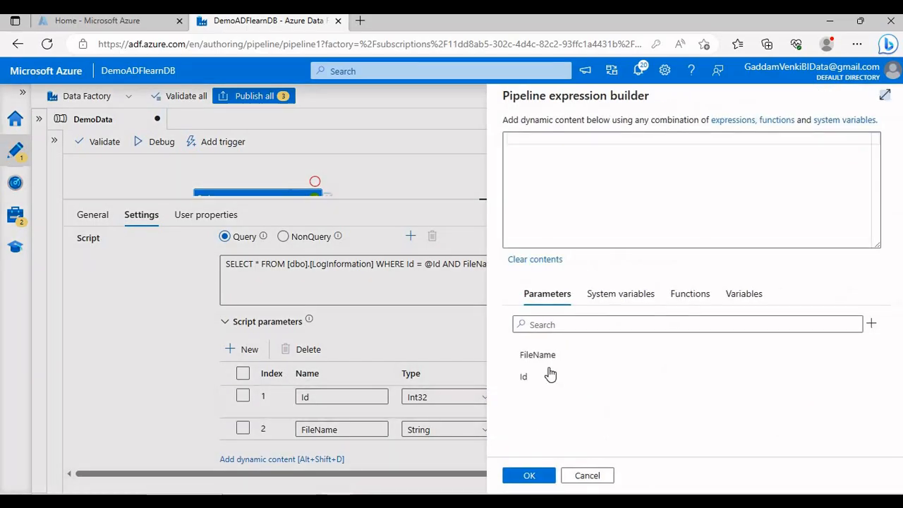
click(535, 381)
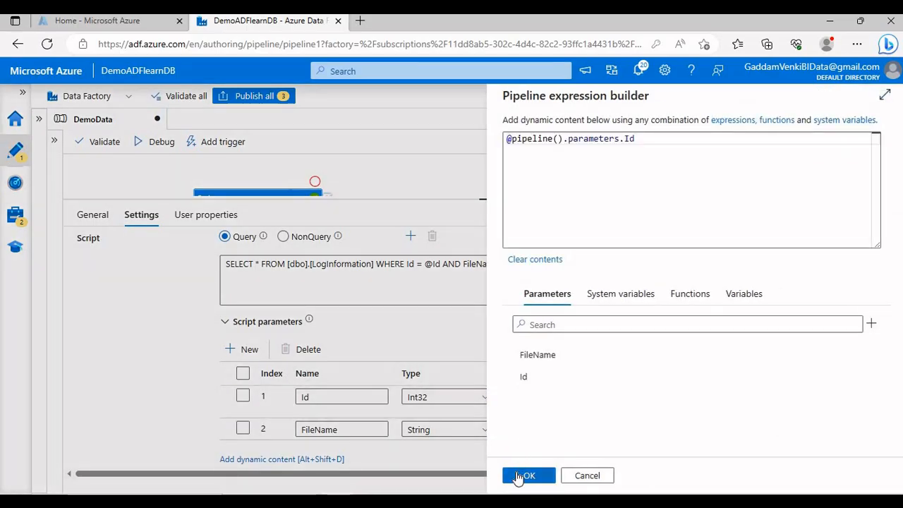
click(525, 475)
click(552, 423)
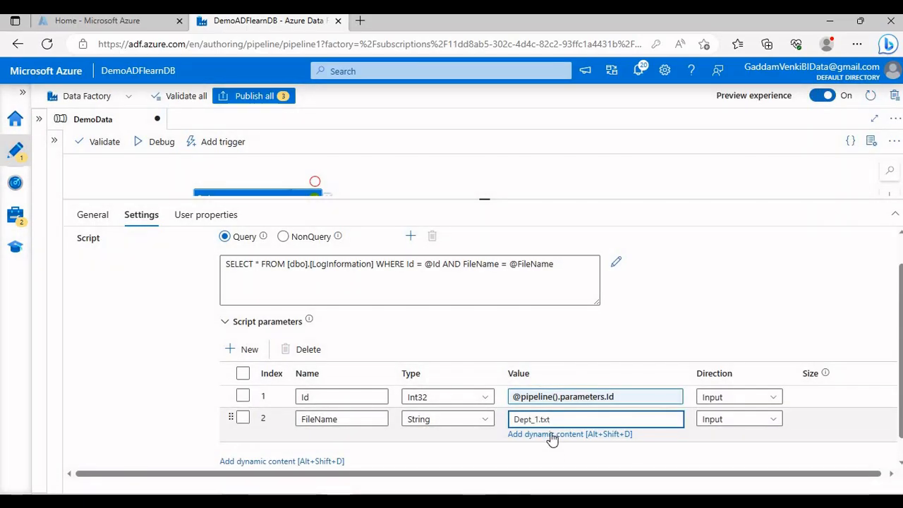
click(552, 437)
click(541, 356)
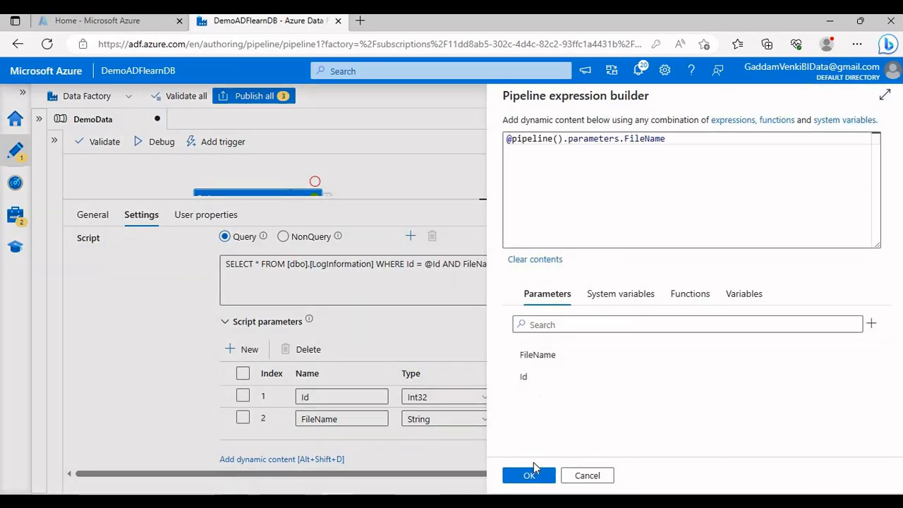
click(530, 475)
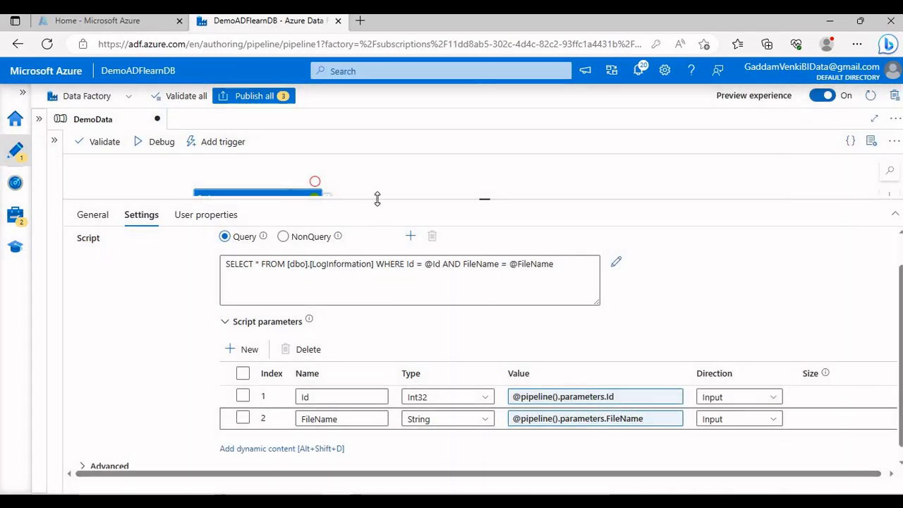
- Debug the DemoData pipeline with Id 1 and FileName Dept_1.txt, and refresh the run status
drag(377, 198, 387, 258)
click(159, 142)
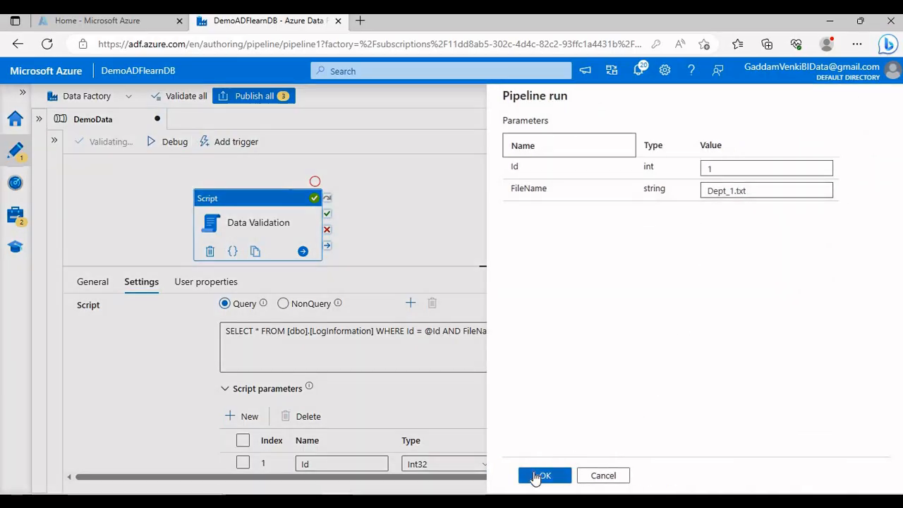
click(538, 476)
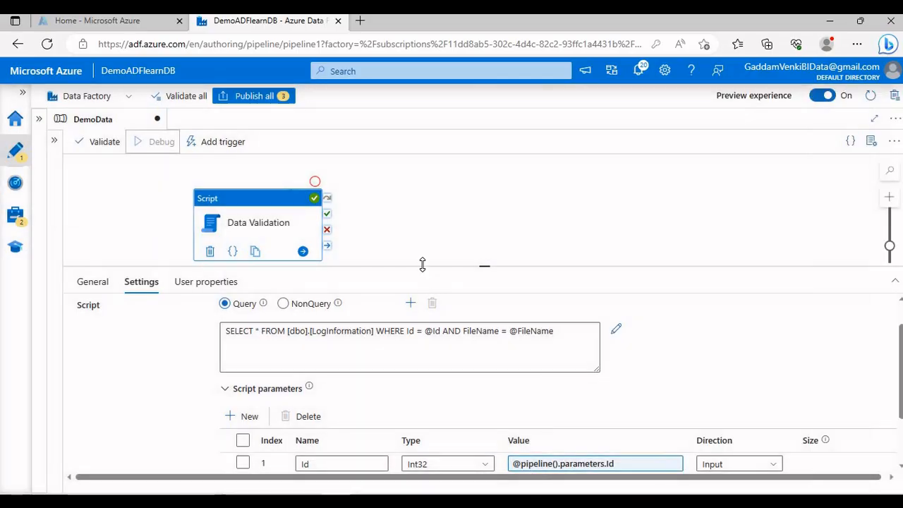
click(454, 234)
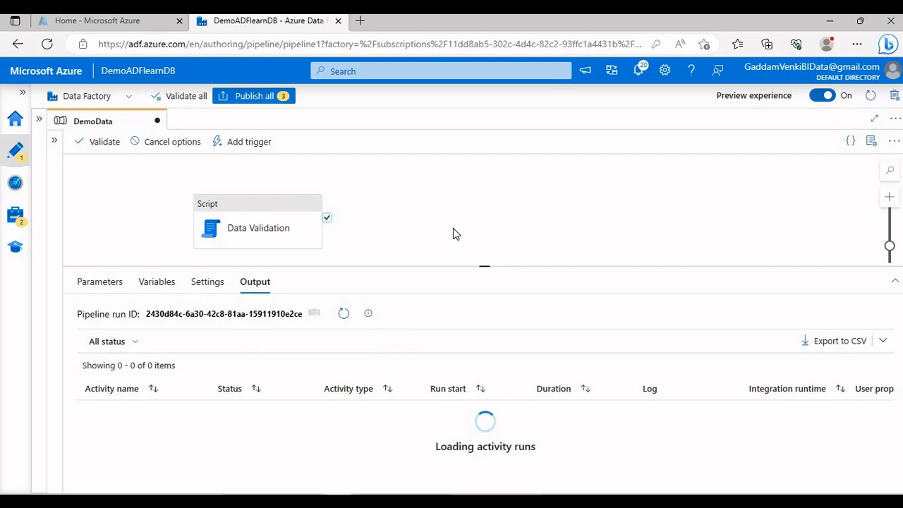
drag(462, 266, 466, 236)
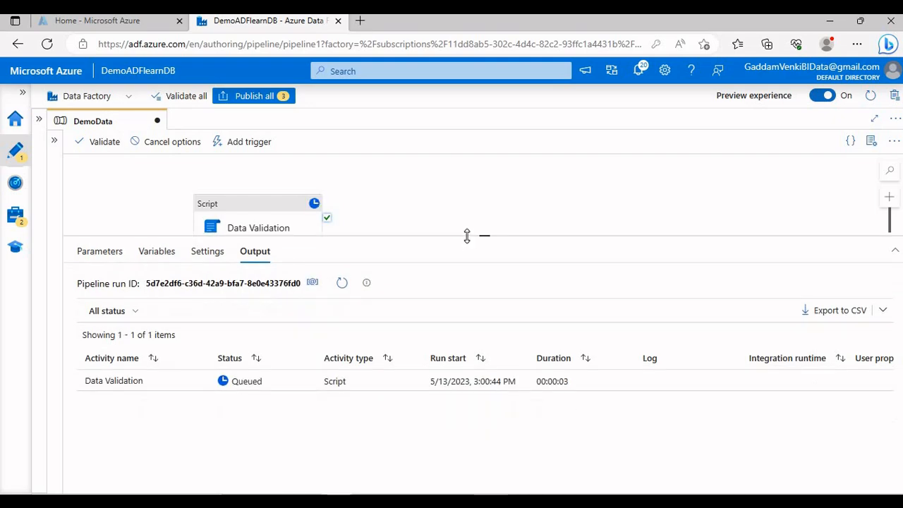
click(344, 286)
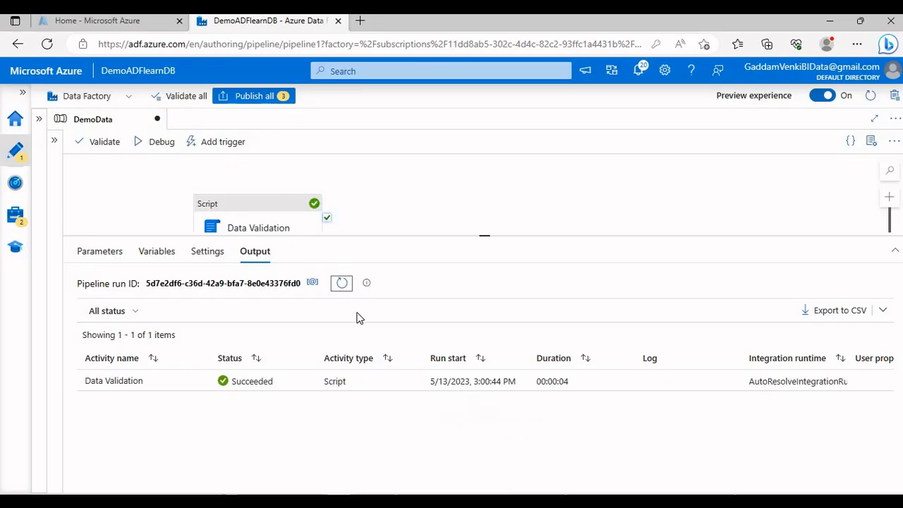
- Examine the returned row in the full-size output of the Data Validation run and close the output
click(197, 381)
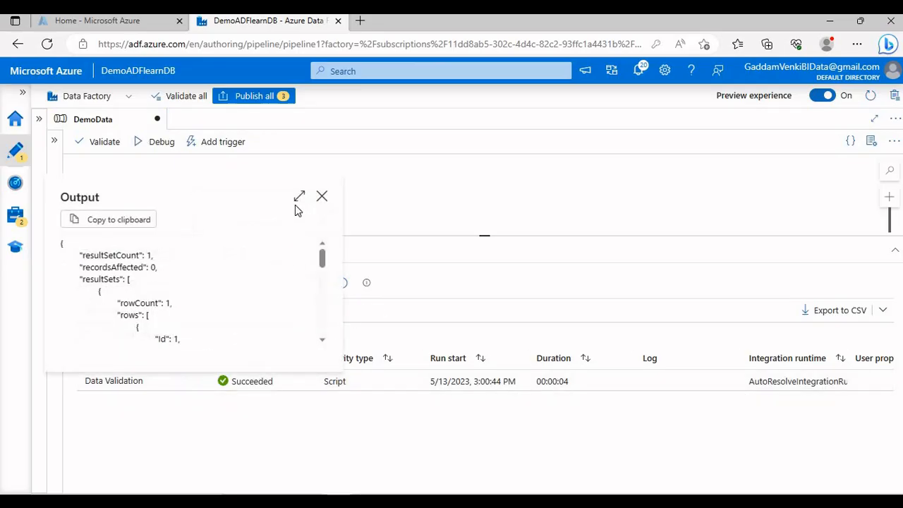
click(299, 195)
drag(124, 223, 327, 286)
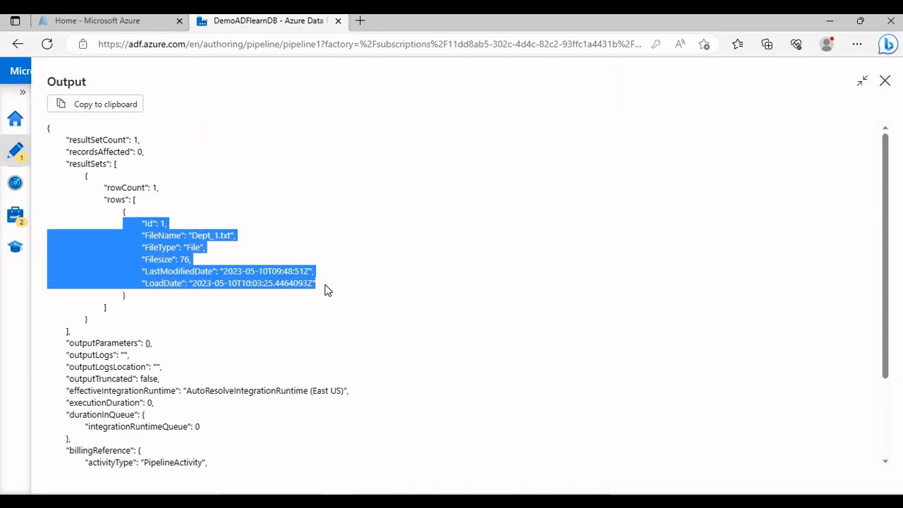
click(890, 78)
click(884, 83)
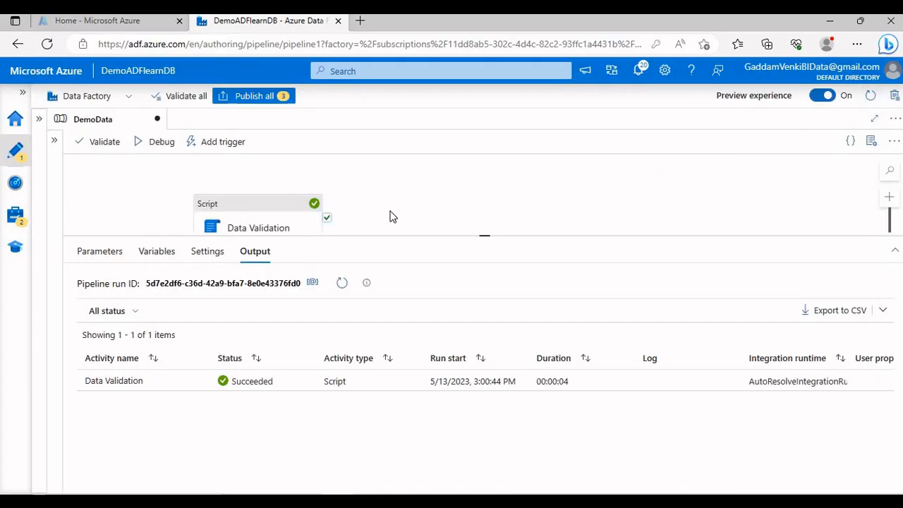
- Add two pipeline variables named Id and FileName to DemoData
click(168, 254)
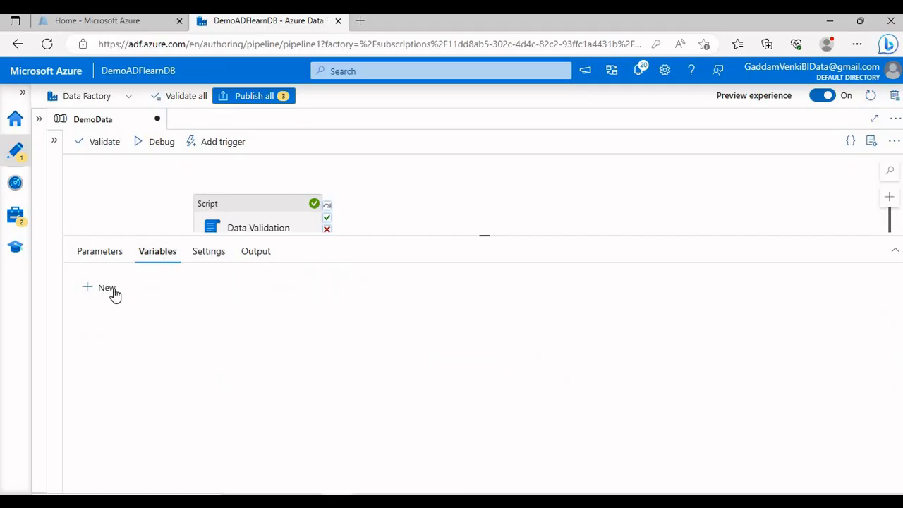
double_click(106, 287)
click(136, 335)
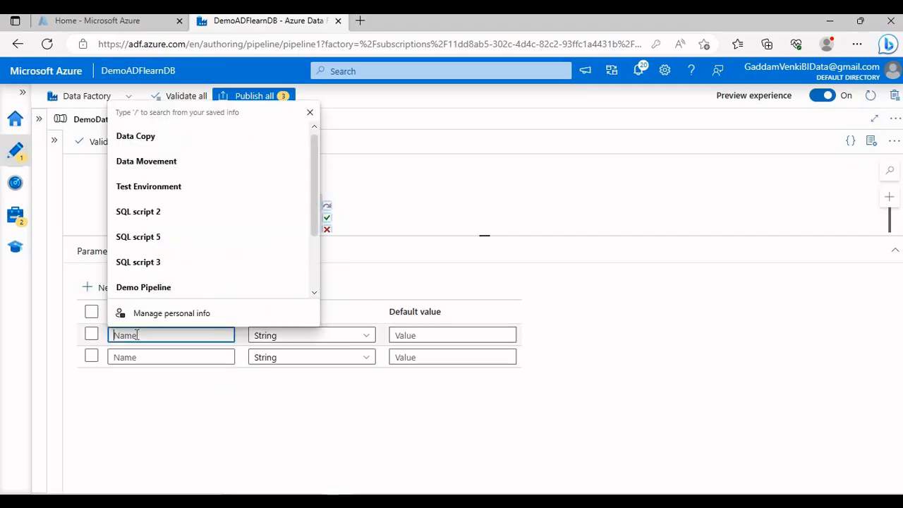
text(Id)
click(153, 357)
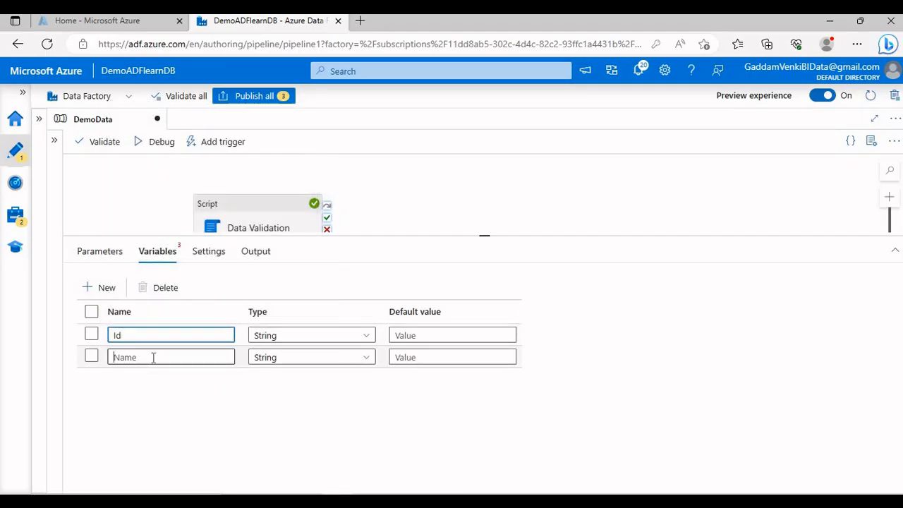
text(Name)
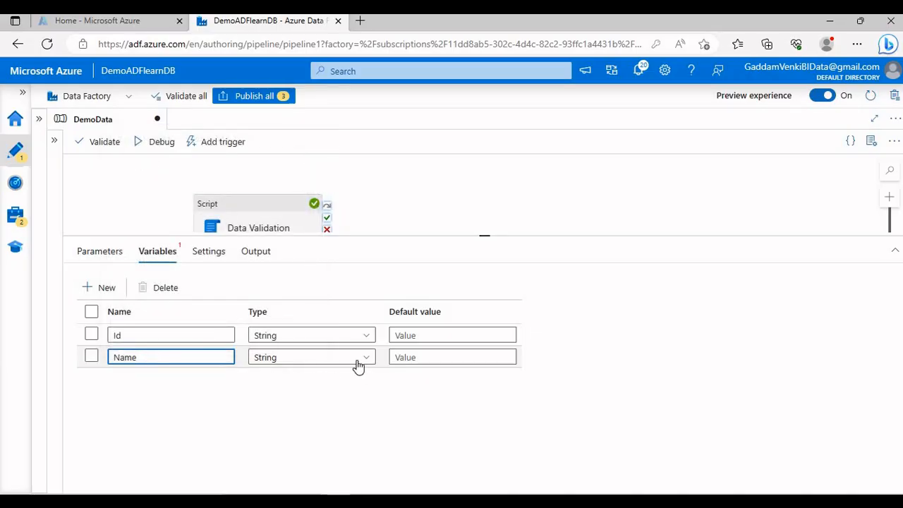
double_click(140, 359)
text(FileName)
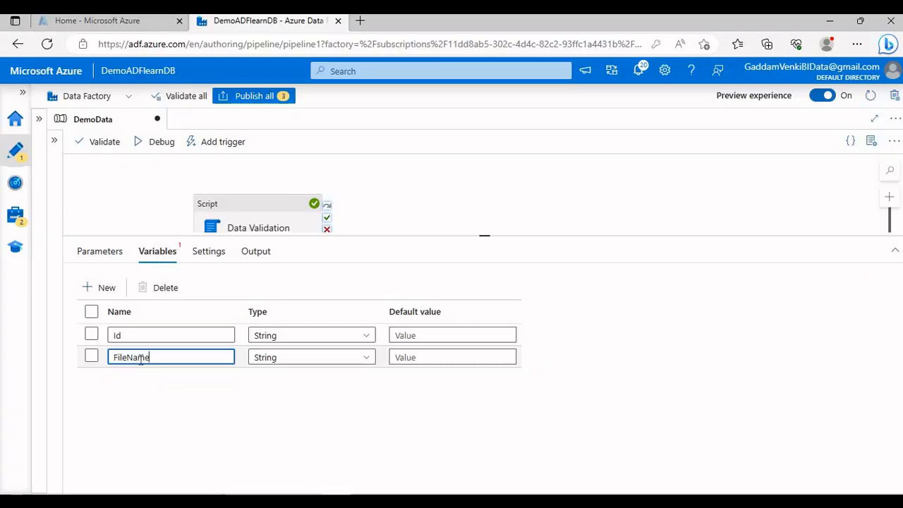
- Set the default values of the FileName and Id variables to Dept_1.txt and 1, and open the Id variable's type choices
click(406, 356)
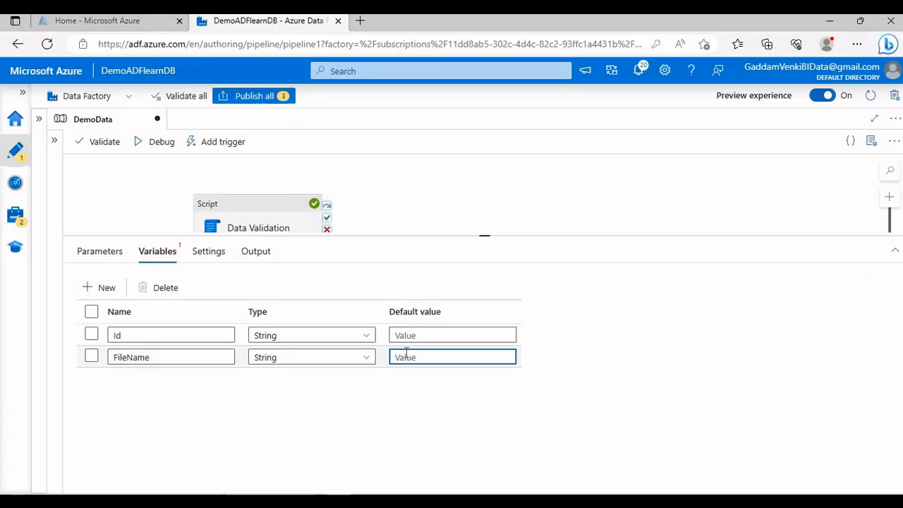
text(Dept_1.txt)
click(428, 336)
text(1)
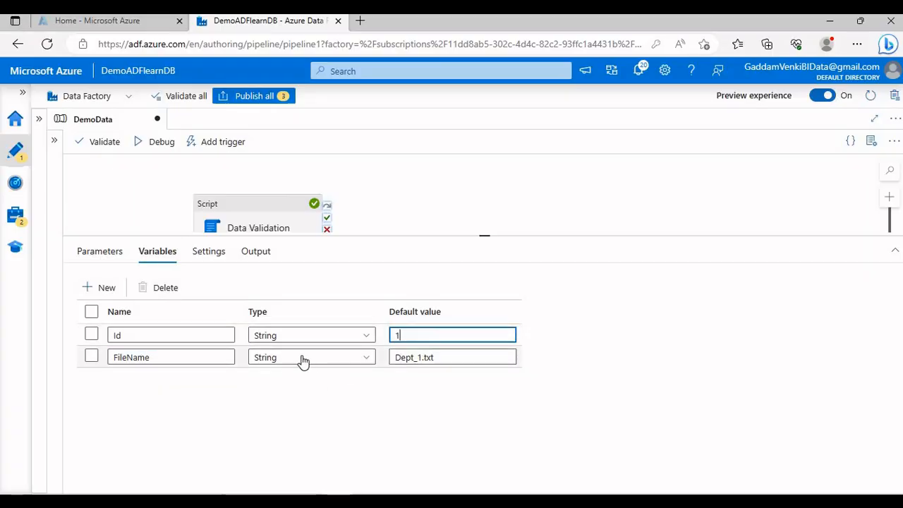
click(297, 338)
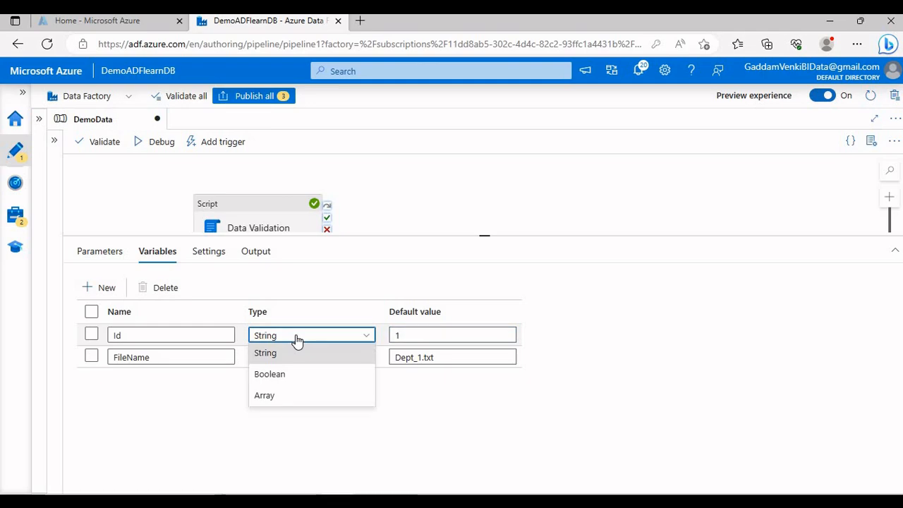
click(401, 375)
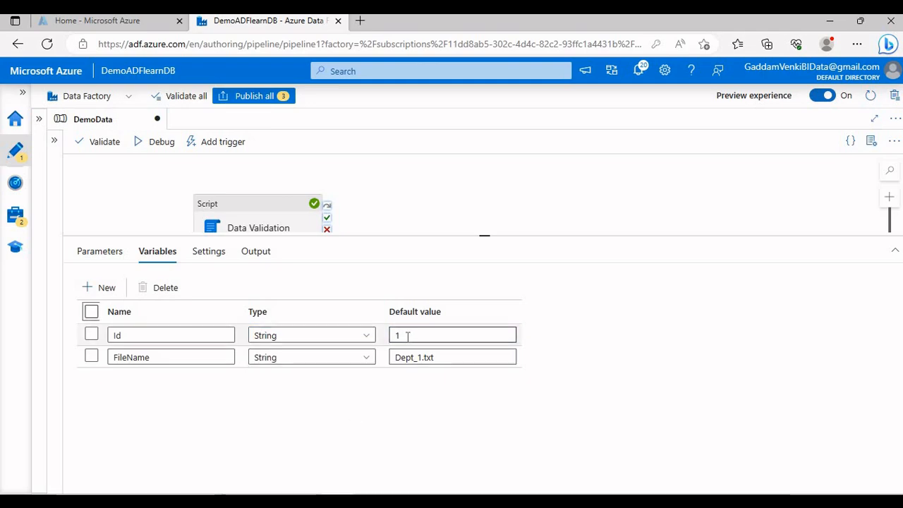
click(260, 217)
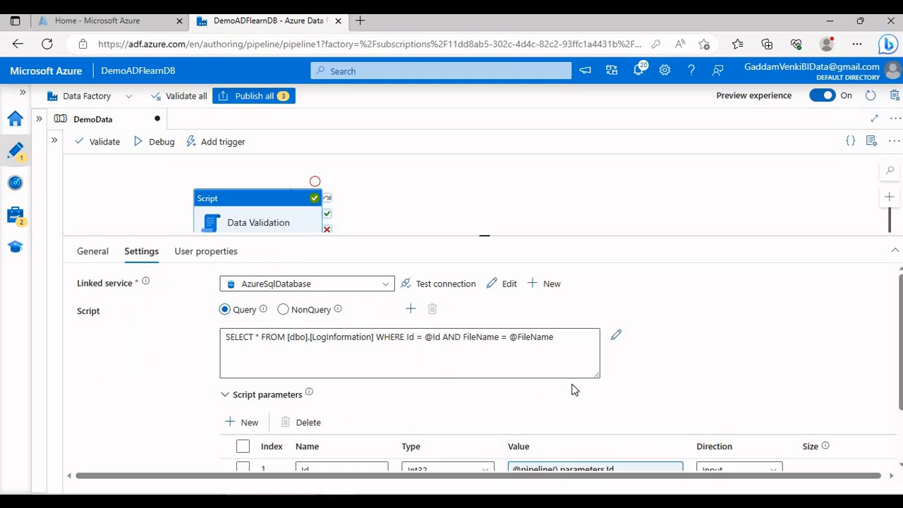
scroll(572, 390, down, 2)
click(578, 409)
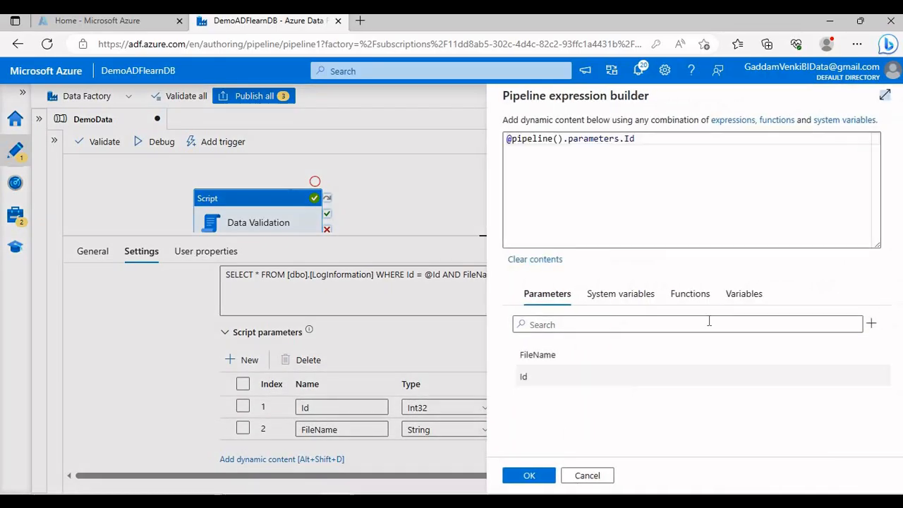
click(535, 259)
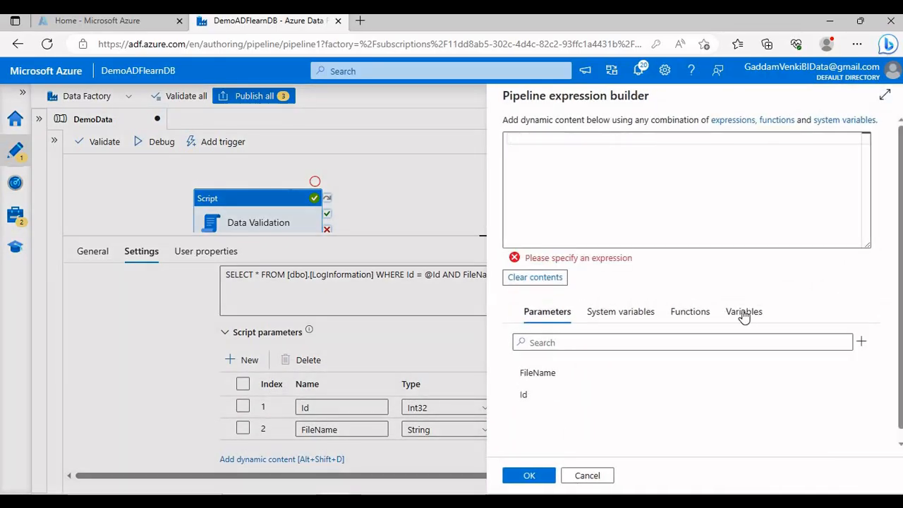
click(744, 312)
click(525, 395)
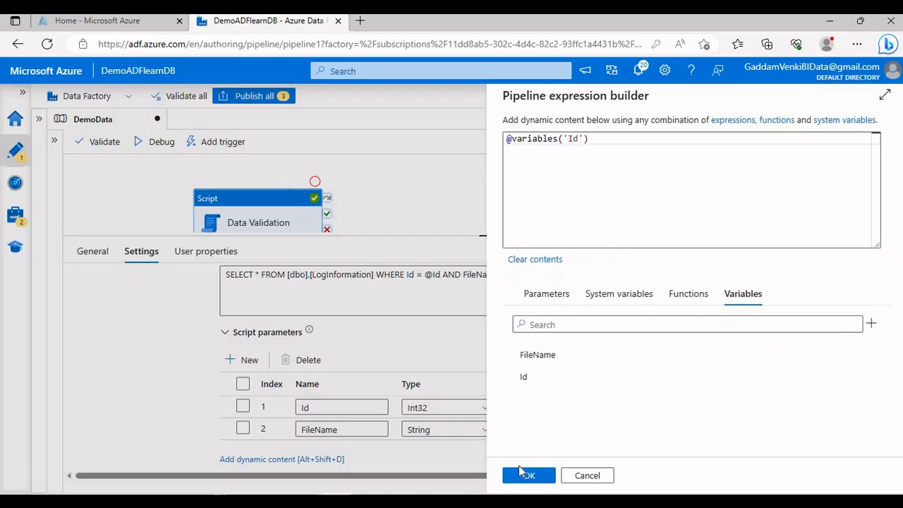
click(528, 476)
click(585, 434)
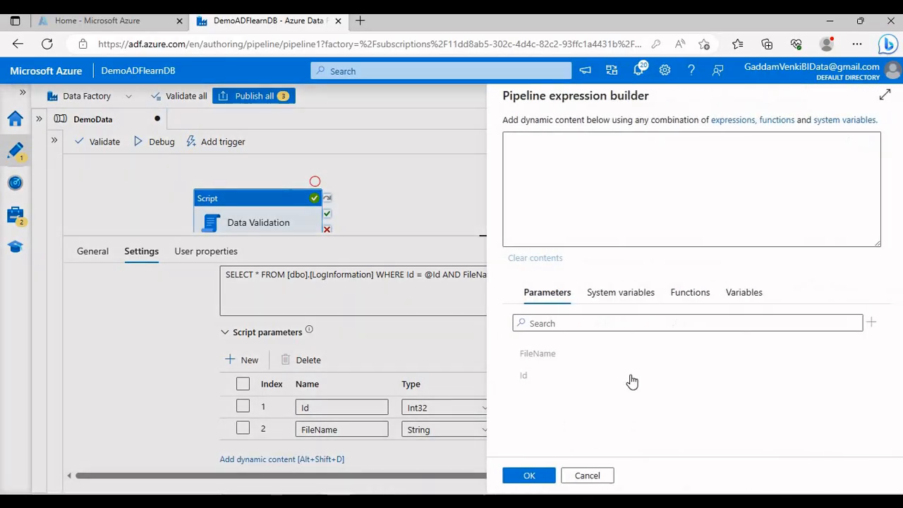
click(542, 265)
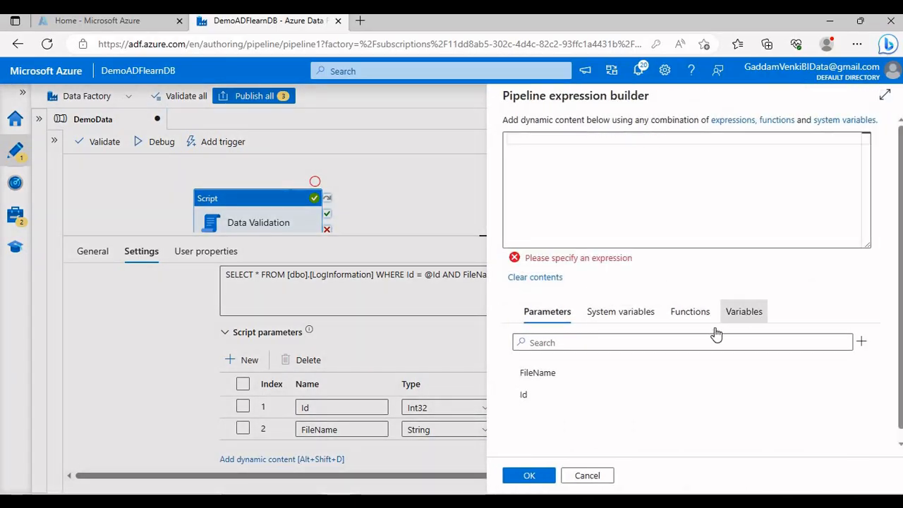
click(741, 313)
click(590, 374)
click(529, 475)
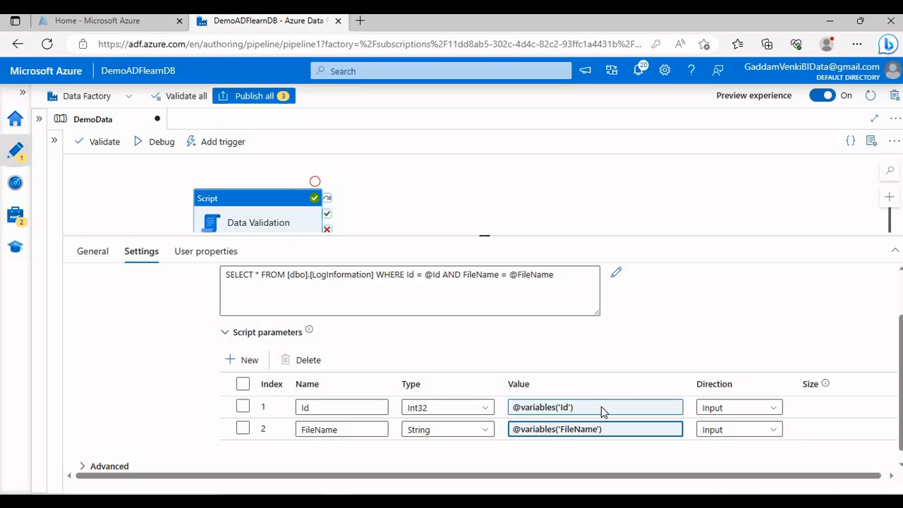
- Validate the DemoData pipeline and start a debug run with the variable-based script parameters
drag(349, 235, 353, 311)
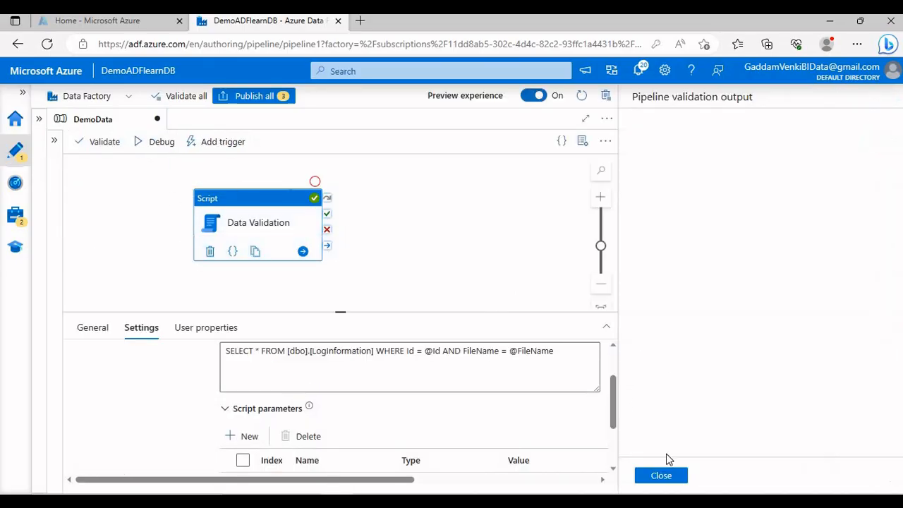
click(661, 476)
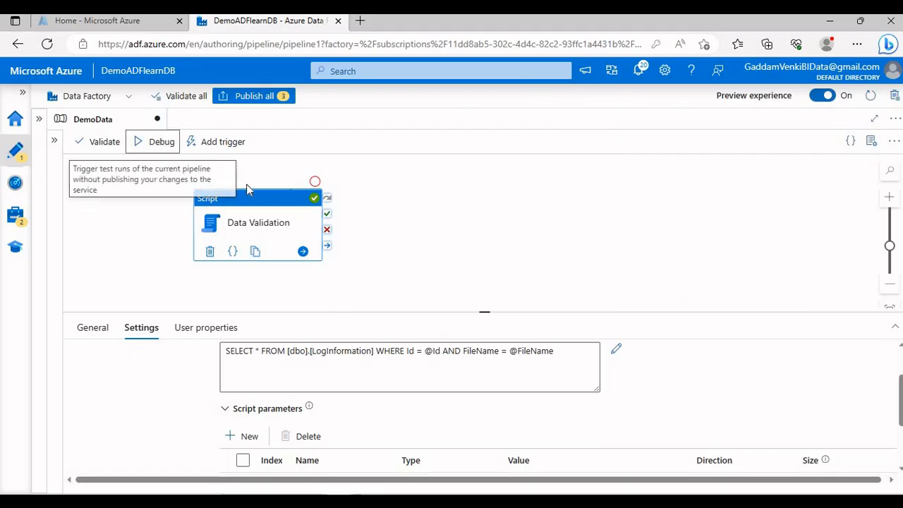
click(160, 143)
click(531, 474)
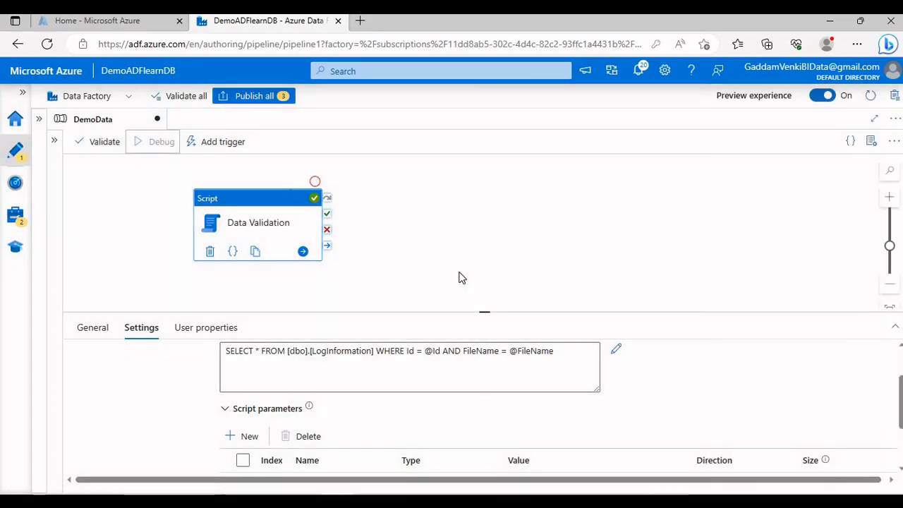
drag(485, 311, 488, 257)
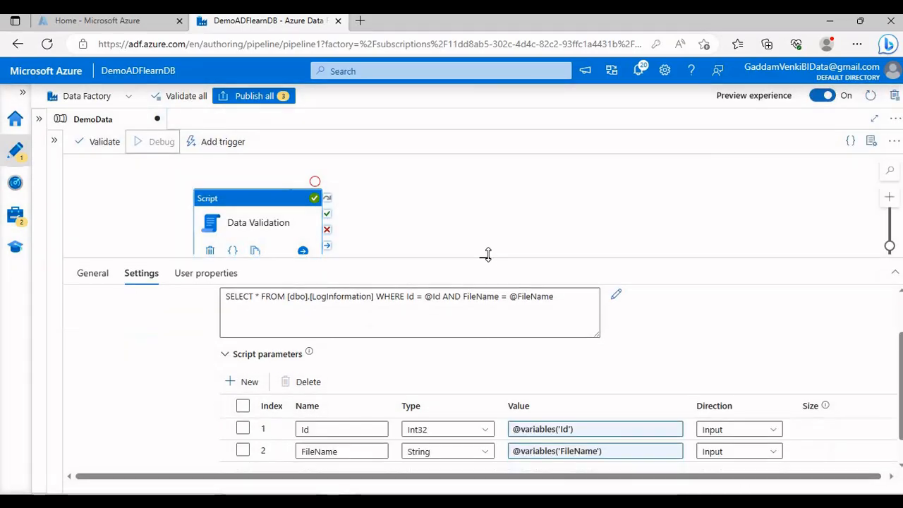
click(488, 238)
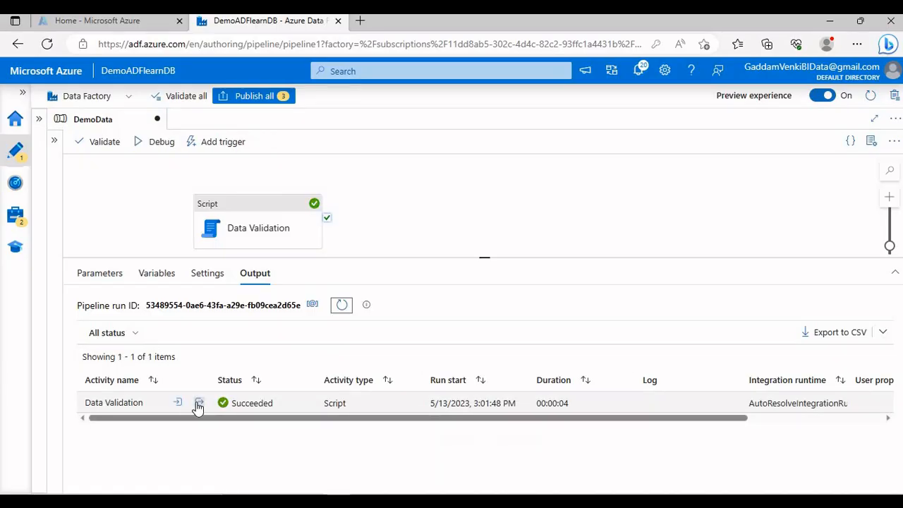
- Examine the returned row in the full-size output of the variable-based Data Validation run, and close the output
click(200, 403)
click(299, 217)
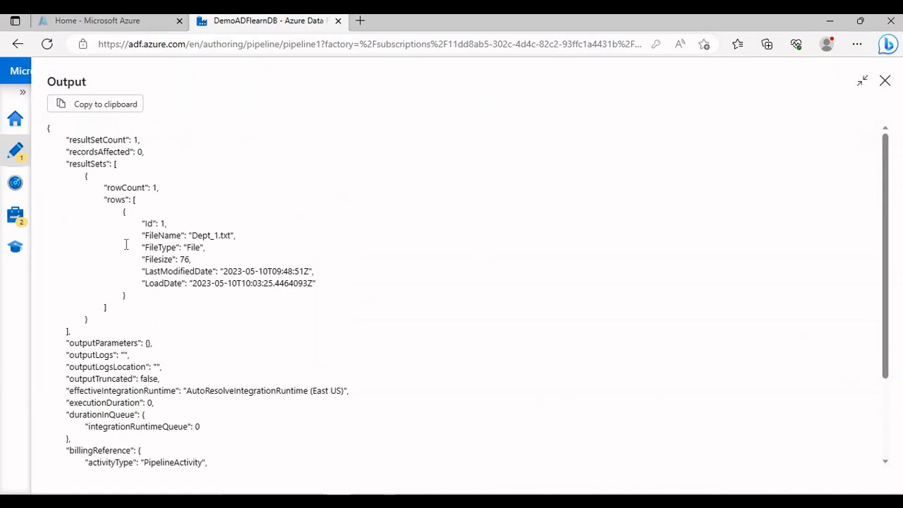
drag(122, 223, 268, 283)
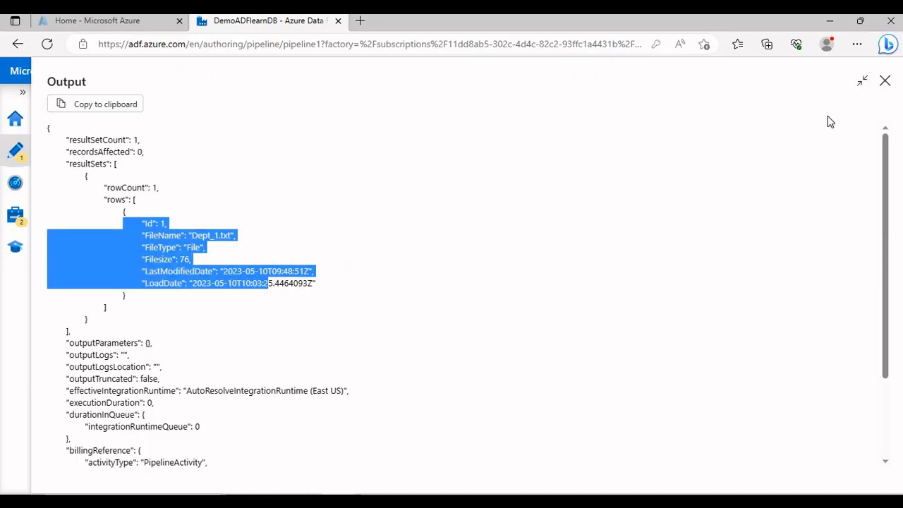
click(885, 92)
click(883, 83)
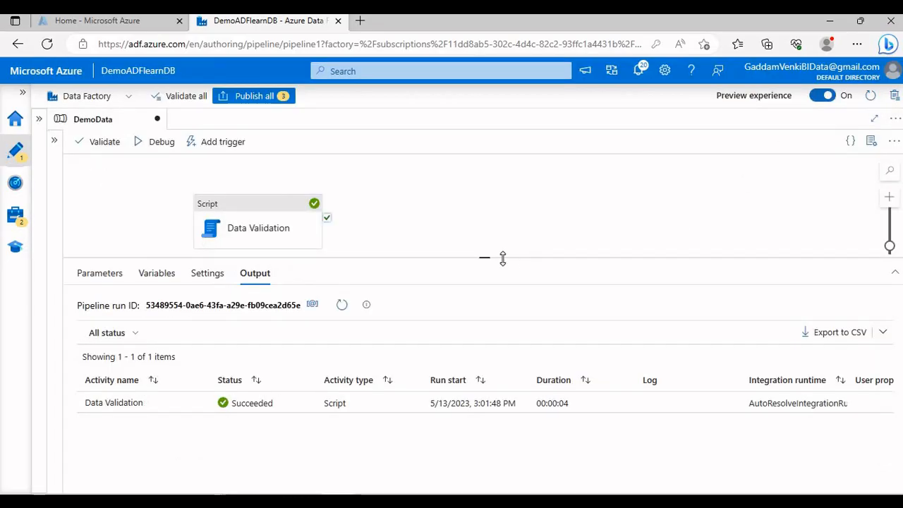
- Switch to SQL Server Management Studio, replace * with Count(*) in the LogInformation query, and copy the statement up to its WHERE clause
drag(494, 273, 494, 296)
click(292, 236)
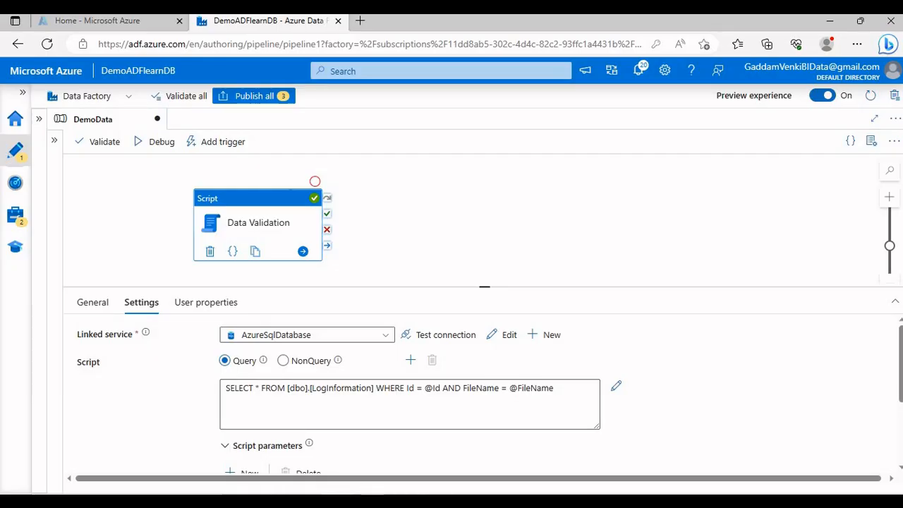
click(374, 502)
double_click(319, 213)
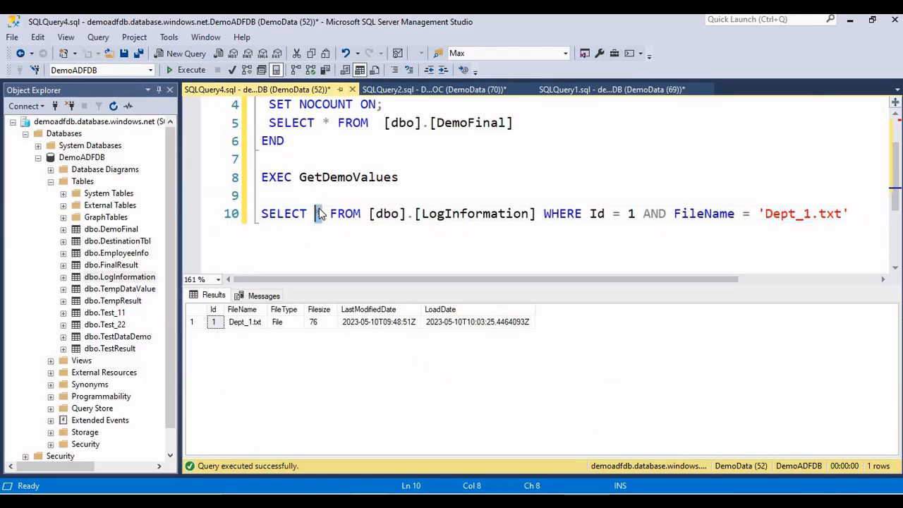
text(Count(*))
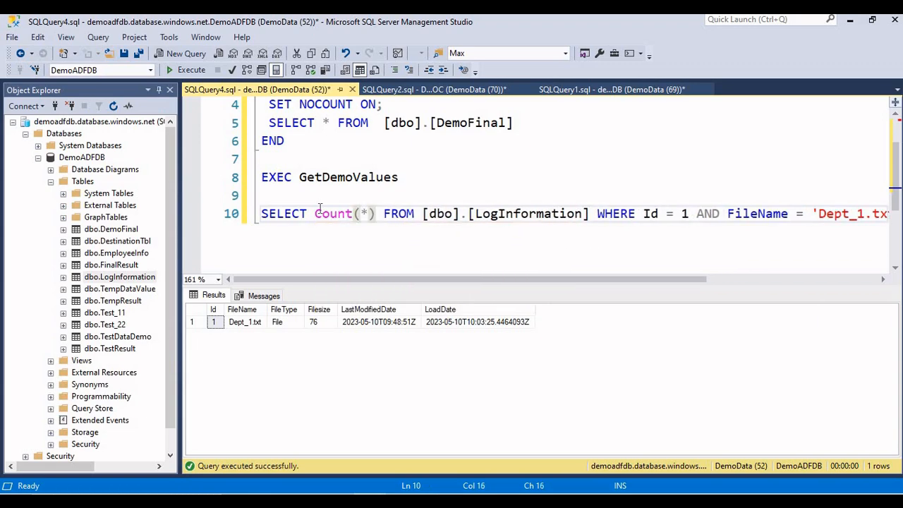
drag(589, 214, 261, 213)
key(ctrl+c)
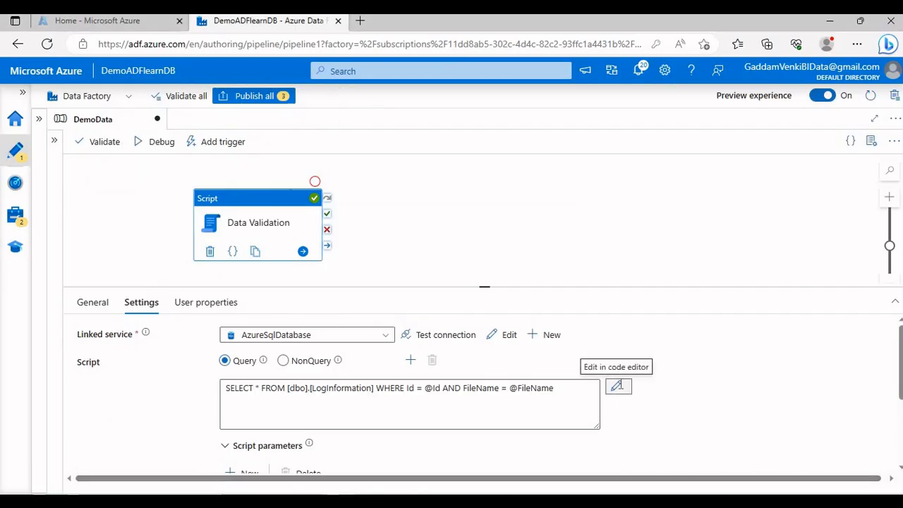
- Replace the part before WHERE in the Data Validation script with SELECT Count(*) FROM [dbo].[LogInformation]
click(616, 387)
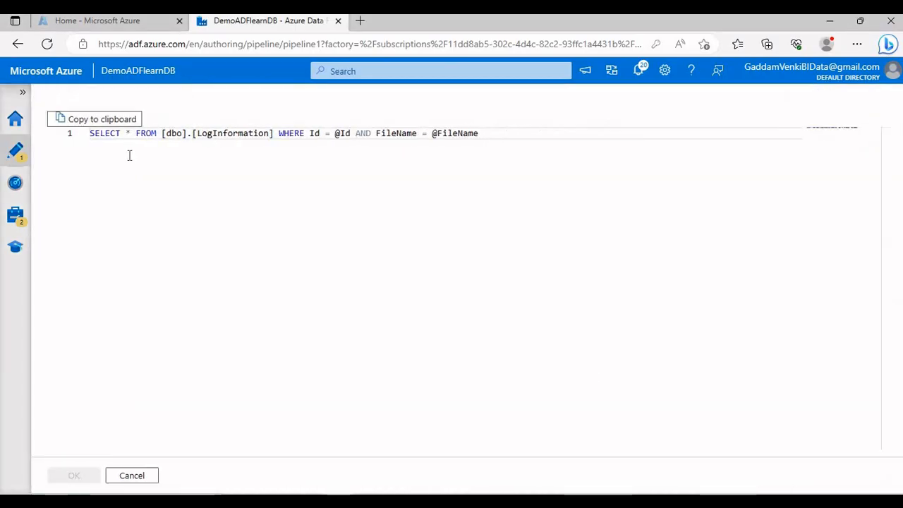
drag(273, 133, 72, 135)
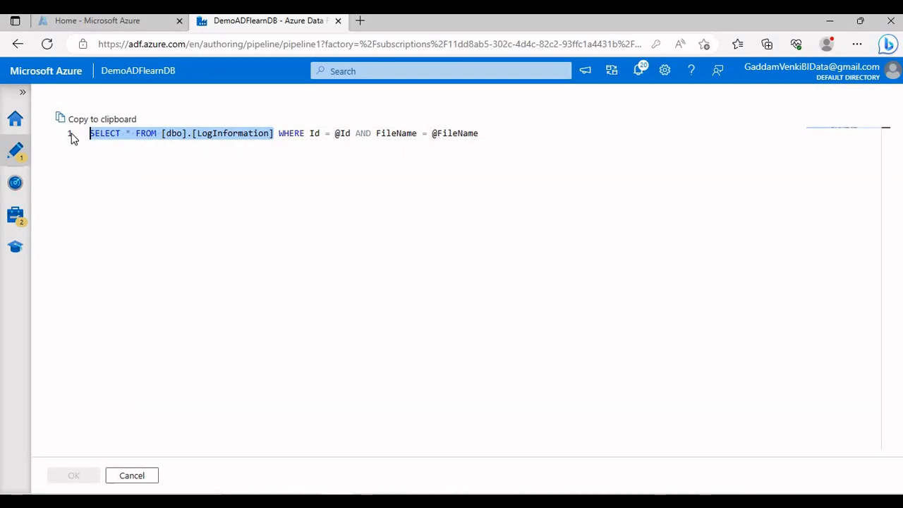
key(ctrl+v)
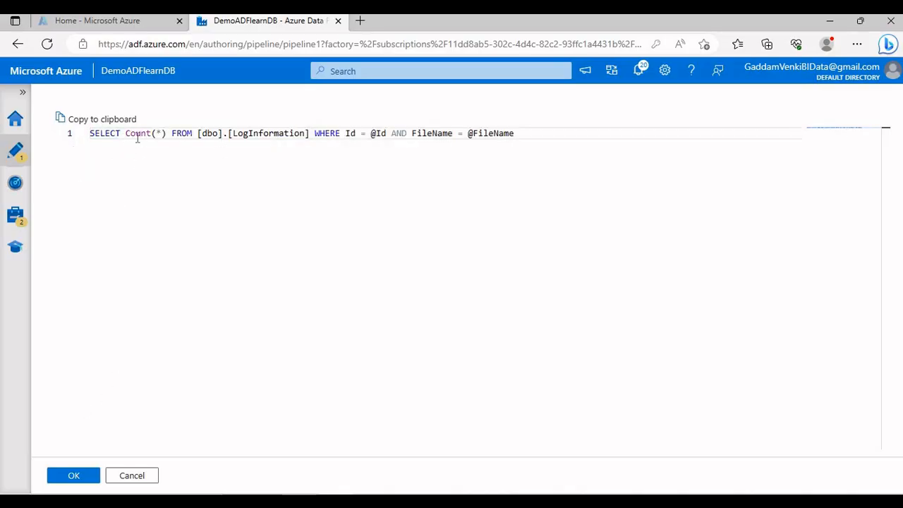
click(75, 476)
- Debug the DemoData pipeline with the Count(*) script and refresh the run status
click(162, 142)
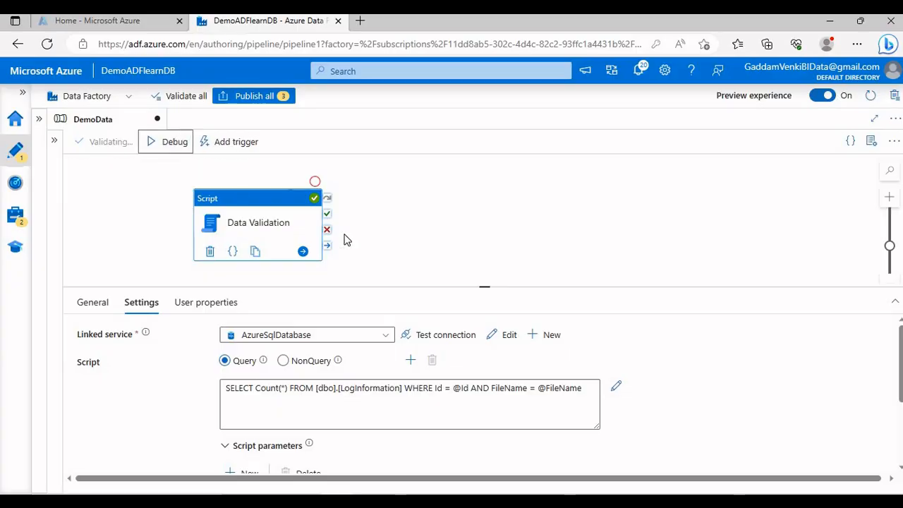
click(542, 476)
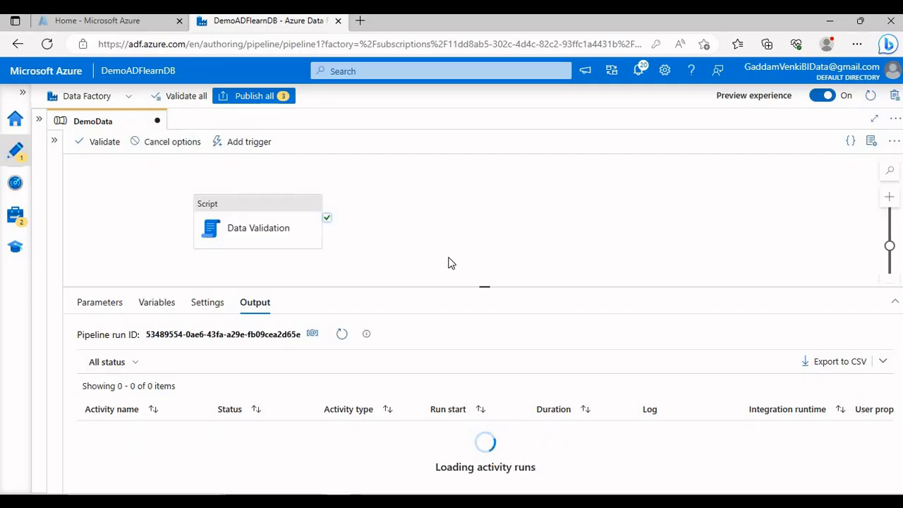
drag(399, 286, 402, 257)
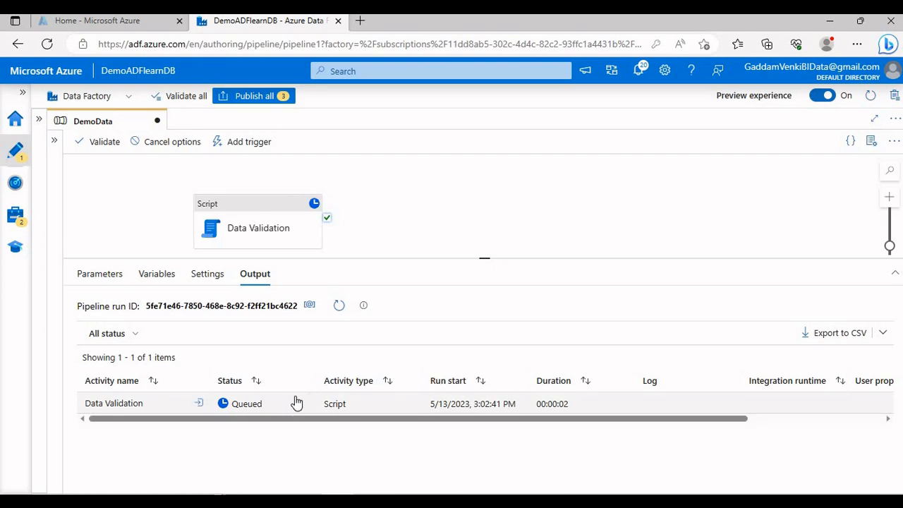
click(337, 309)
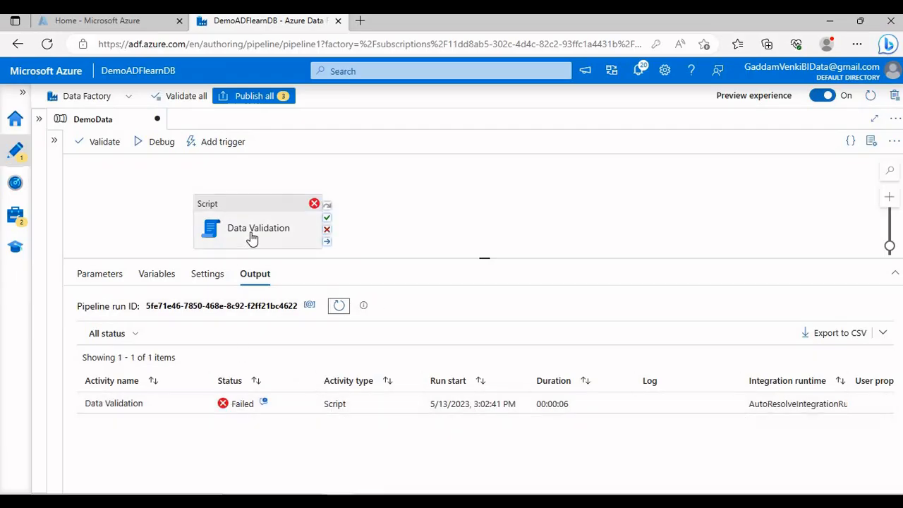
- Review the Data Validation script and its parameters, read the error details of the debug run, and close them
click(212, 233)
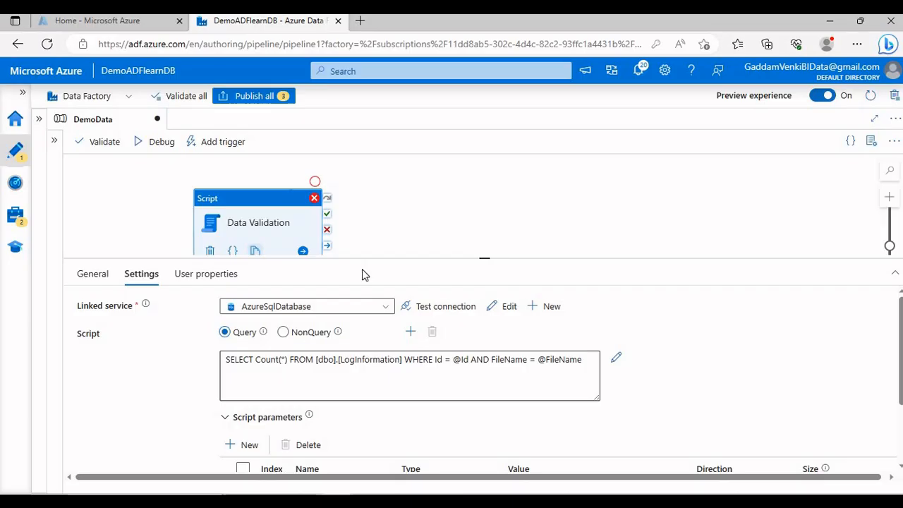
drag(371, 258, 377, 209)
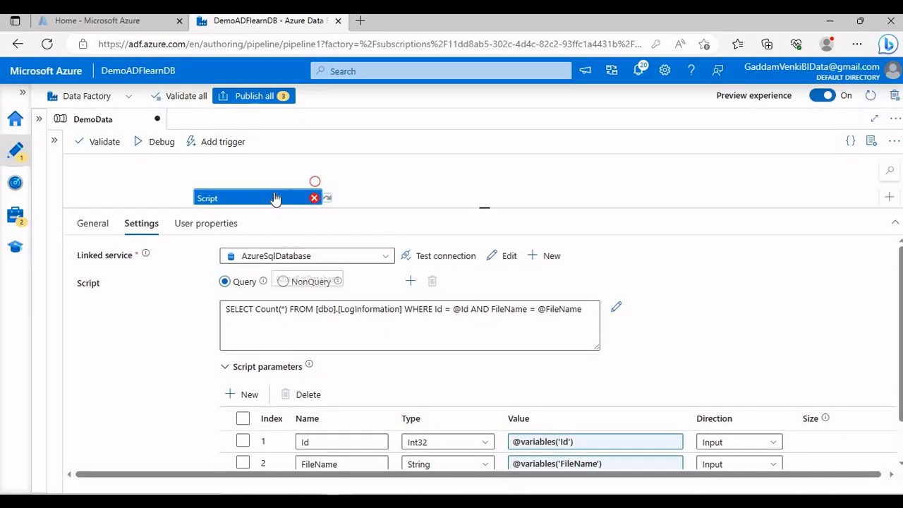
click(385, 196)
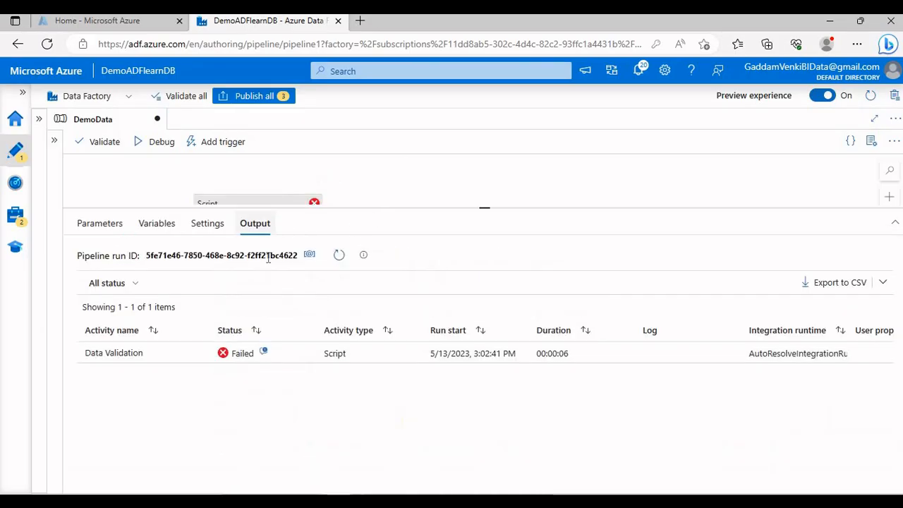
click(262, 352)
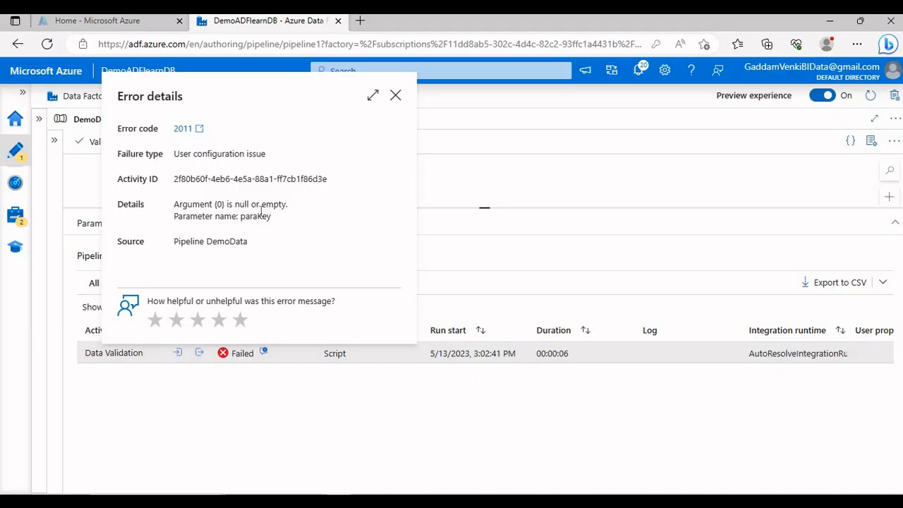
click(396, 97)
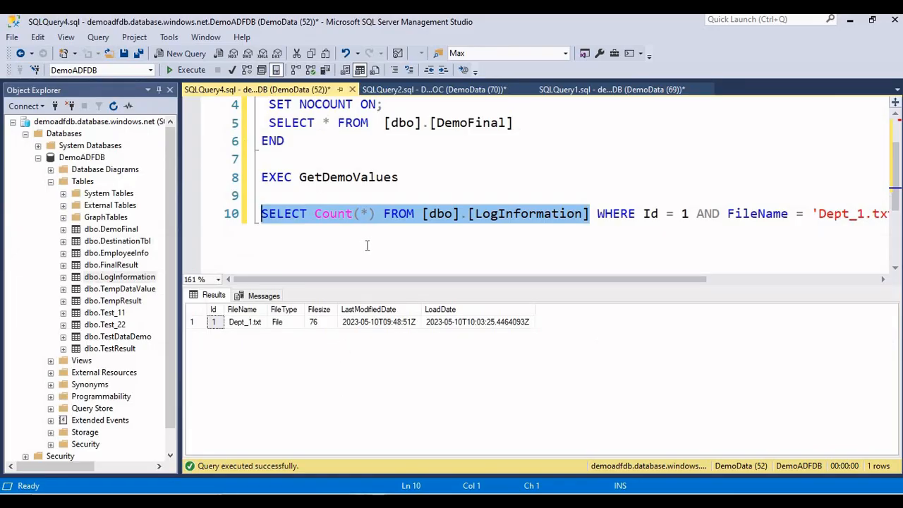
- Switch to SQL Server Management Studio and execute only SELECT Count(*) FROM [dbo].[LogInformation] to check its result
click(367, 220)
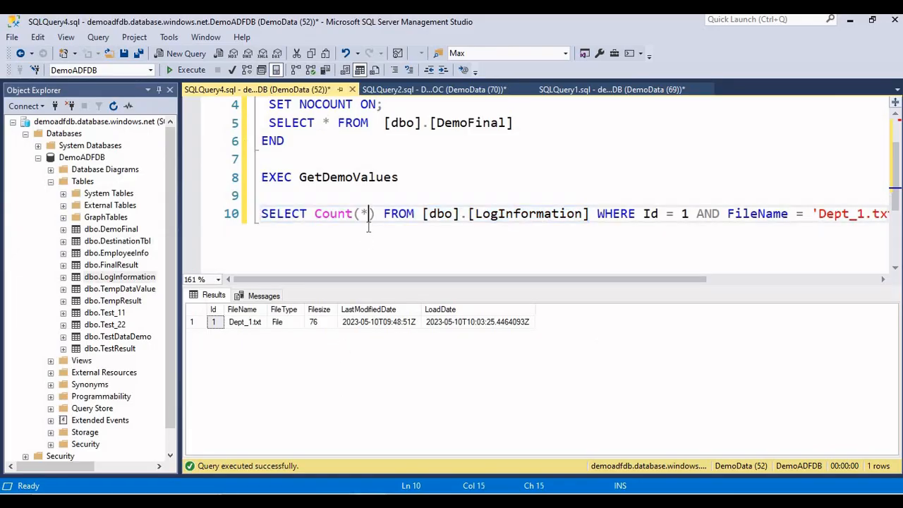
drag(591, 213, 250, 214)
click(189, 69)
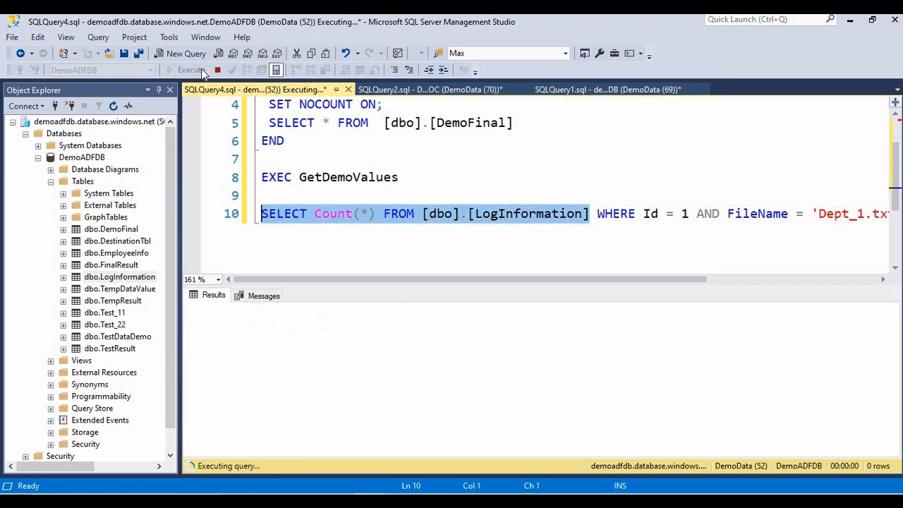
key(ctrl+r)
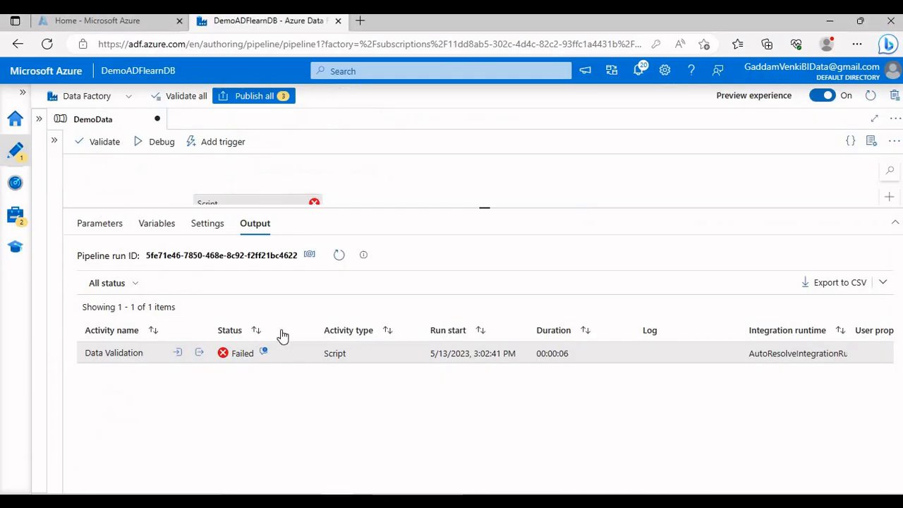
- Review the Data Validation activity's Count(*) script and its Id and FileName script parameters
drag(334, 205, 338, 268)
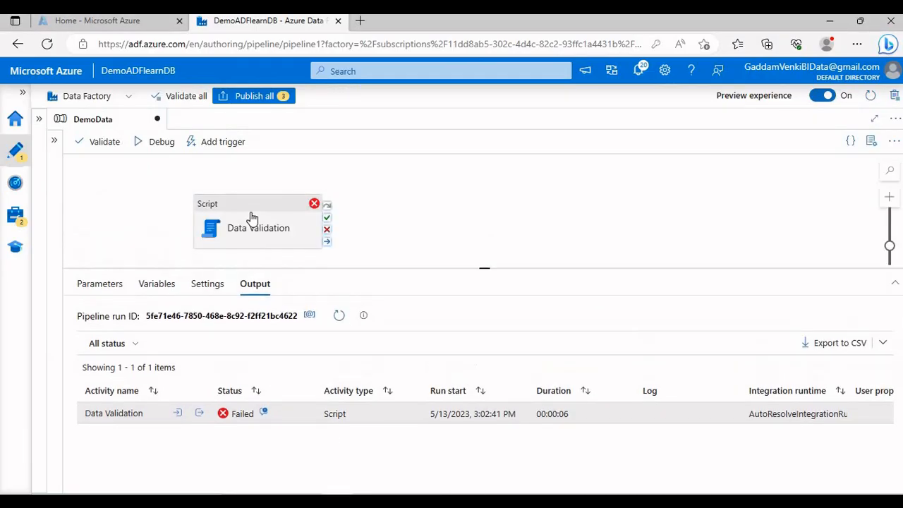
click(251, 218)
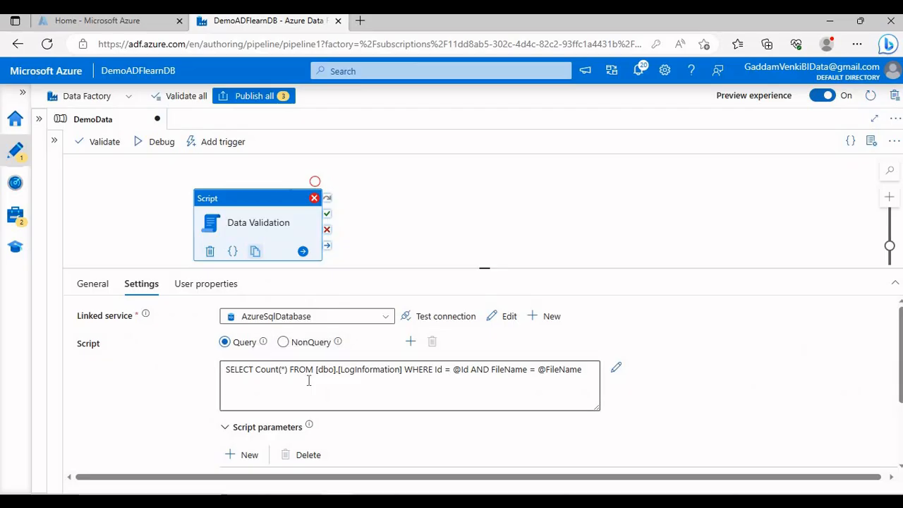
scroll(318, 385, down, 2)
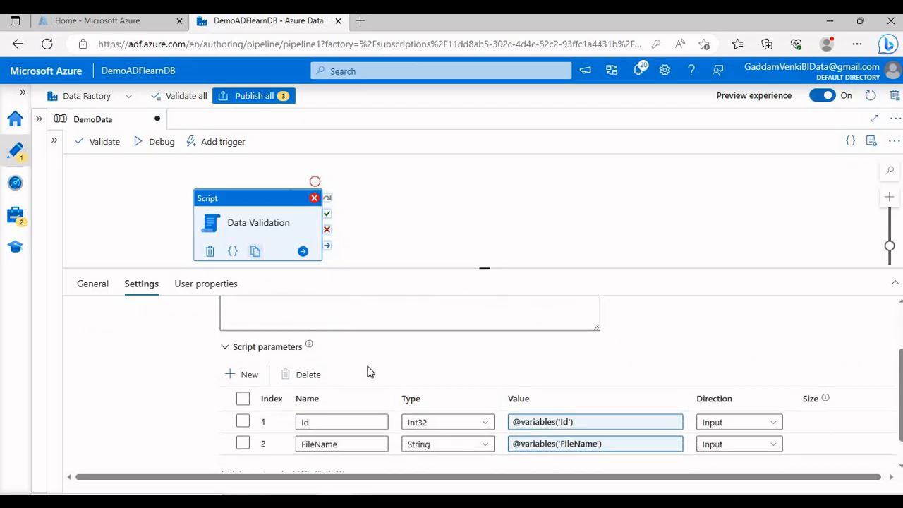
scroll(367, 360, up, 1)
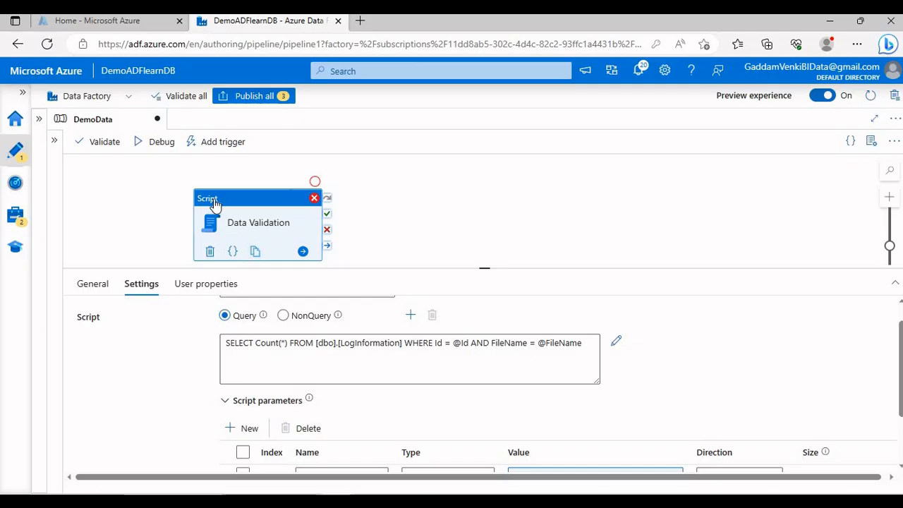
click(173, 195)
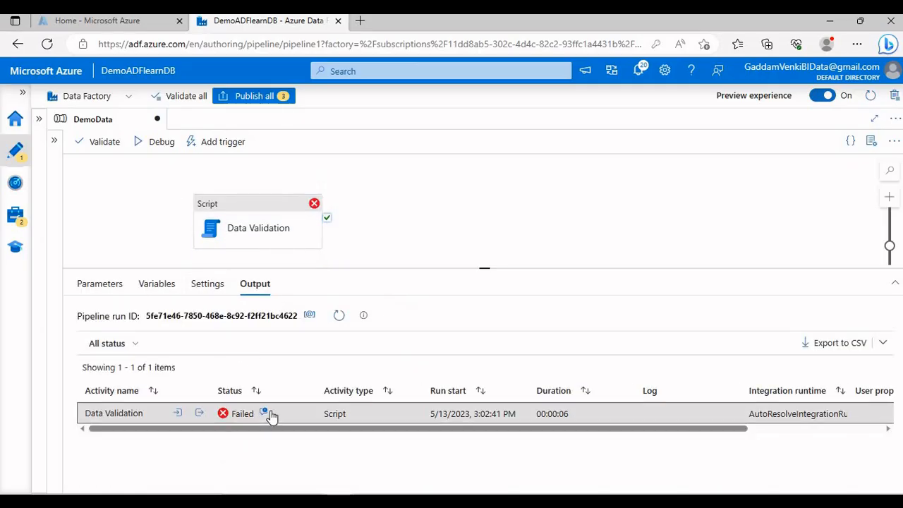
- Read the error details and the output of the failed Data Validation run, and close both
click(266, 413)
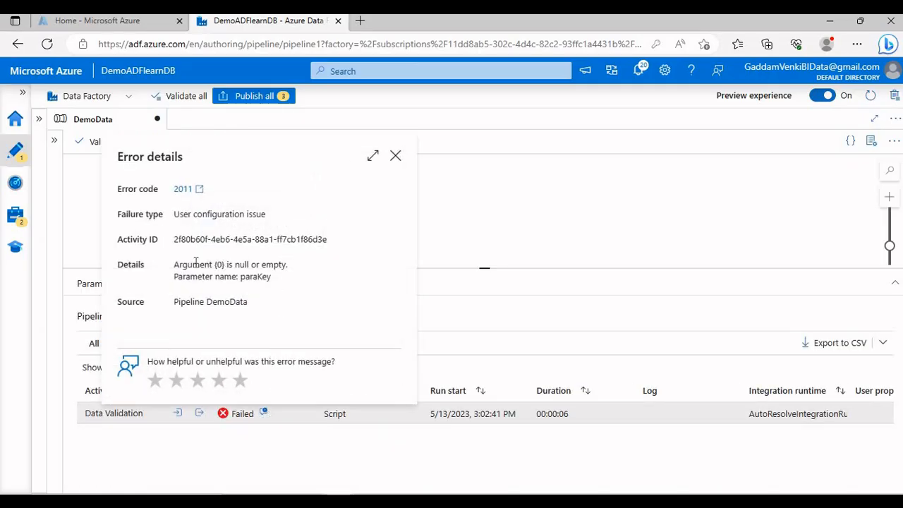
drag(180, 265, 245, 265)
click(394, 156)
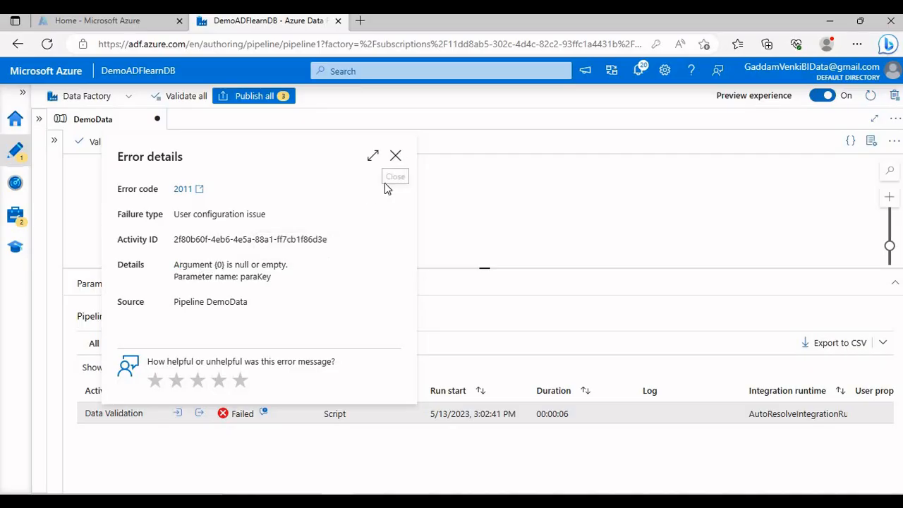
click(200, 413)
scroll(234, 328, down, 2)
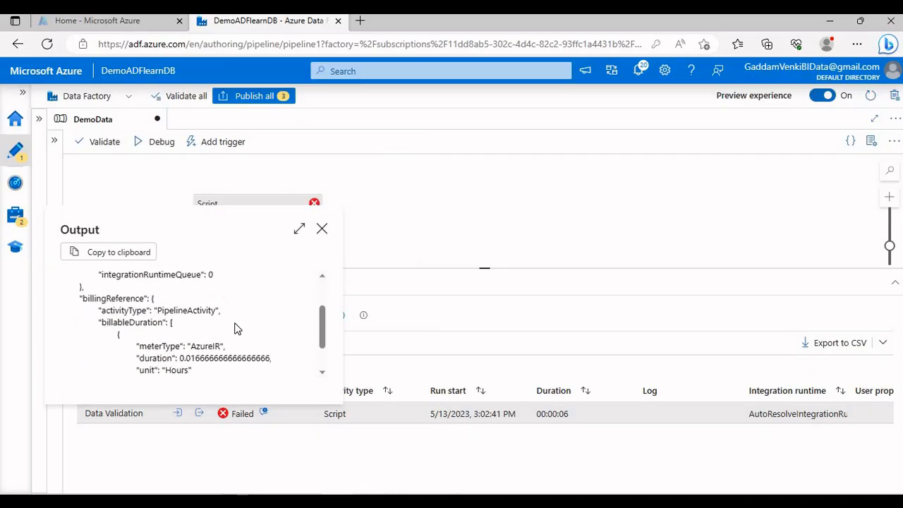
scroll(236, 328, down, 2)
click(321, 229)
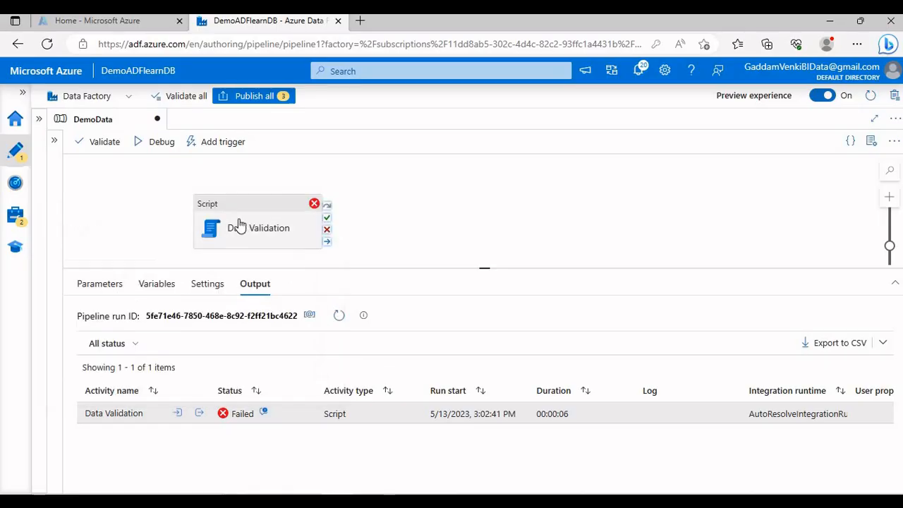
- Add the alias AS TestInformation after Count(*) in the Data Validation script and save the edited query
click(236, 228)
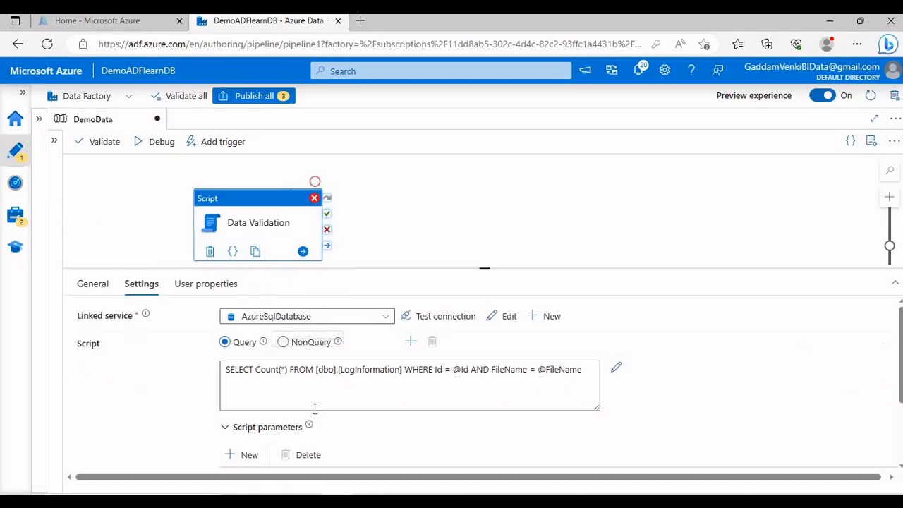
click(614, 367)
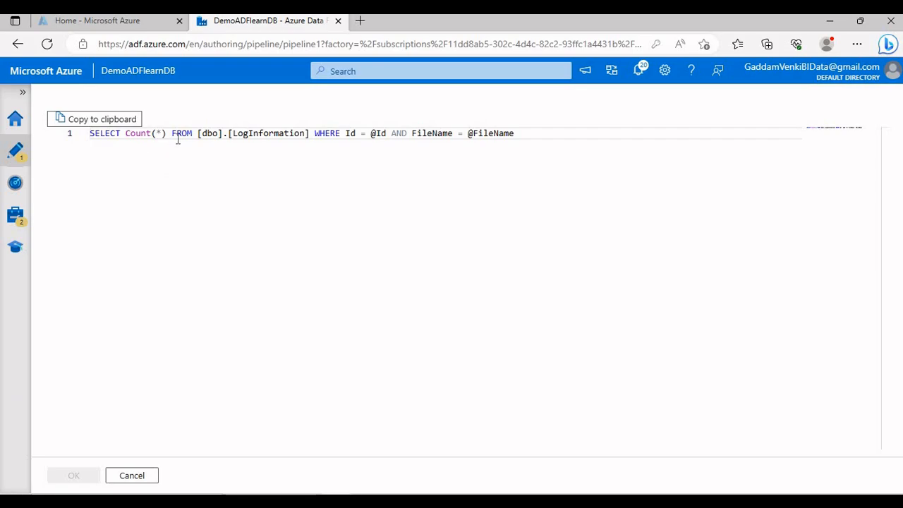
click(171, 133)
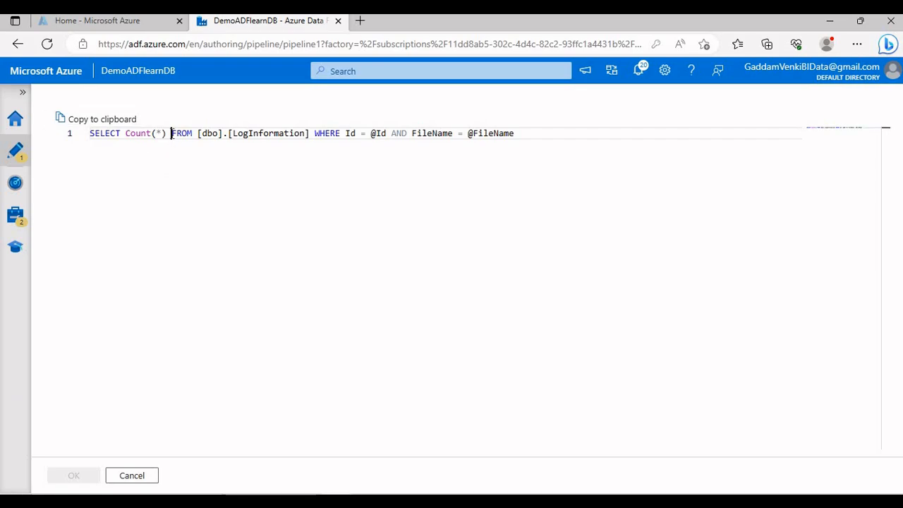
text(AS )
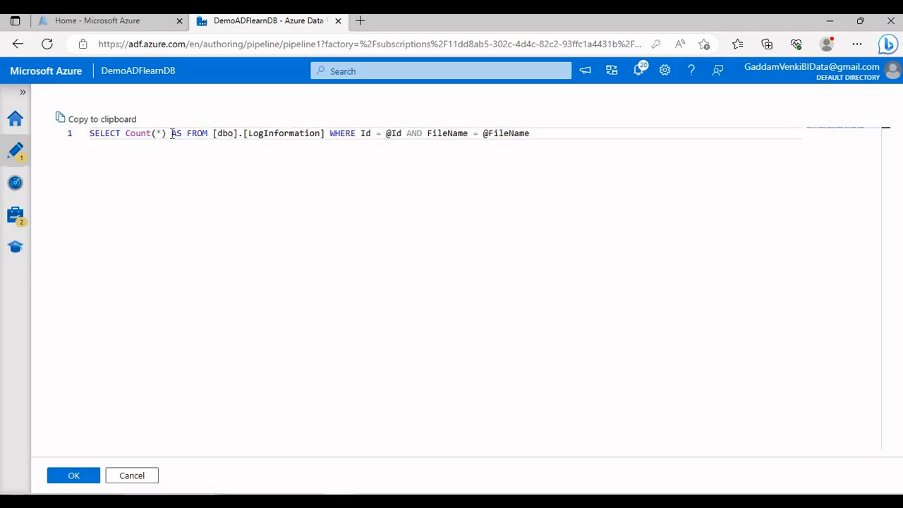
text(TestInformation)
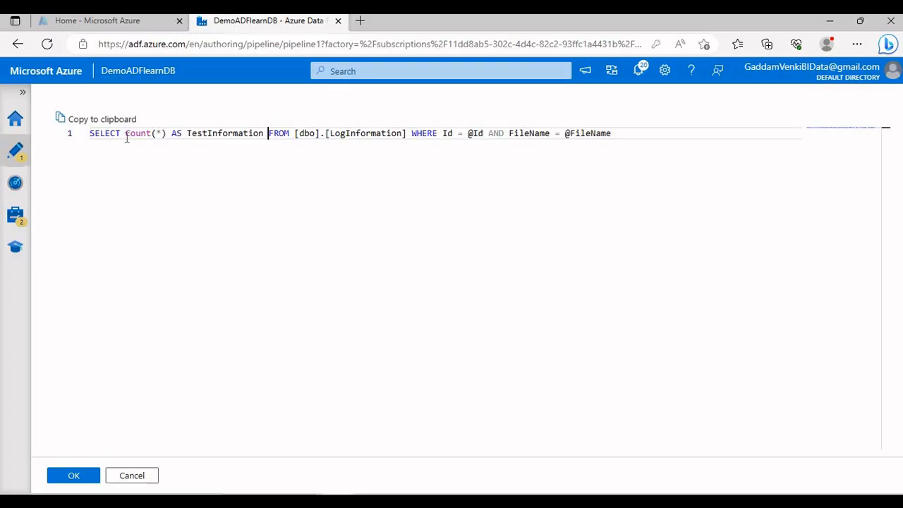
drag(126, 133, 171, 133)
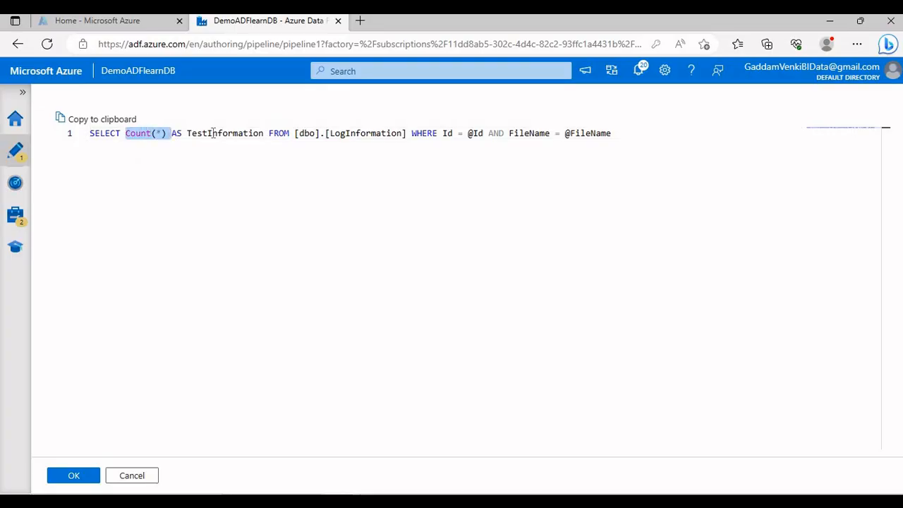
double_click(211, 133)
click(198, 160)
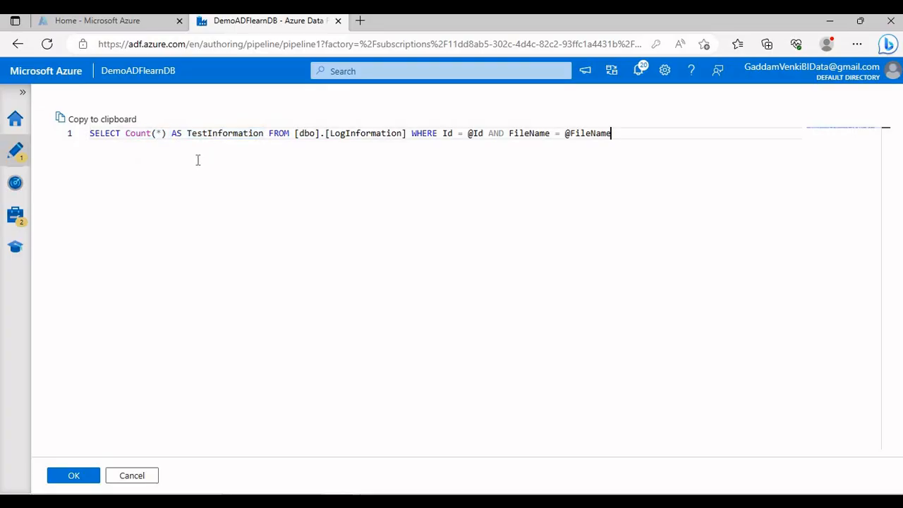
click(86, 476)
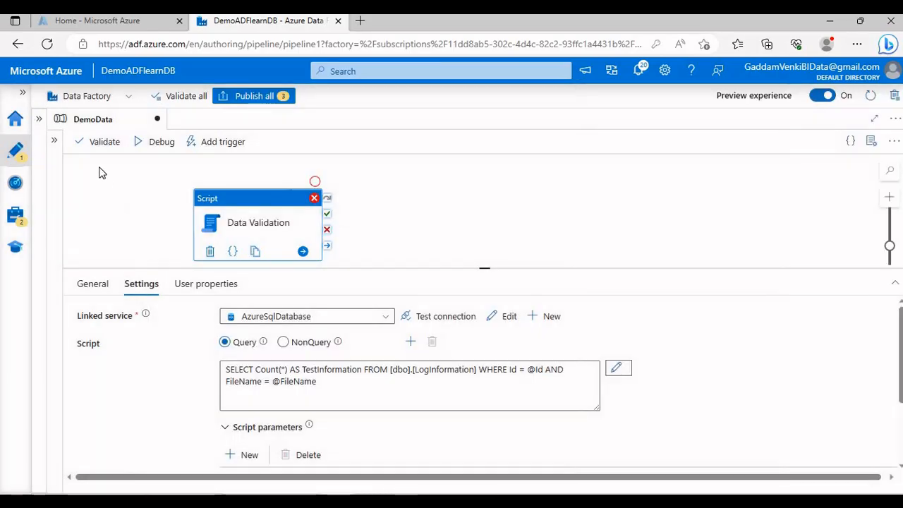
- Validate the DemoData pipeline, debug it with Id 1 and FileName Dept_1.txt, and refresh the run status
click(97, 144)
click(649, 471)
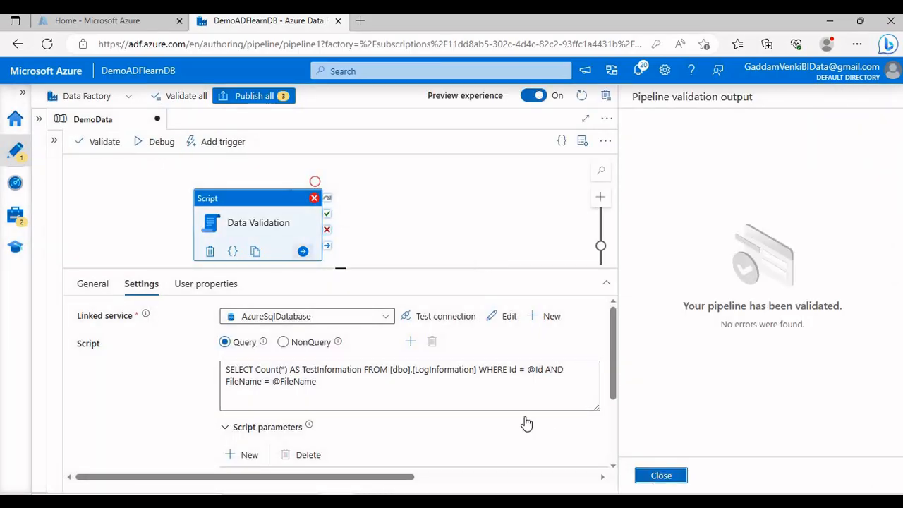
click(169, 142)
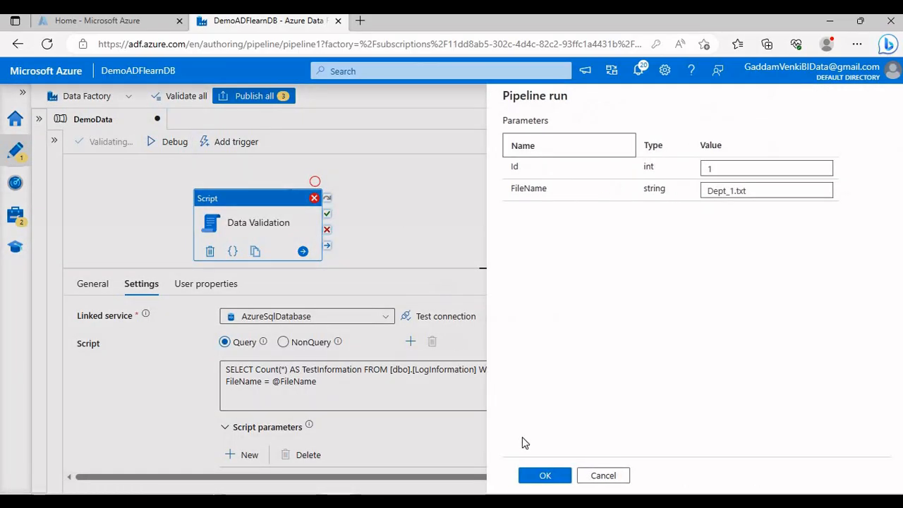
click(541, 476)
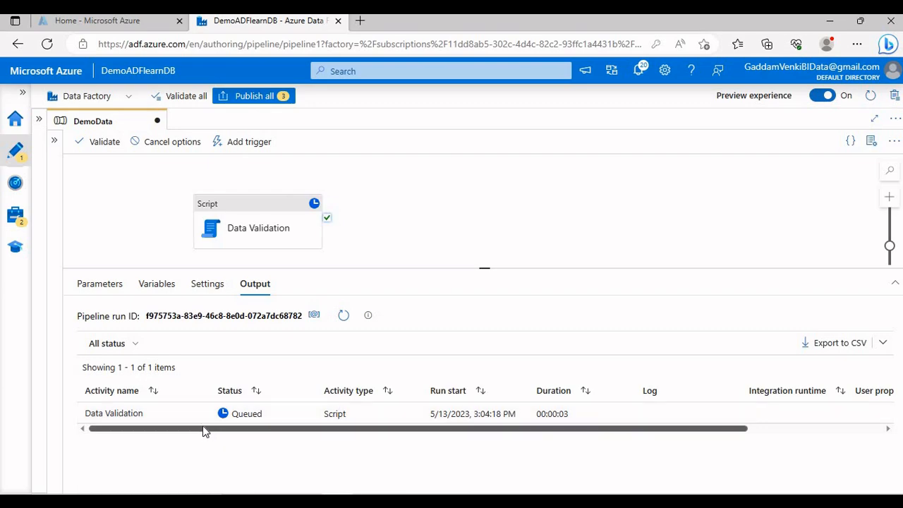
click(343, 315)
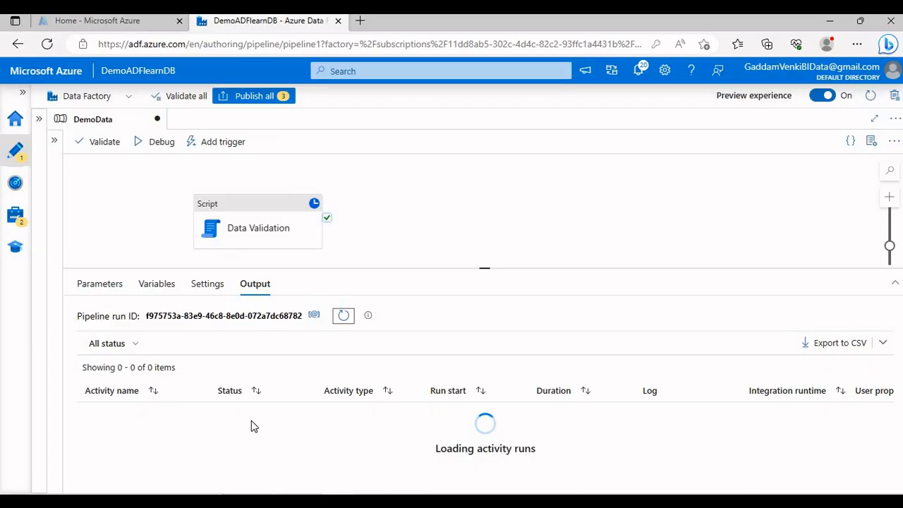
- Examine the TestInformation value in the Data Validation run's output and close the output
click(200, 413)
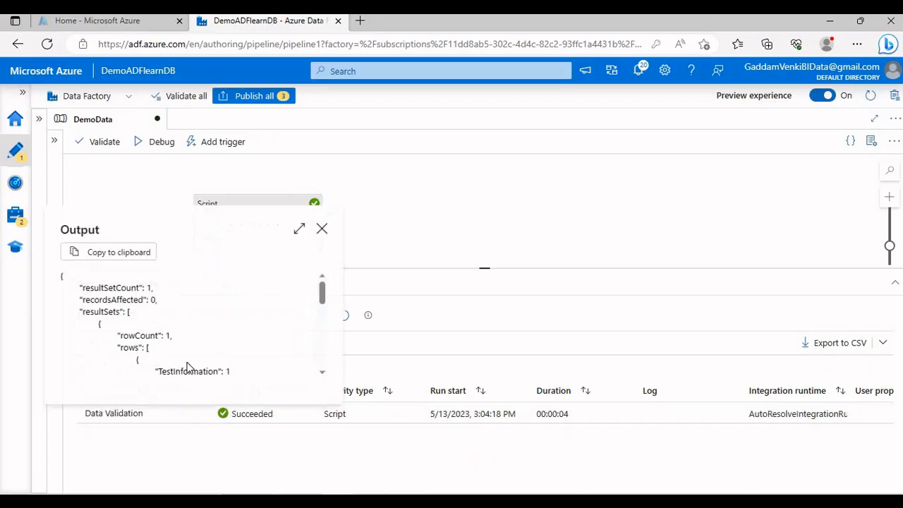
scroll(187, 367, down, 1)
drag(159, 340, 213, 342)
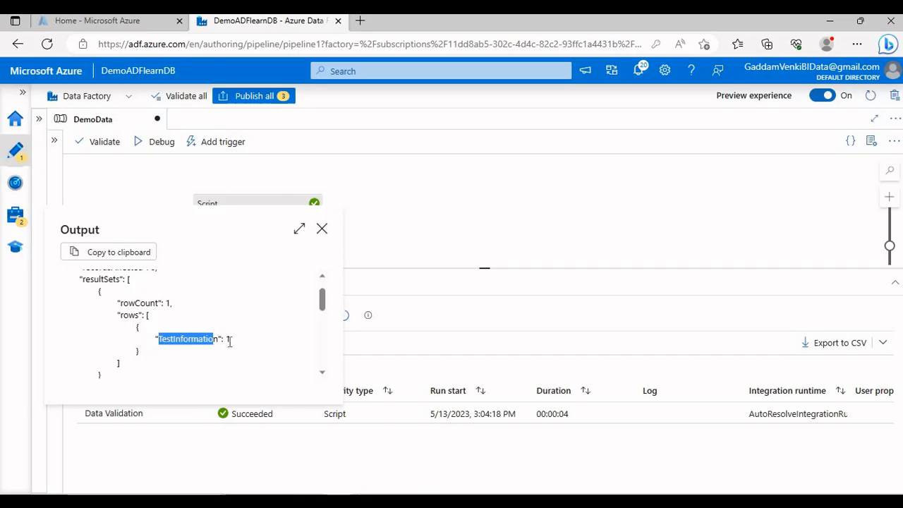
click(229, 341)
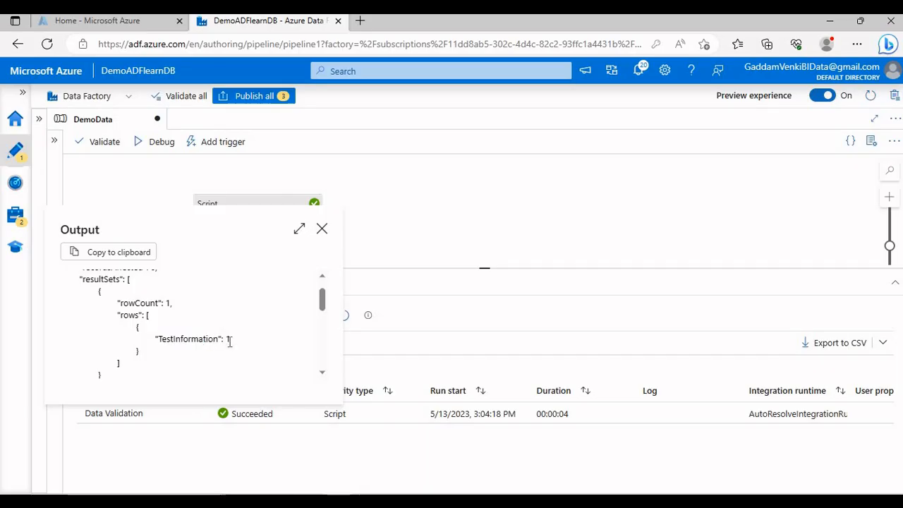
click(322, 228)
- Try the Output and InputOutput directions for the FileName script parameter, leave it on Output, and activate its size entry
click(279, 244)
drag(387, 268, 414, 201)
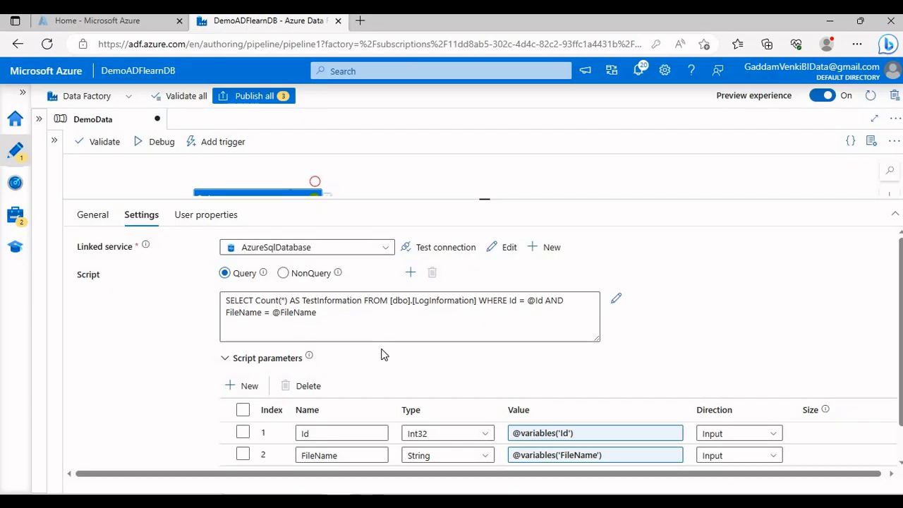
scroll(550, 338, down, 1)
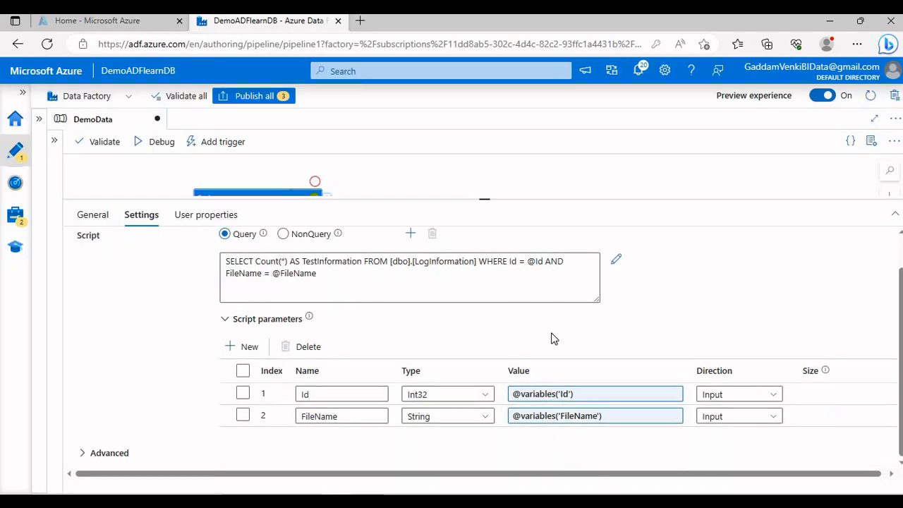
click(742, 421)
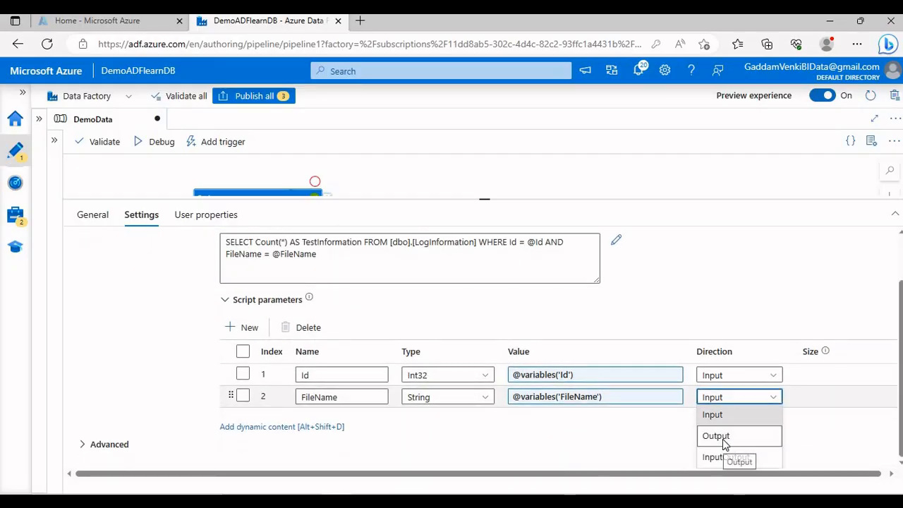
click(726, 439)
click(720, 412)
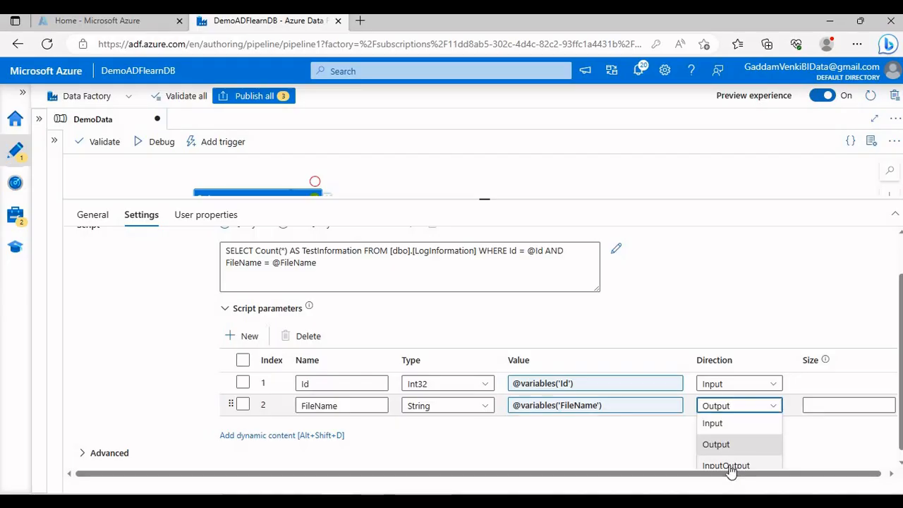
click(730, 465)
click(761, 409)
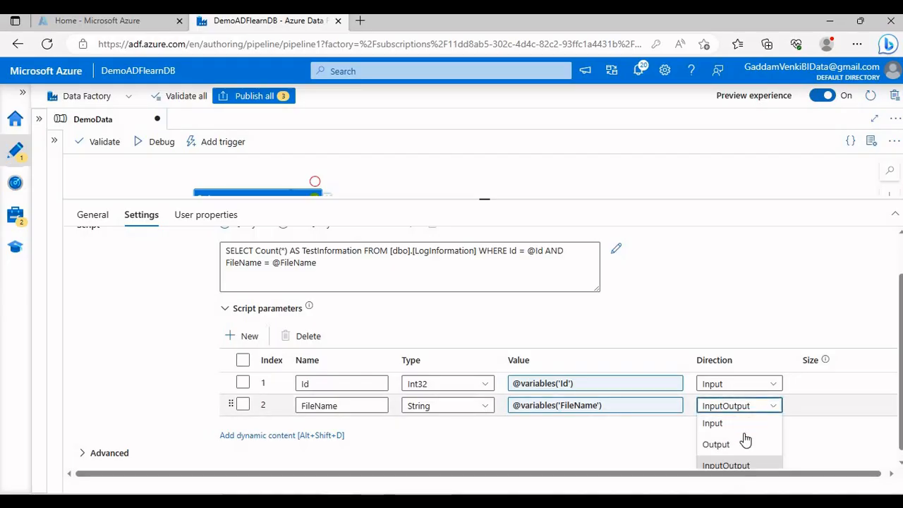
click(735, 444)
click(811, 405)
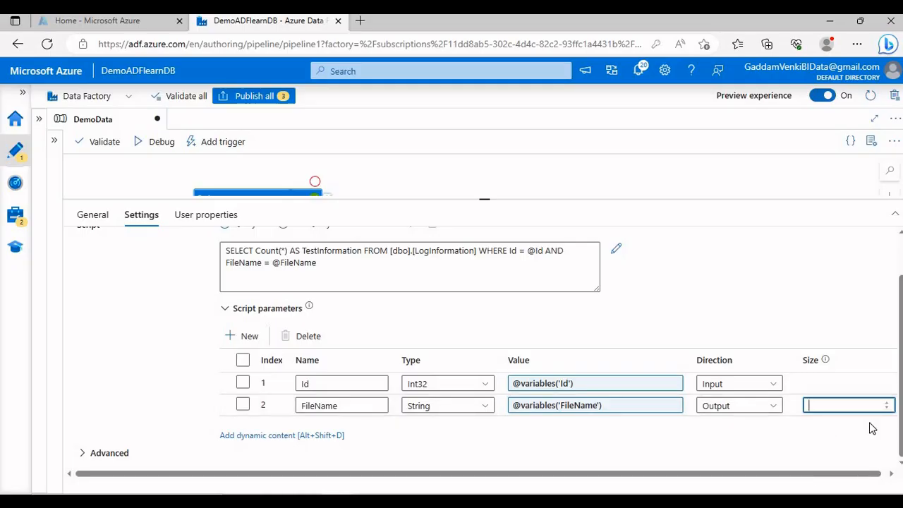
- Enlarge the pipeline canvas area and move the Data Validation activity slightly up and to the right on it
scroll(639, 372, up, 1)
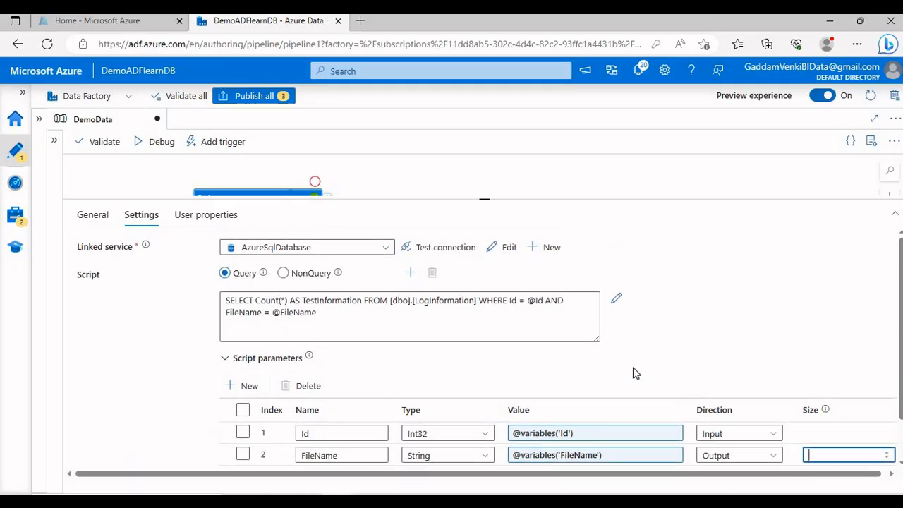
scroll(632, 372, down, 1)
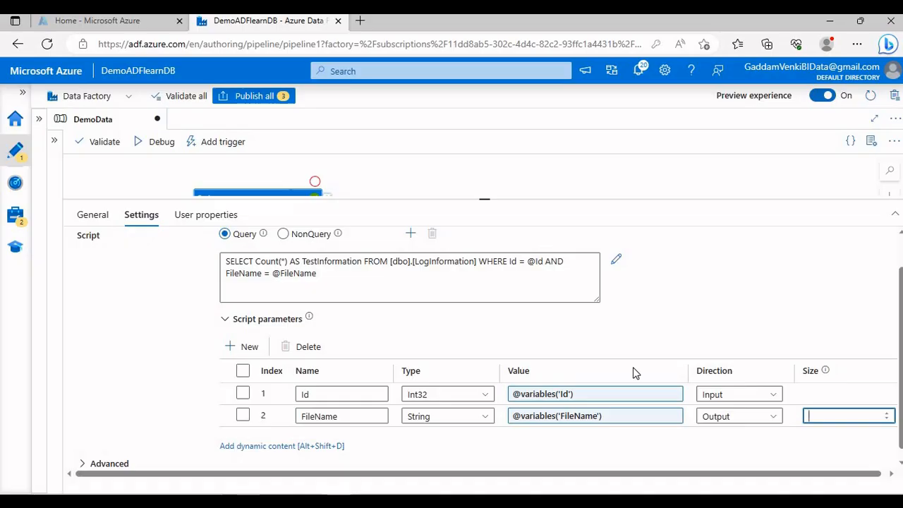
scroll(632, 373, up, 1)
click(427, 201)
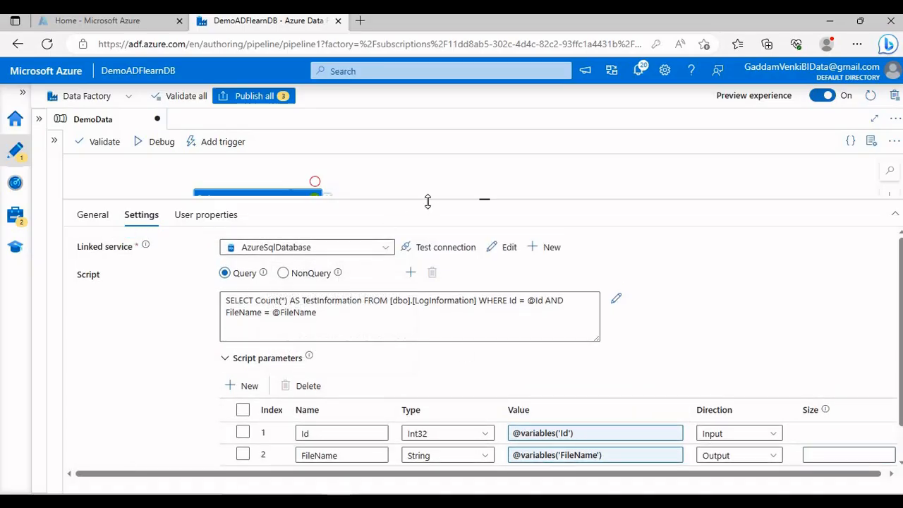
drag(434, 201, 433, 270)
drag(254, 204, 307, 185)
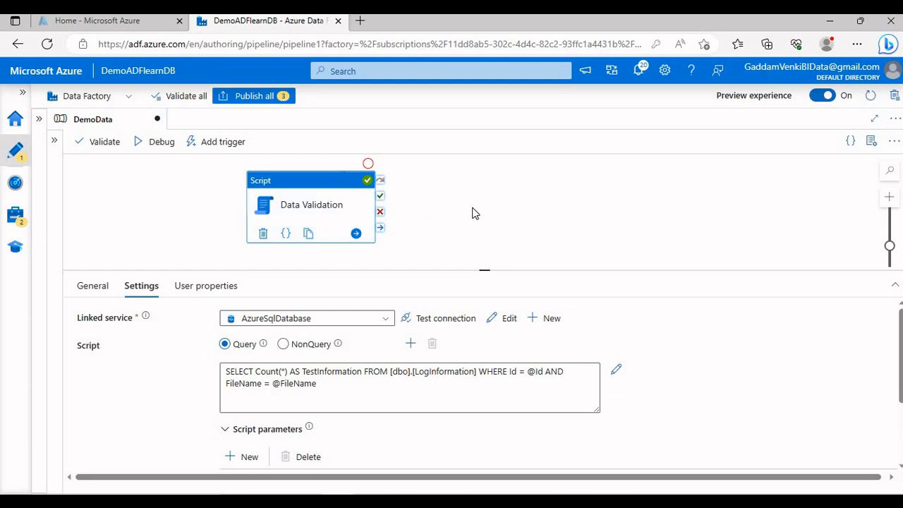